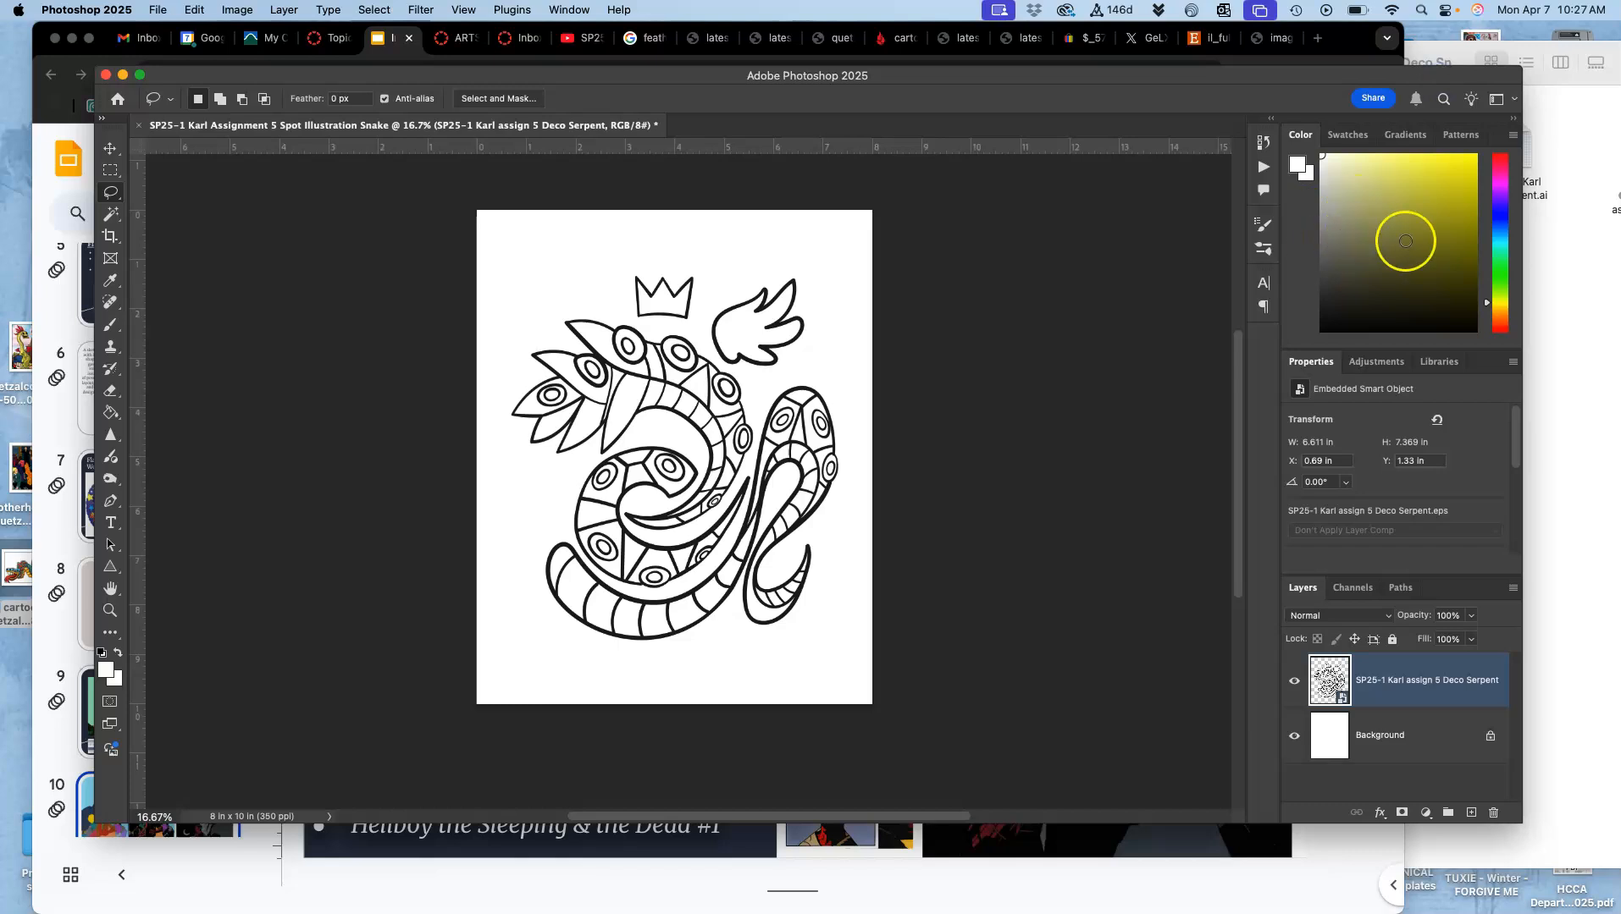
# Place the Quetzalcoatl_Earth-508_0001 reference image on the canvas and shrink it into the page's upper-left corner
pyautogui.moveTo(17, 364); pyautogui.dragTo(529, 271)
pyautogui.moveTo(762, 597)
pyautogui.mouseDown()
pyautogui.moveTo(703, 423)
pyautogui.moveTo(627, 400)
pyautogui.moveTo(517, 252)
pyautogui.mouseUp()
pyautogui.press('Return')
# Place the Brotherhood_of_Quetzalcoatl_001 reference image beside the first one, scaled to about 7.58%
pyautogui.moveTo(21, 466); pyautogui.dragTo(657, 269)
pyautogui.moveTo(839, 701); pyautogui.dragTo(525, 338)
pyautogui.moveTo(526, 257); pyautogui.dragTo(567, 265)
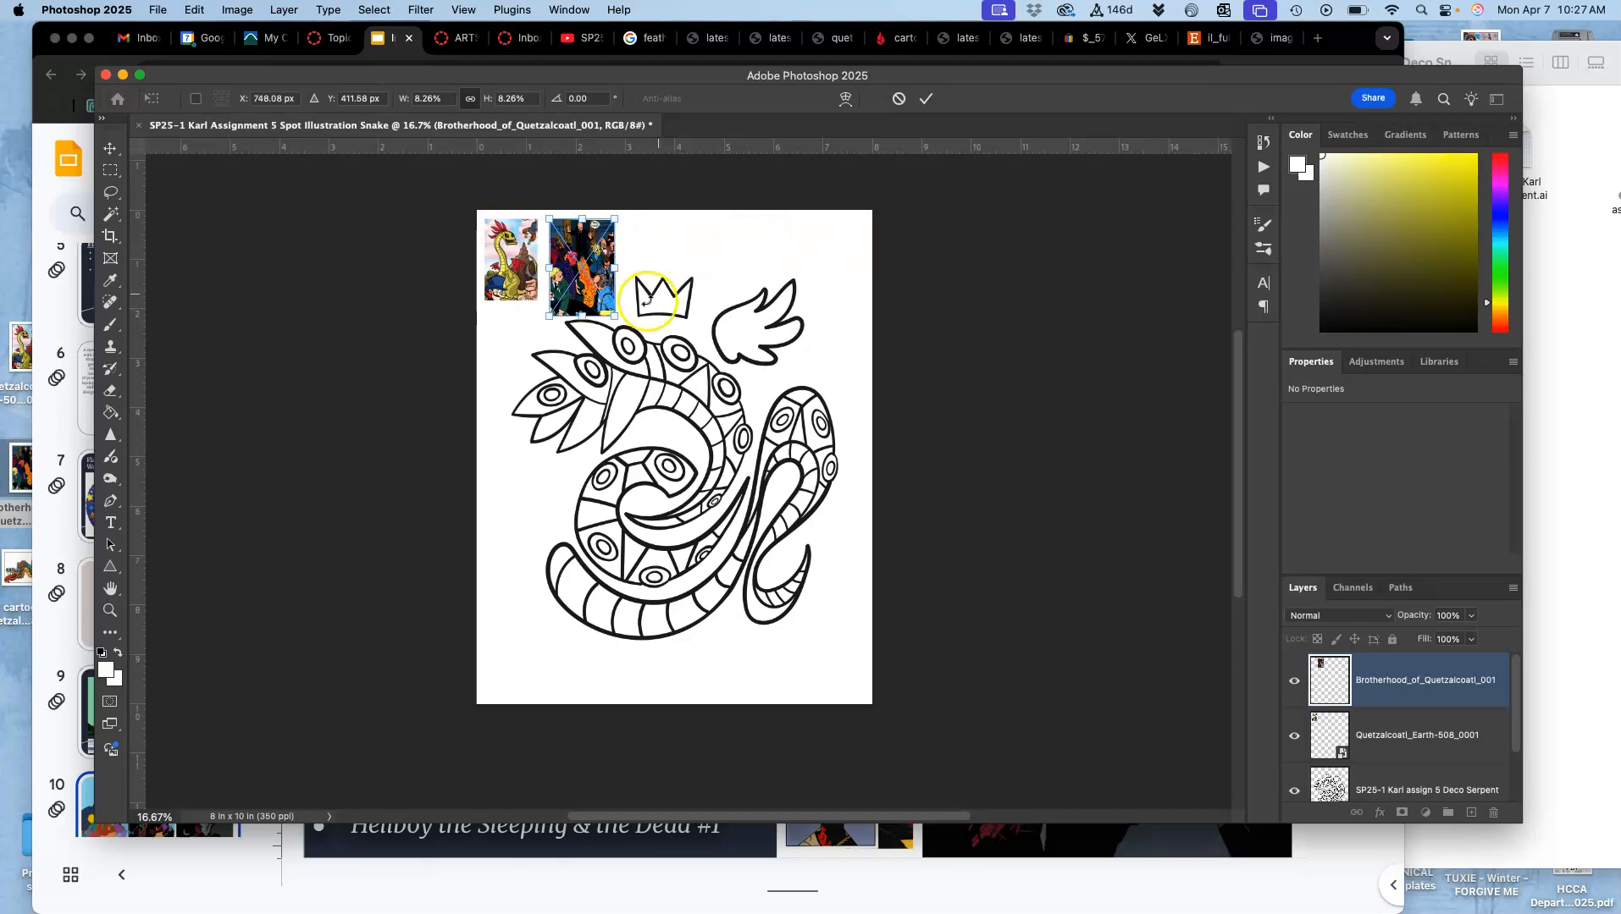
pyautogui.moveTo(616, 314); pyautogui.dragTo(610, 307)
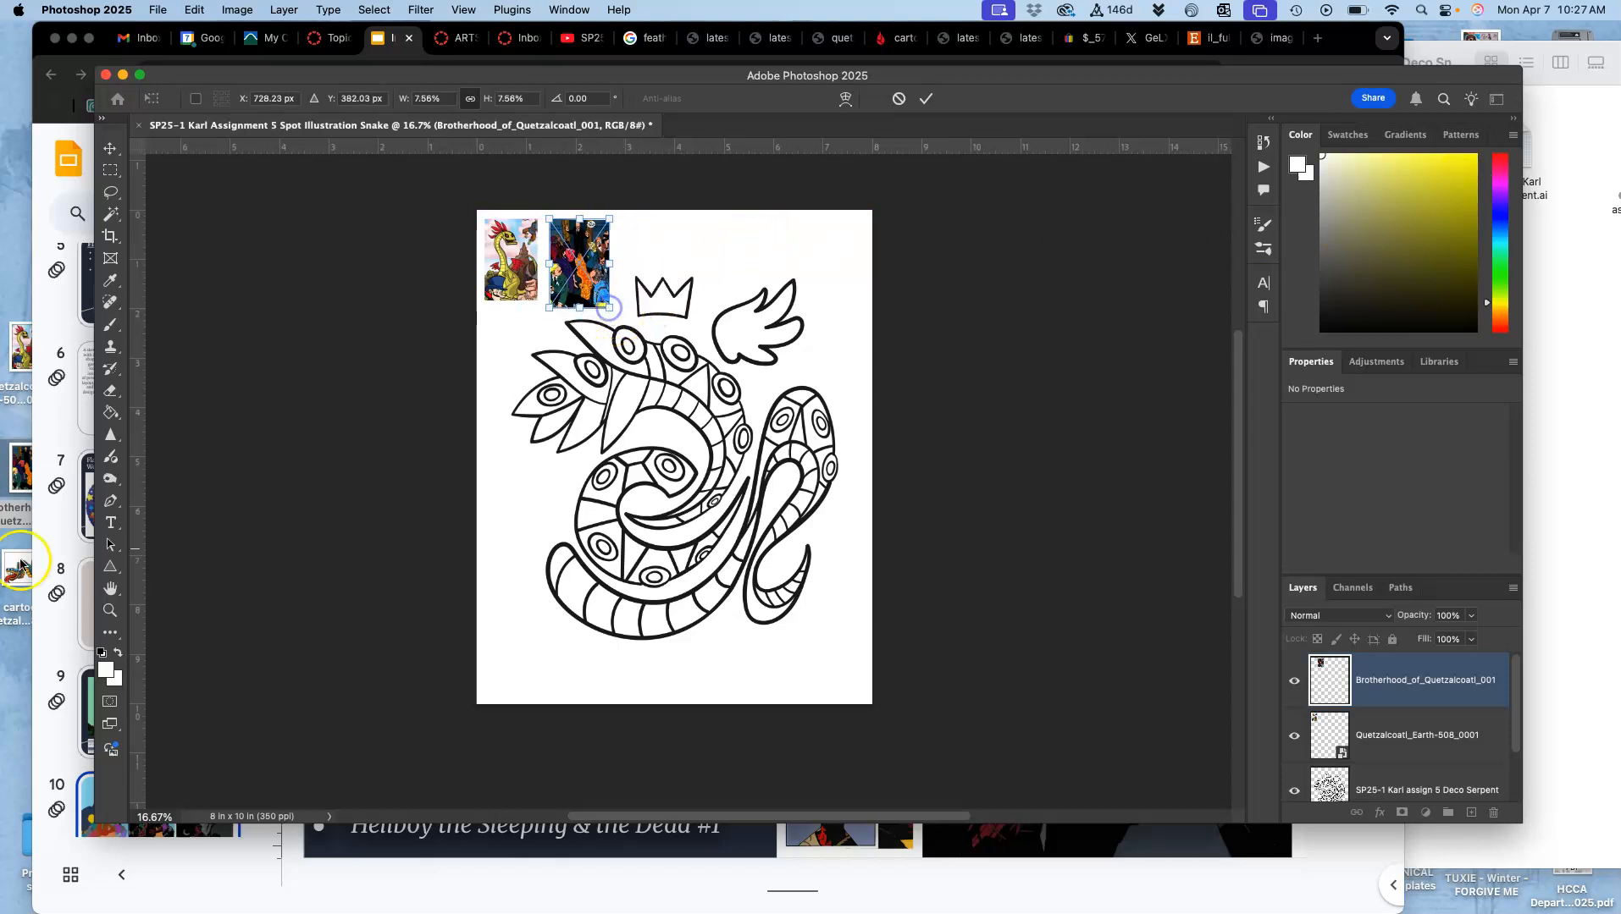
pyautogui.press('Return')
# Place the cartoon Quetzalcoatl clip art in the page's lower-left corner at about 41.73% scale and flip it horizontally
pyautogui.moveTo(2, 593); pyautogui.dragTo(539, 654)
pyautogui.moveTo(682, 415); pyautogui.dragTo(806, 464)
pyautogui.moveTo(878, 412); pyautogui.dragTo(680, 490)
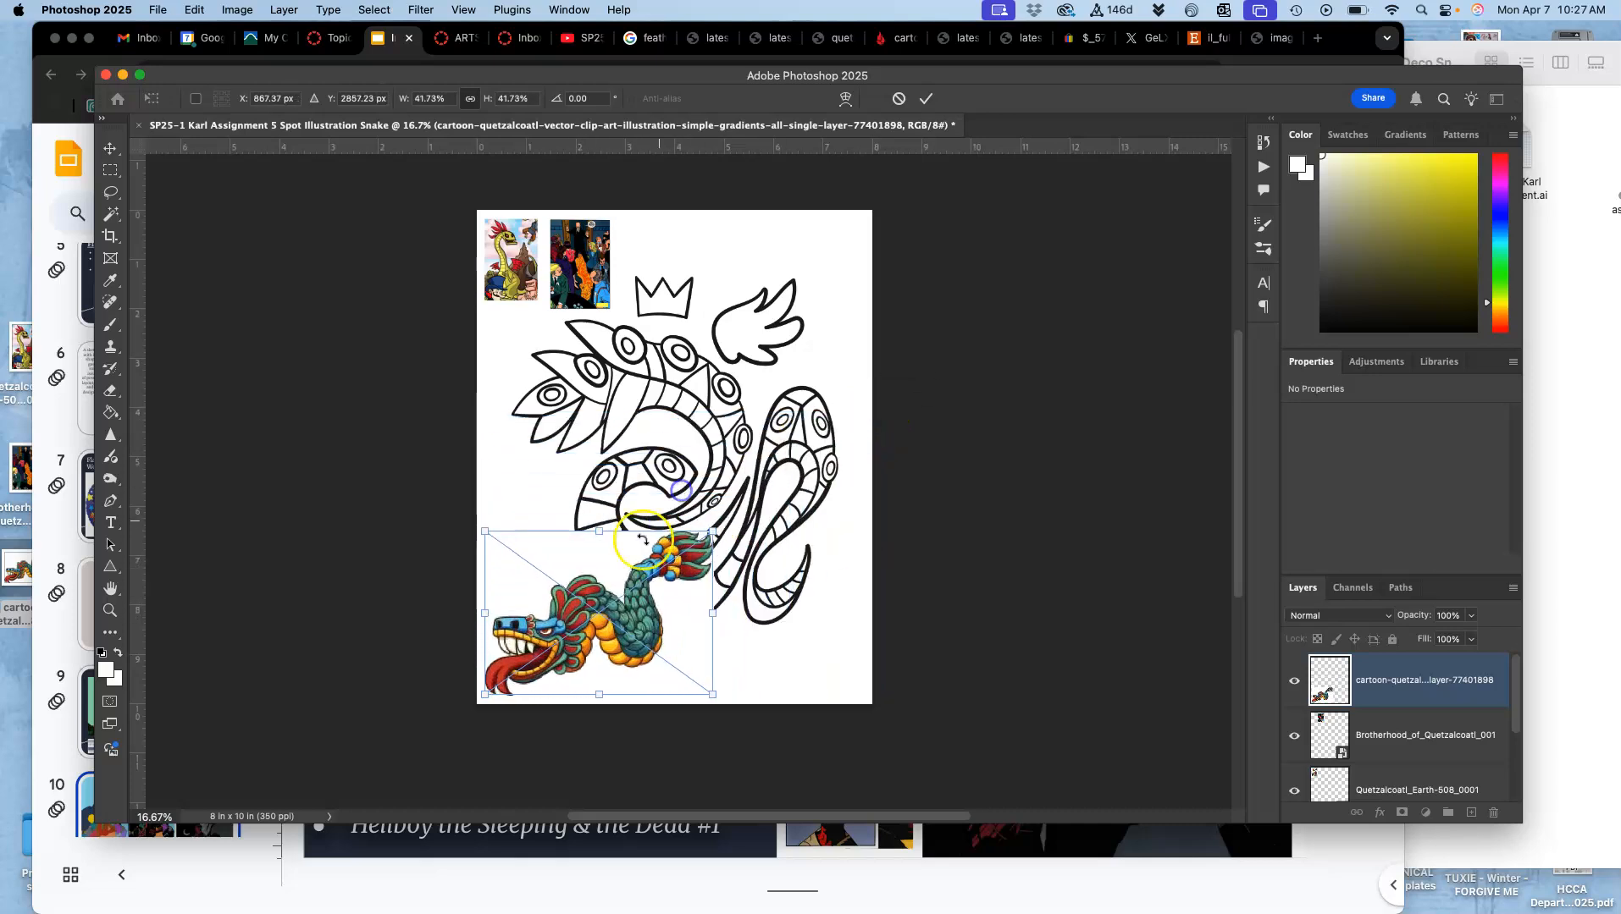
pyautogui.rightClick(606, 565)
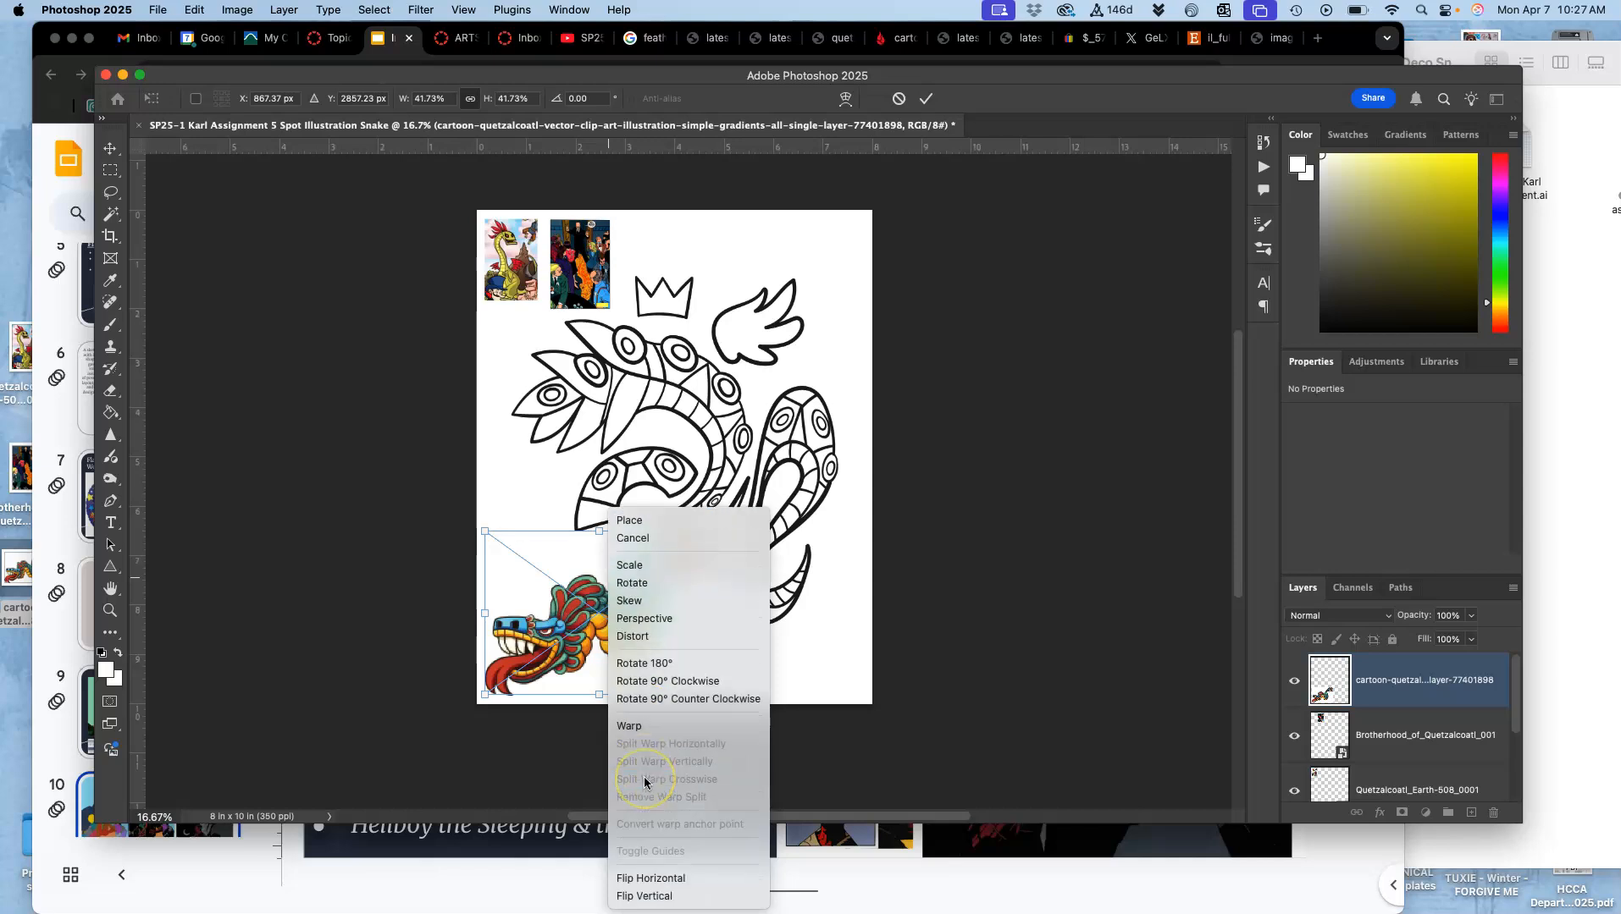
pyautogui.click(650, 878)
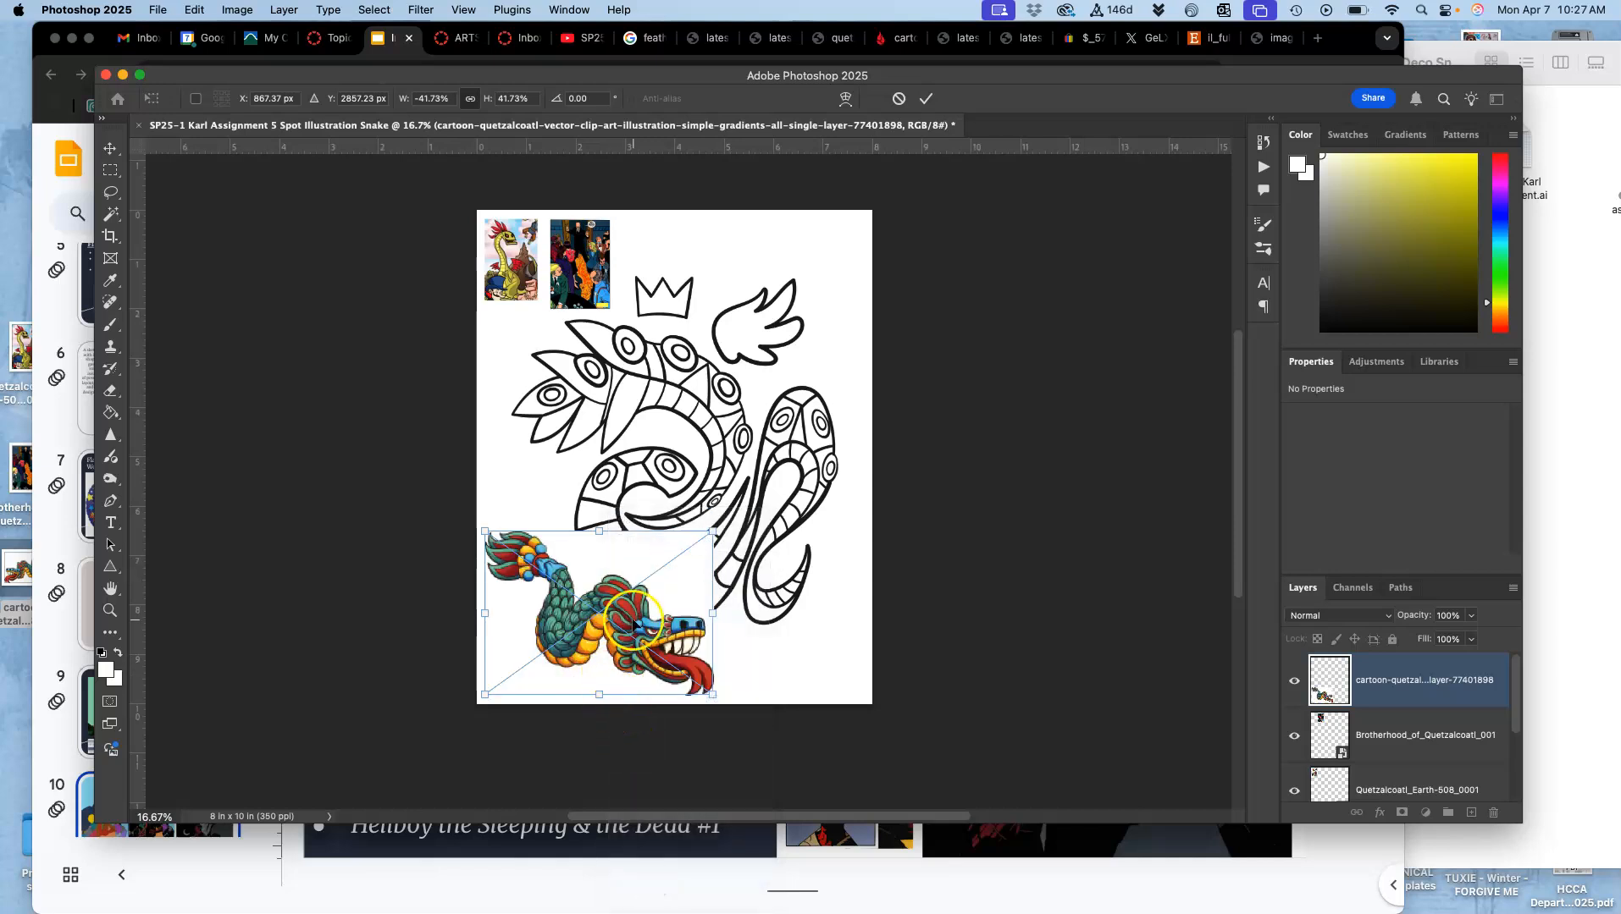
# Shrink the cartoon Quetzalcoatl image to about 2.45 in wide in the page corner and set its blend mode to Multiply
pyautogui.moveTo(633, 623); pyautogui.dragTo(633, 623)
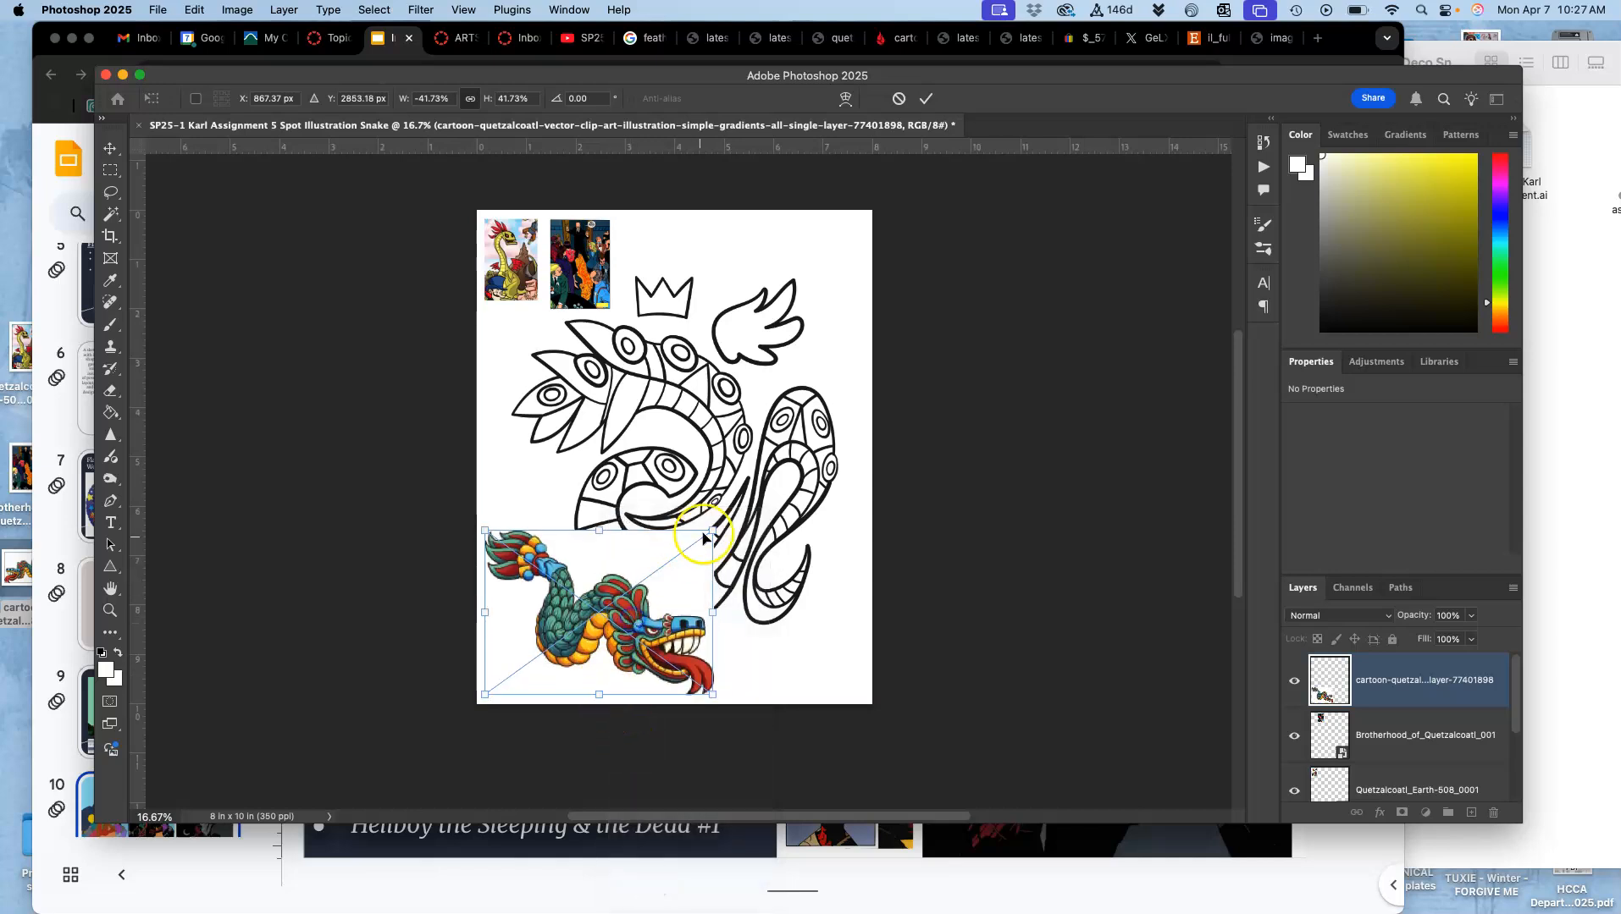
pyautogui.moveTo(712, 530); pyautogui.dragTo(589, 585)
pyautogui.press('Return')
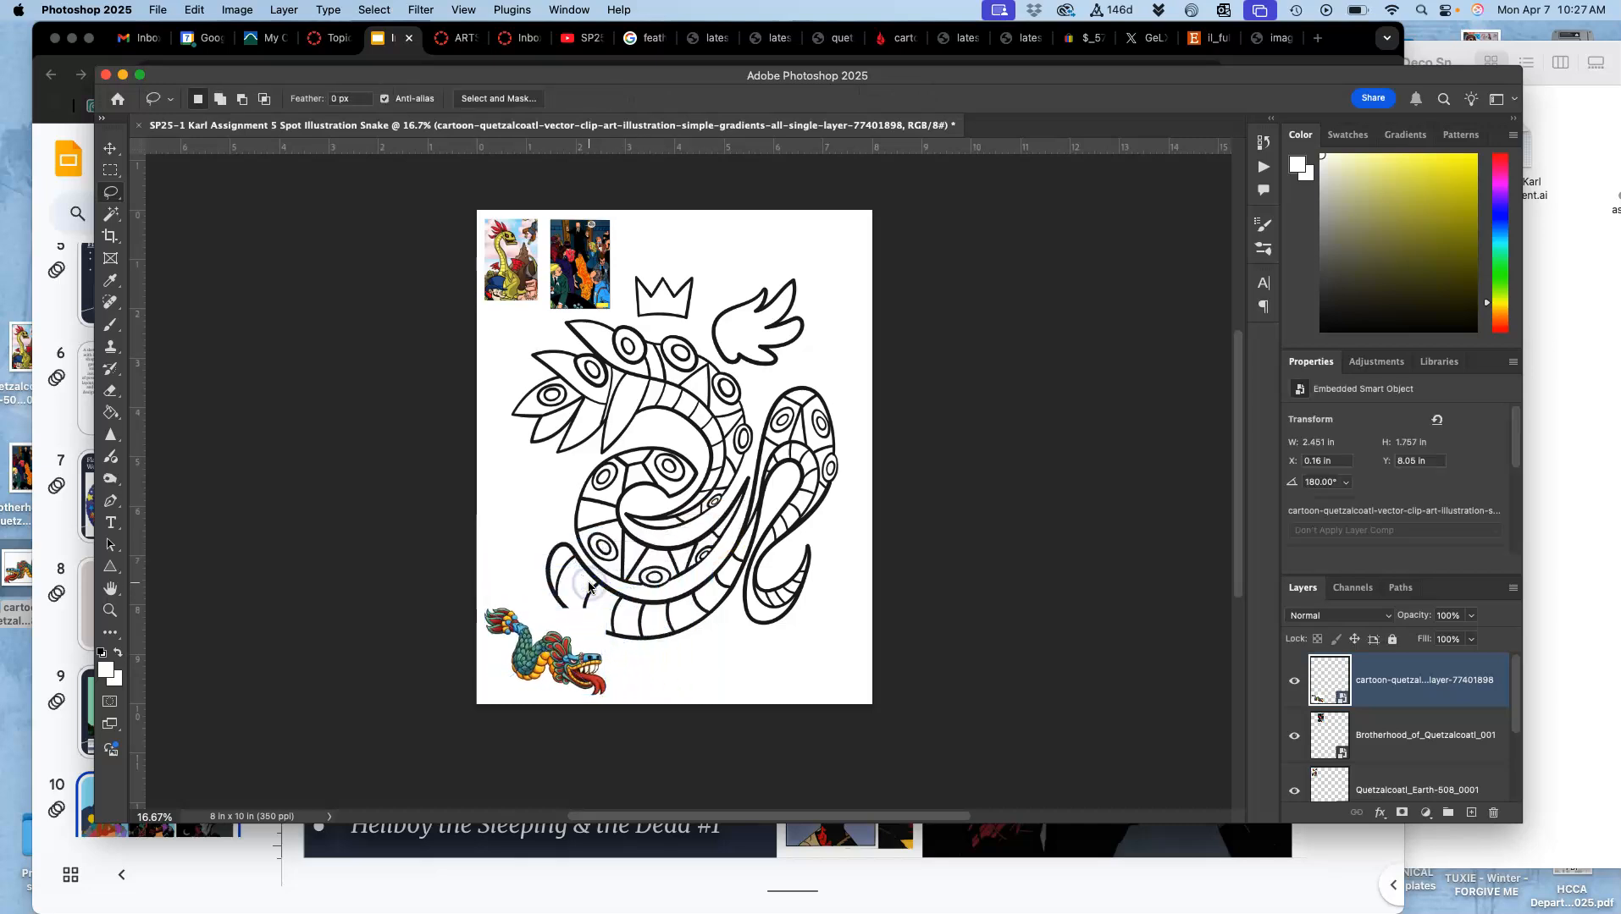
pyautogui.click(1342, 623)
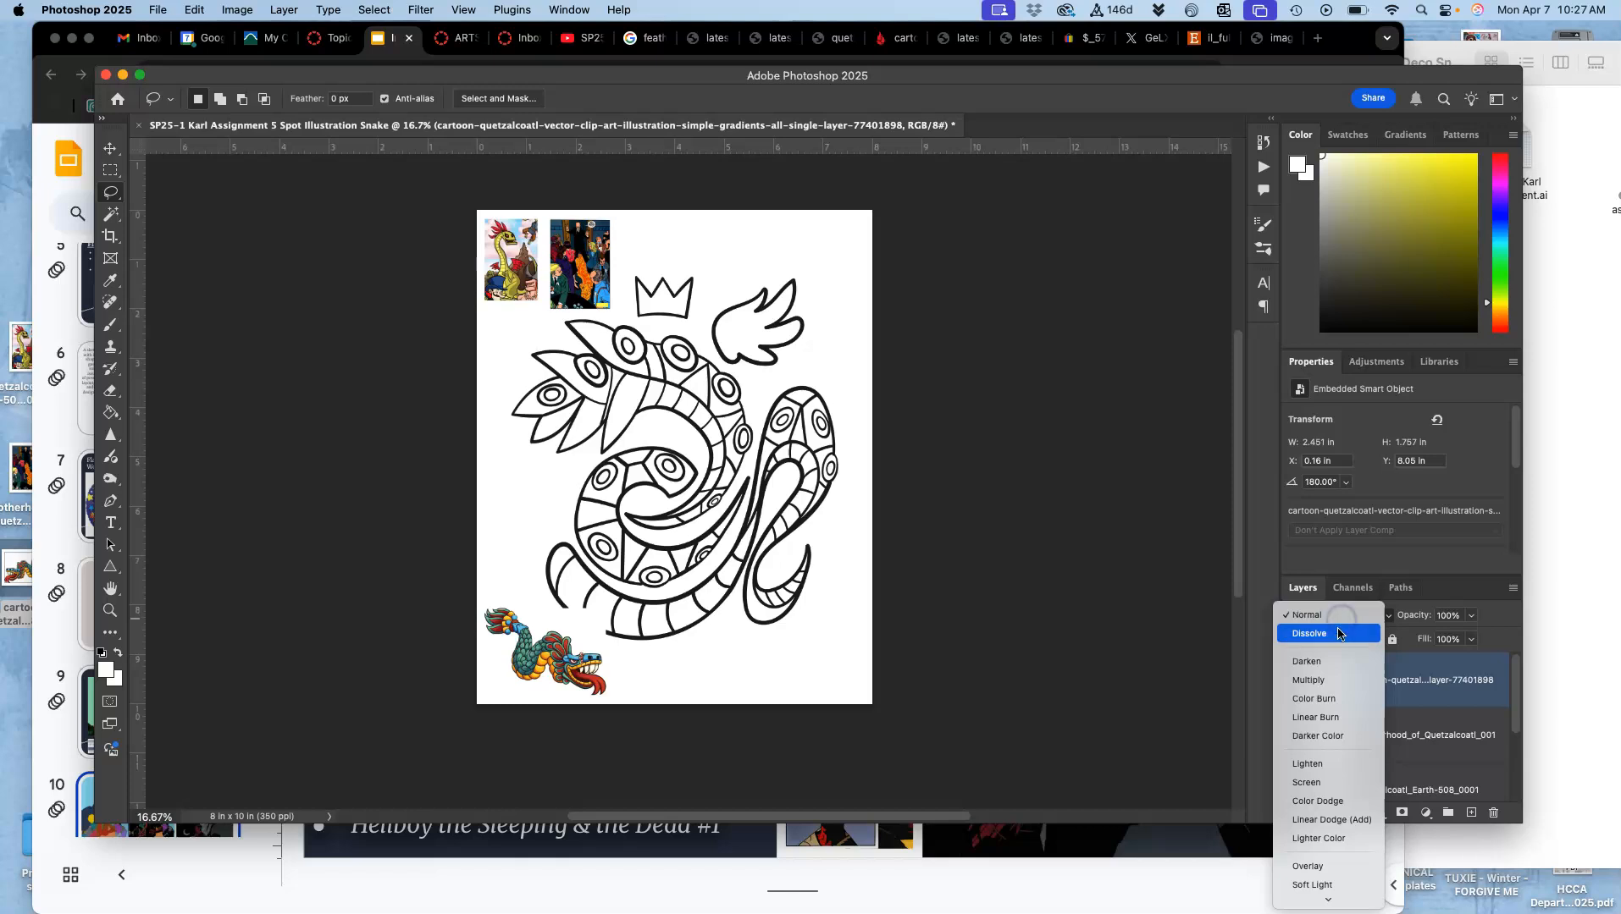
pyautogui.click(1325, 676)
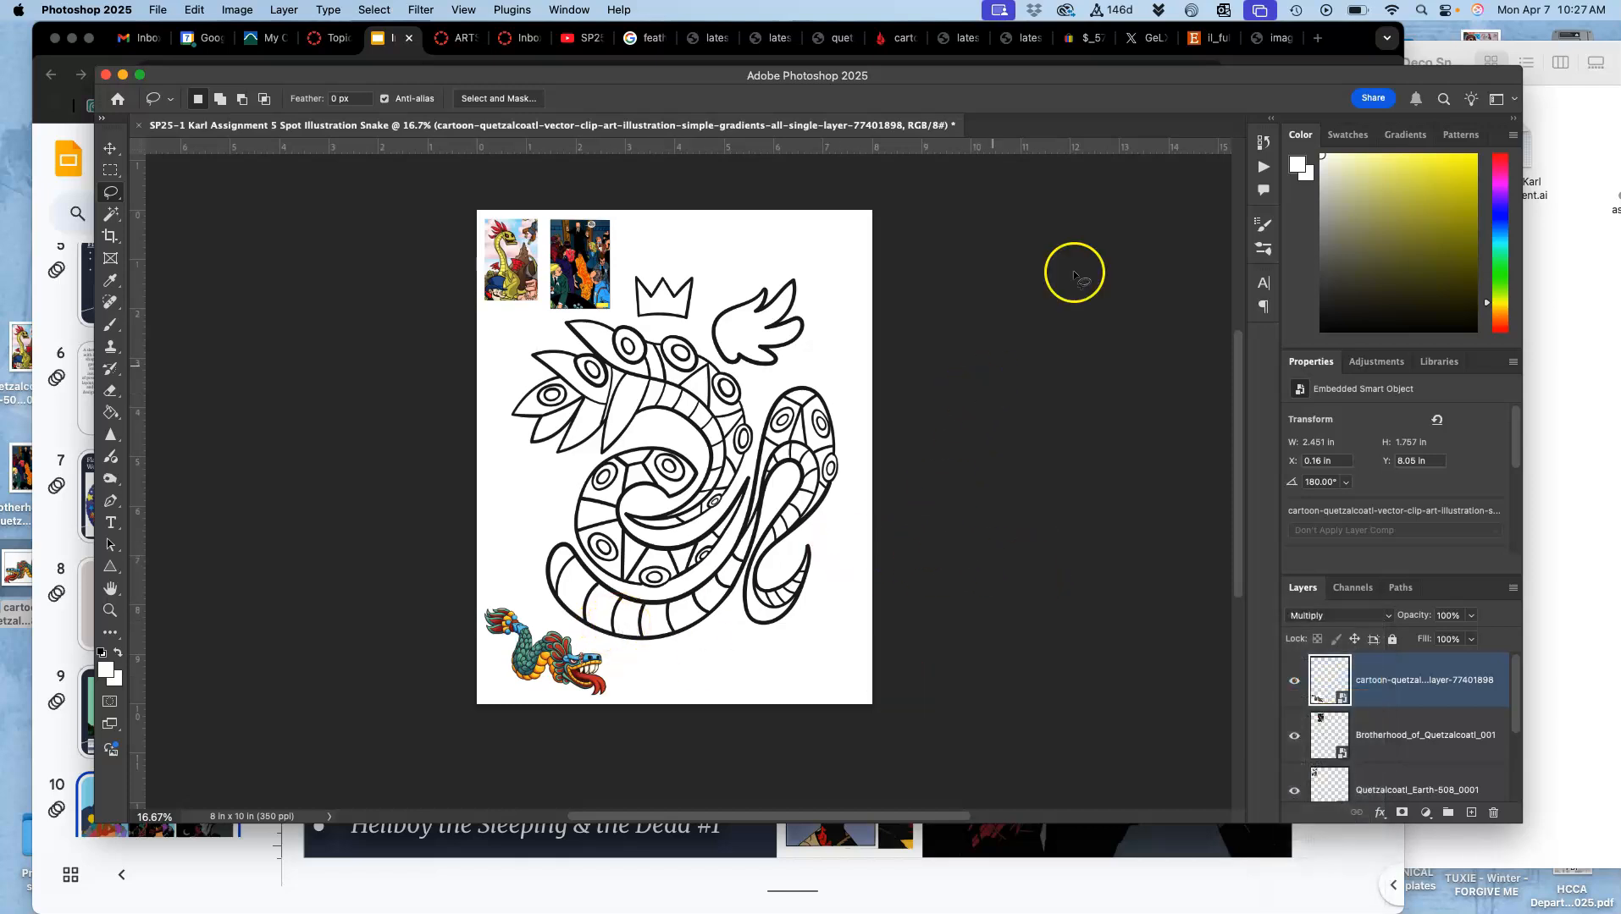
# Group the three reference image layers under the name Color Reference and lock the group
pyautogui.moveTo(1363, 79); pyautogui.dragTo(1356, 49)
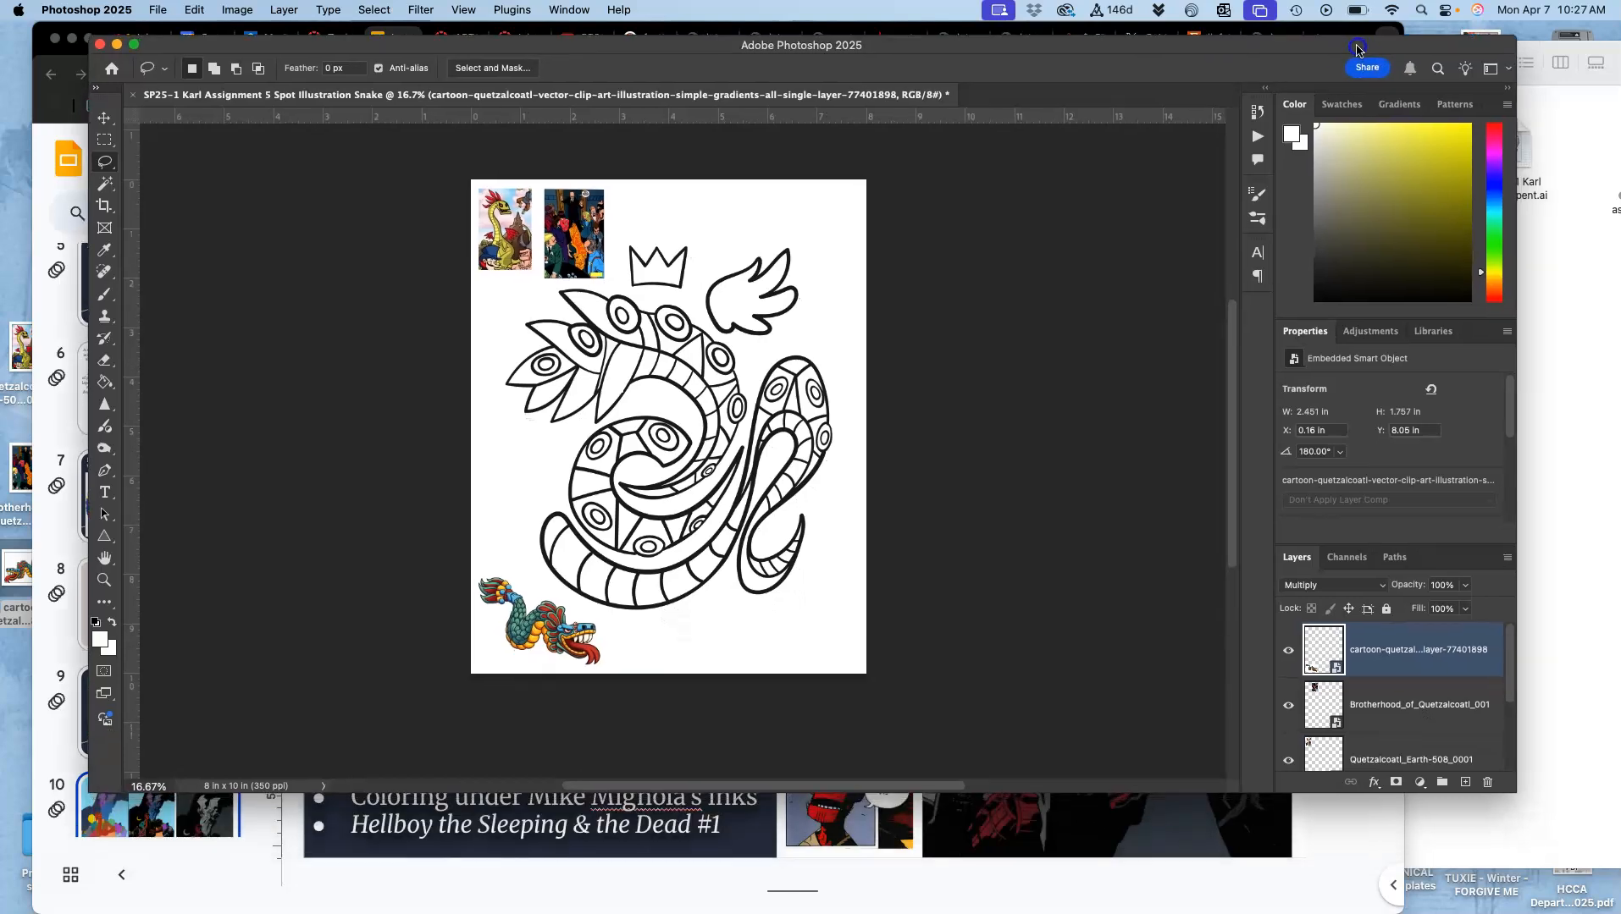
pyautogui.moveTo(1513, 789); pyautogui.dragTo(1517, 844)
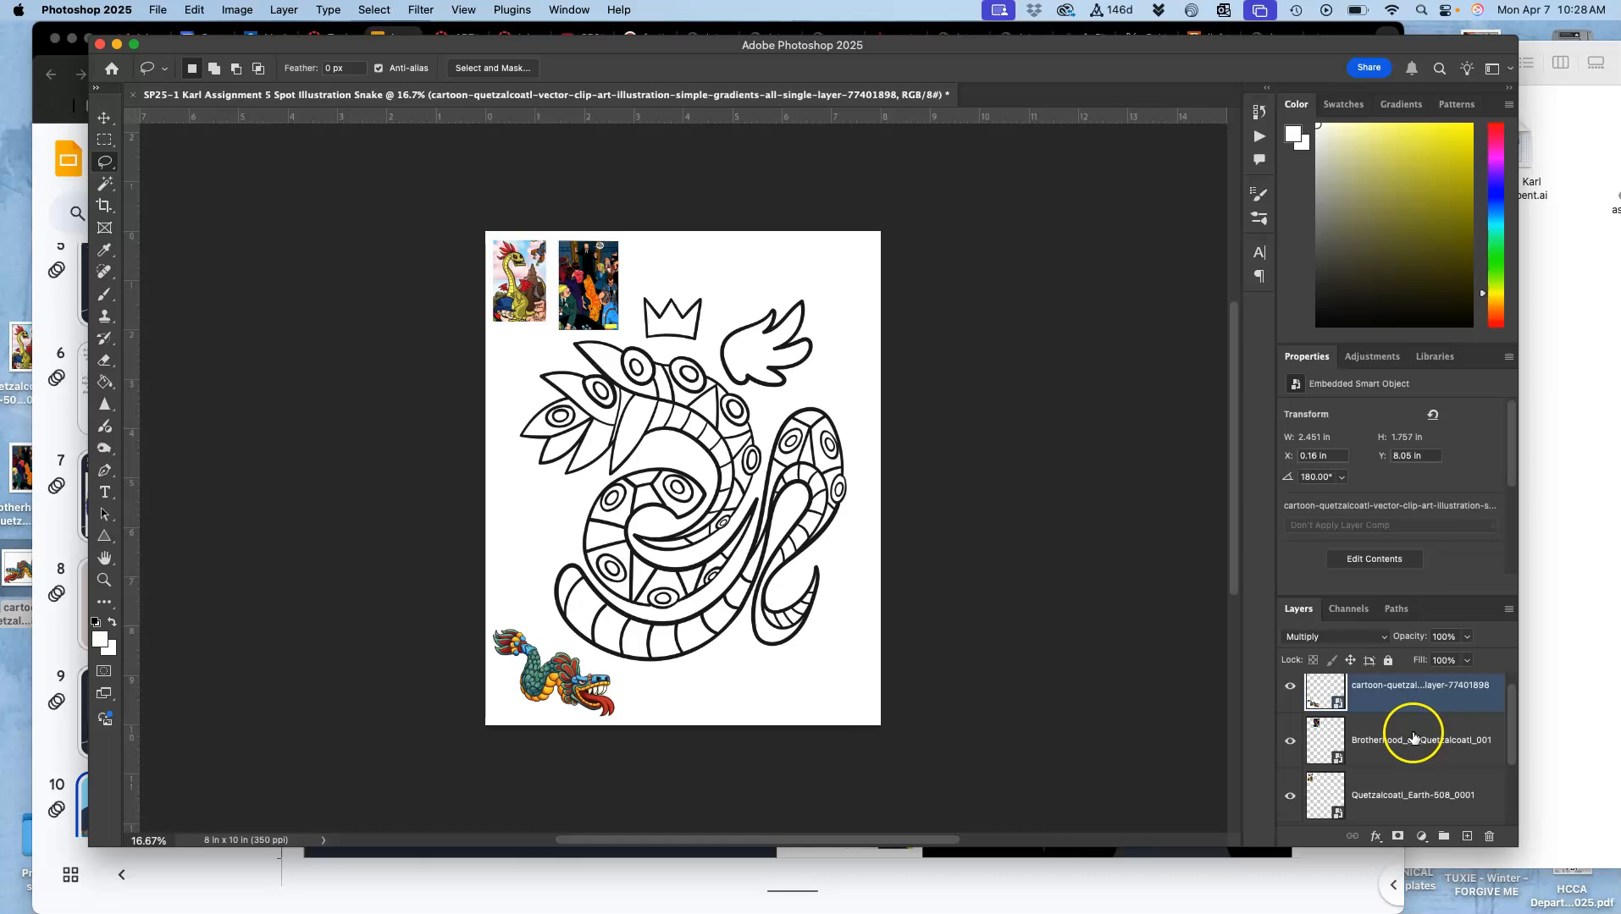
pyautogui.keyDown('shift'); pyautogui.click(1409, 791); pyautogui.keyUp('shift')
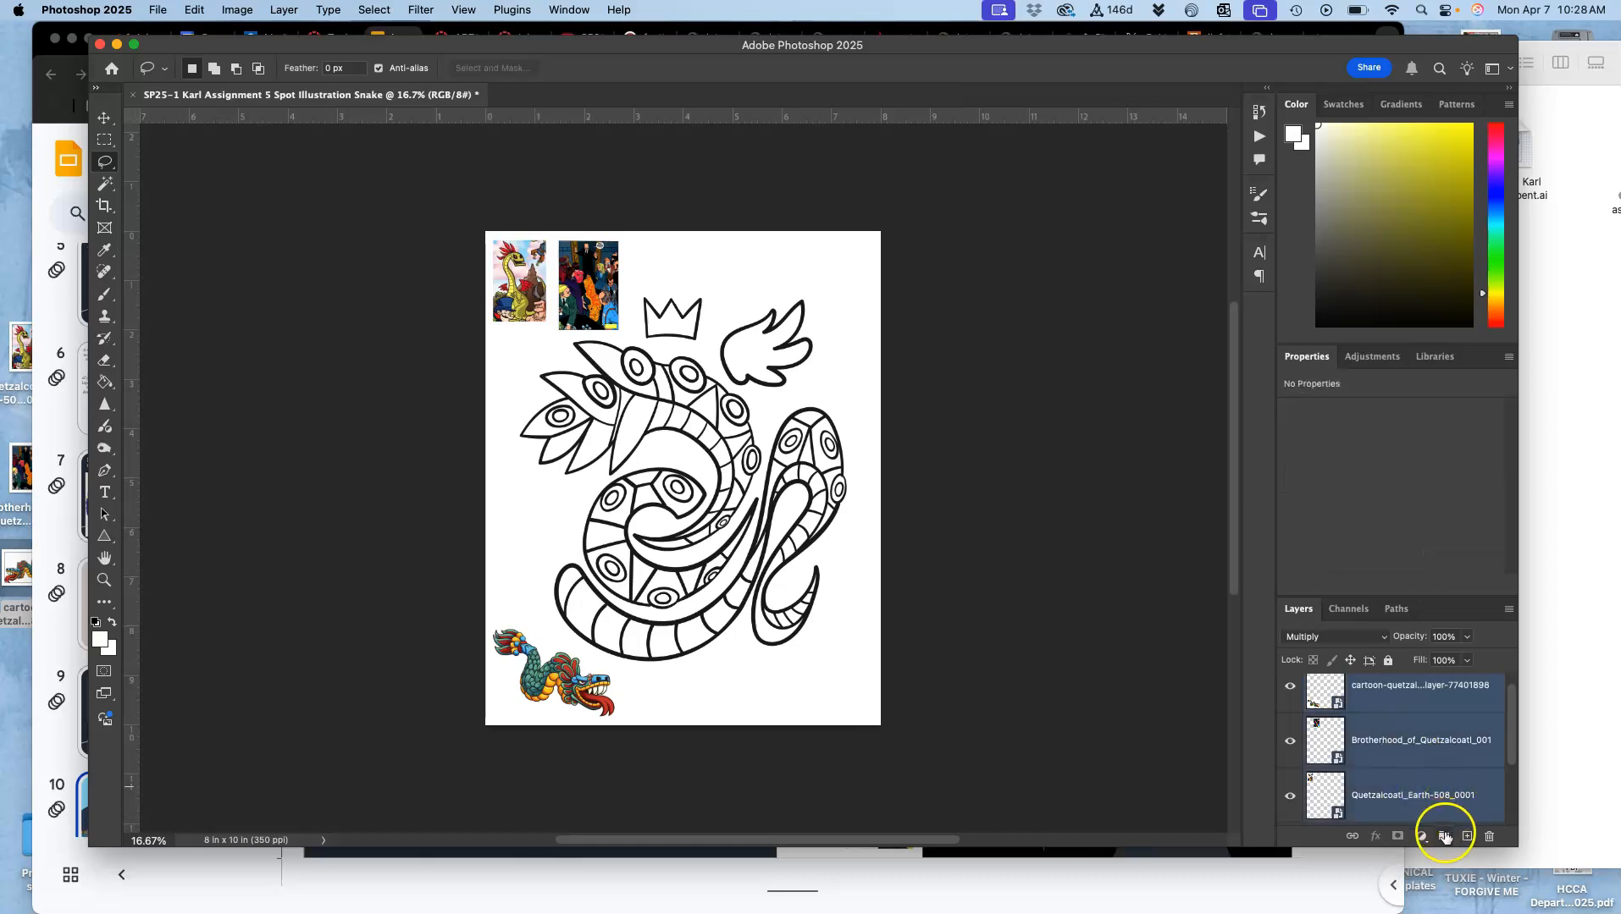
pyautogui.click(1444, 837)
pyautogui.doubleClick(1360, 686)
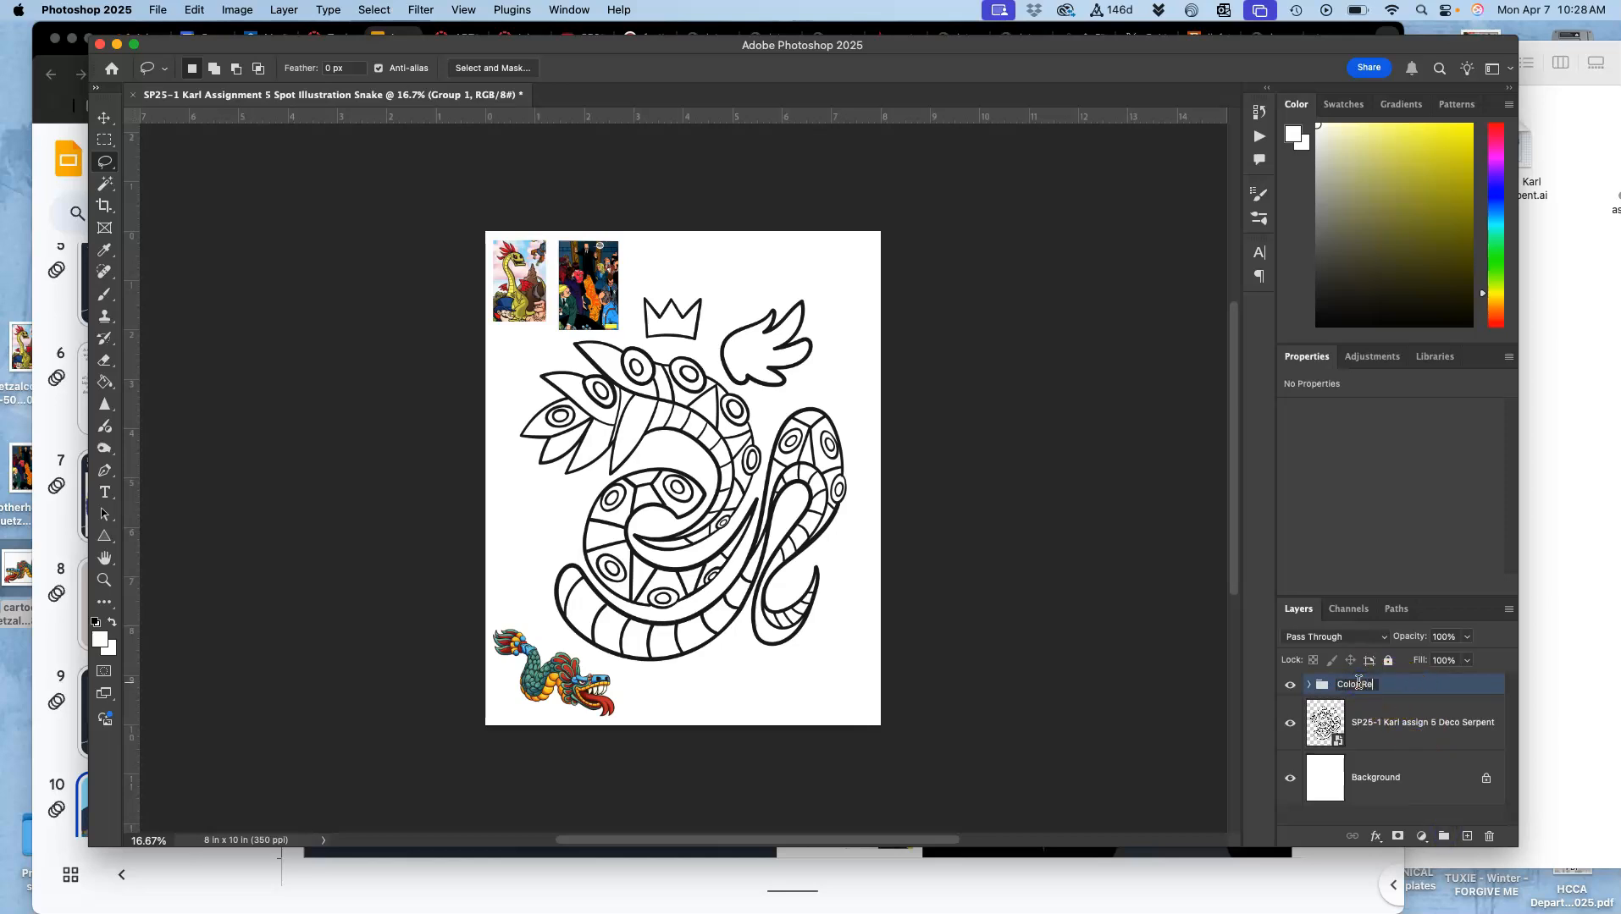
pyautogui.write('Color Reference')
pyautogui.press('Return')
pyautogui.click(1389, 662)
# Move the Color Reference group below the serpent line art layer
pyautogui.moveTo(1368, 595); pyautogui.dragTo(1373, 333)
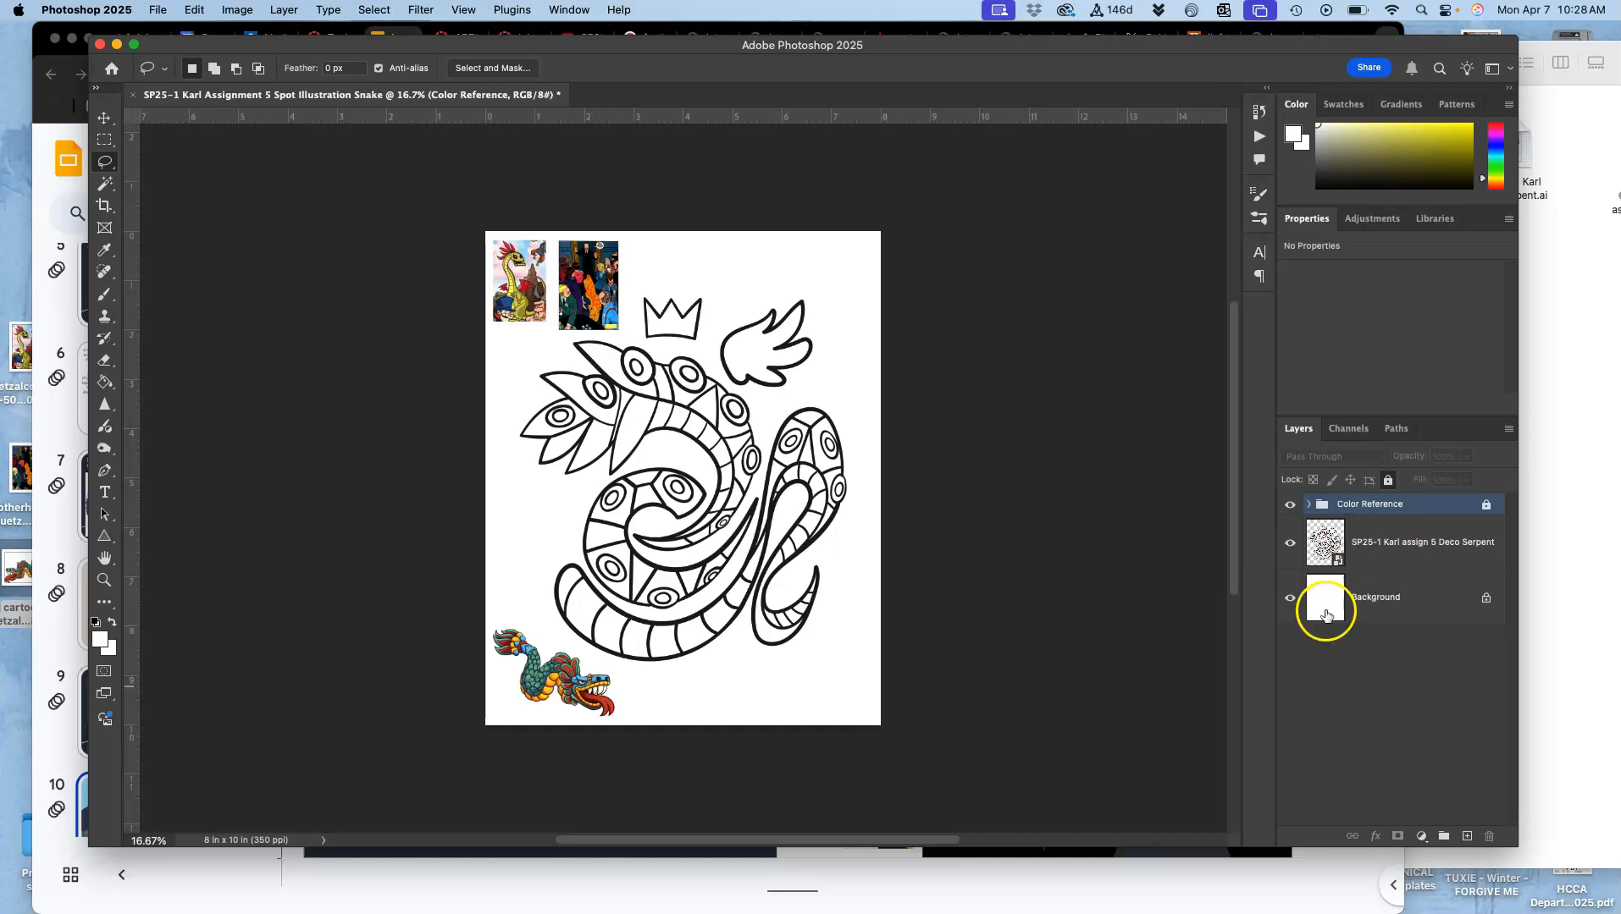
pyautogui.click(1391, 551)
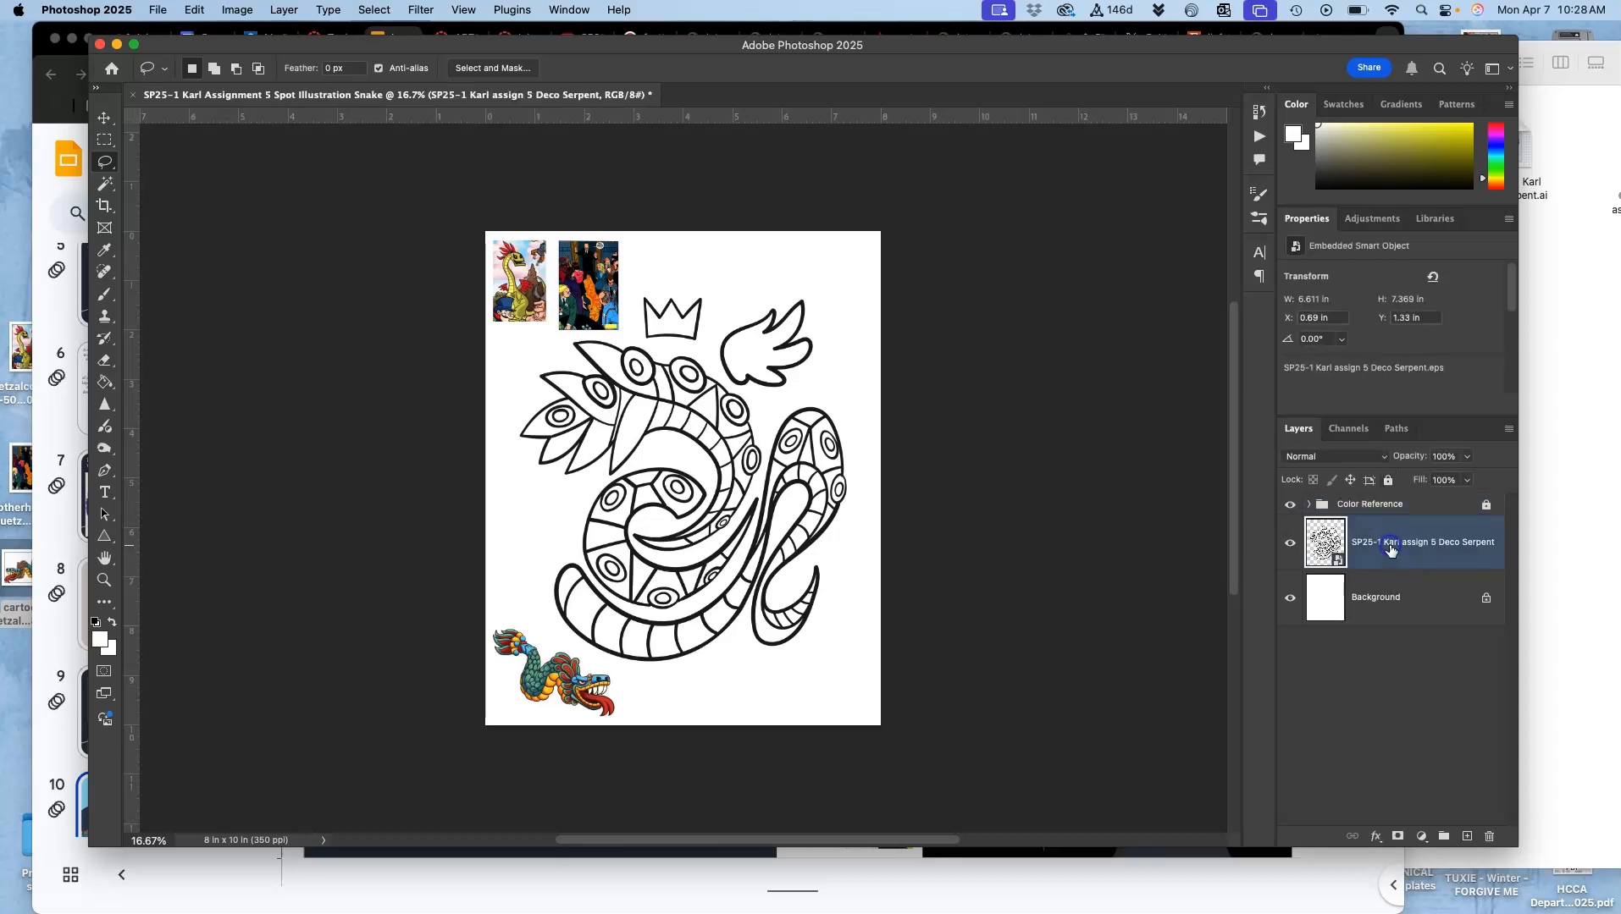
pyautogui.moveTo(1386, 503); pyautogui.dragTo(1385, 564)
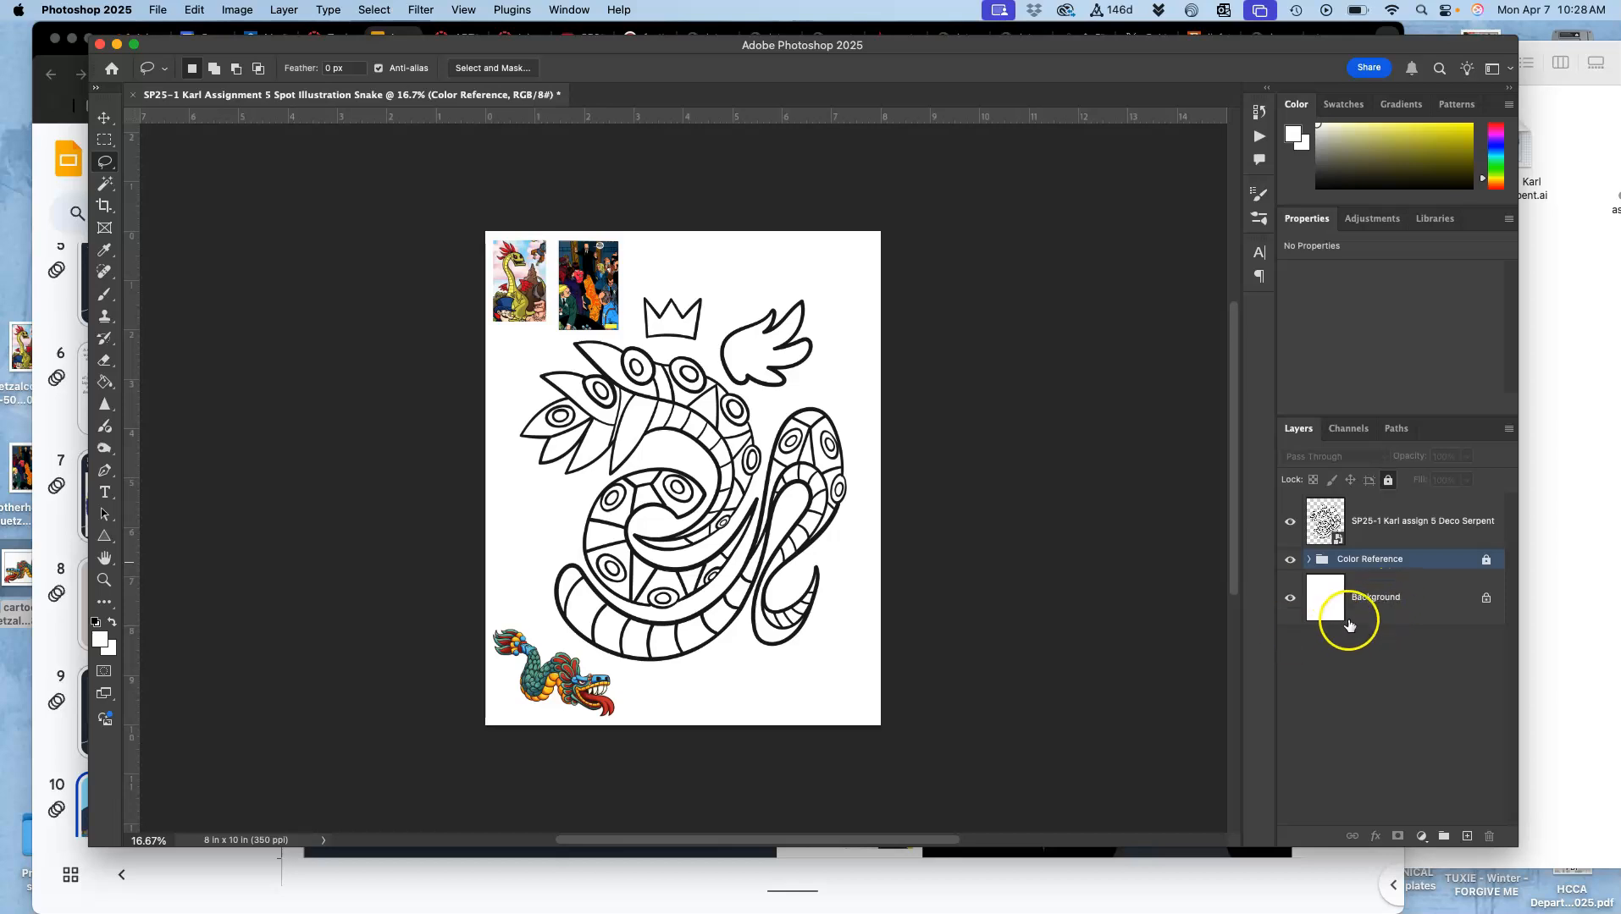
# Convert the Background into a regular layer named BLANK WHITE and lock it
pyautogui.click(1376, 601)
pyautogui.doubleClick(1383, 601)
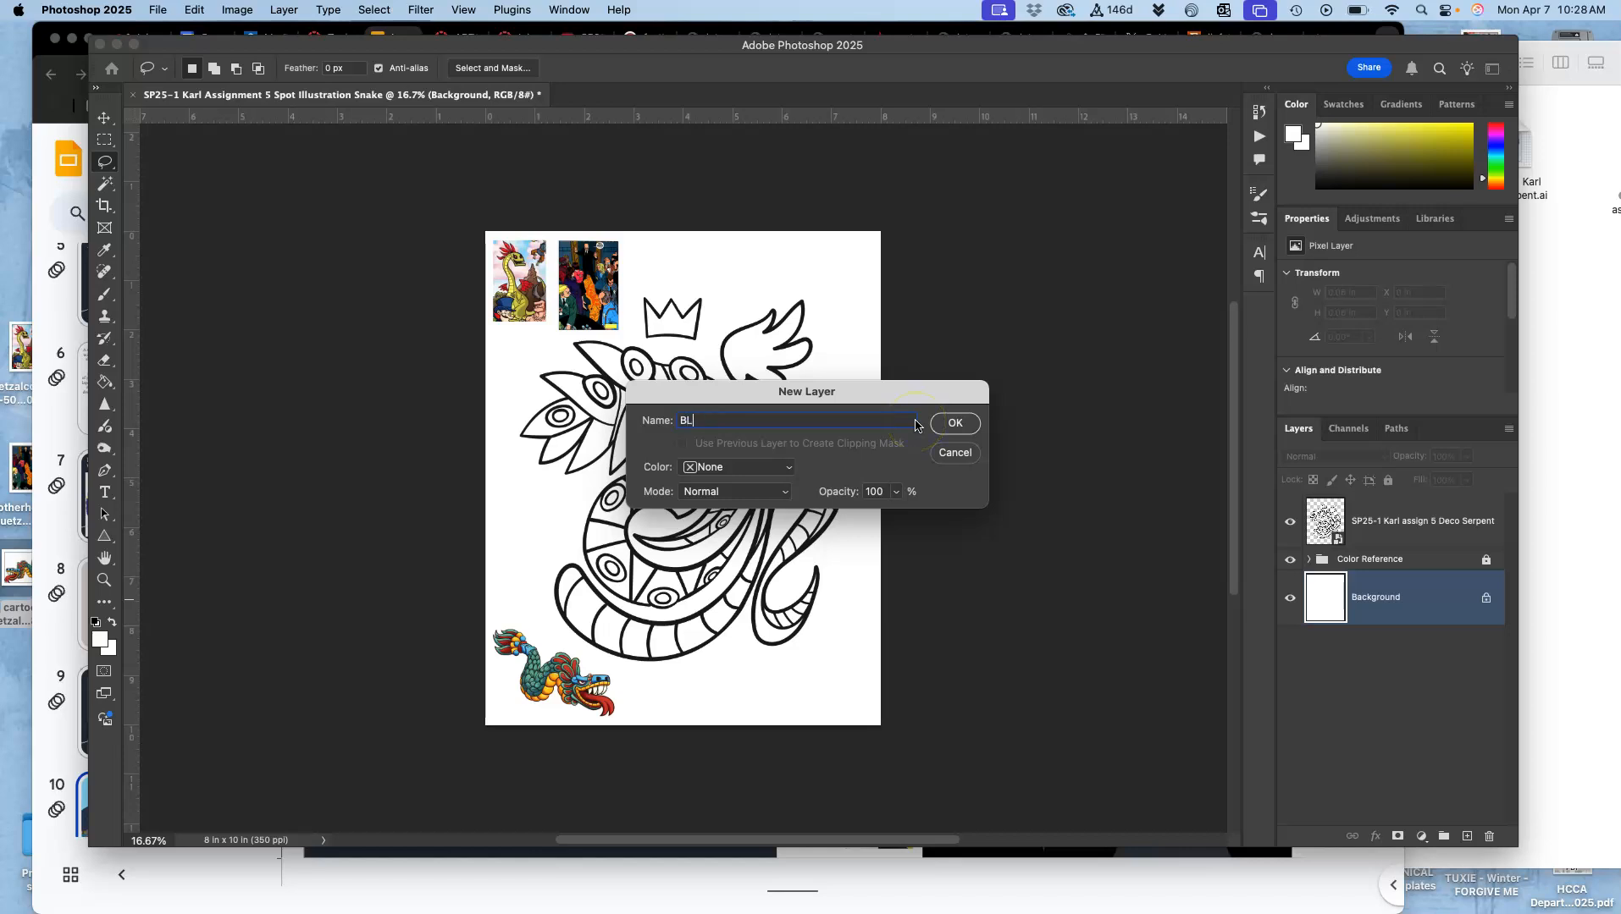
pyautogui.write('BLANK WHITE')
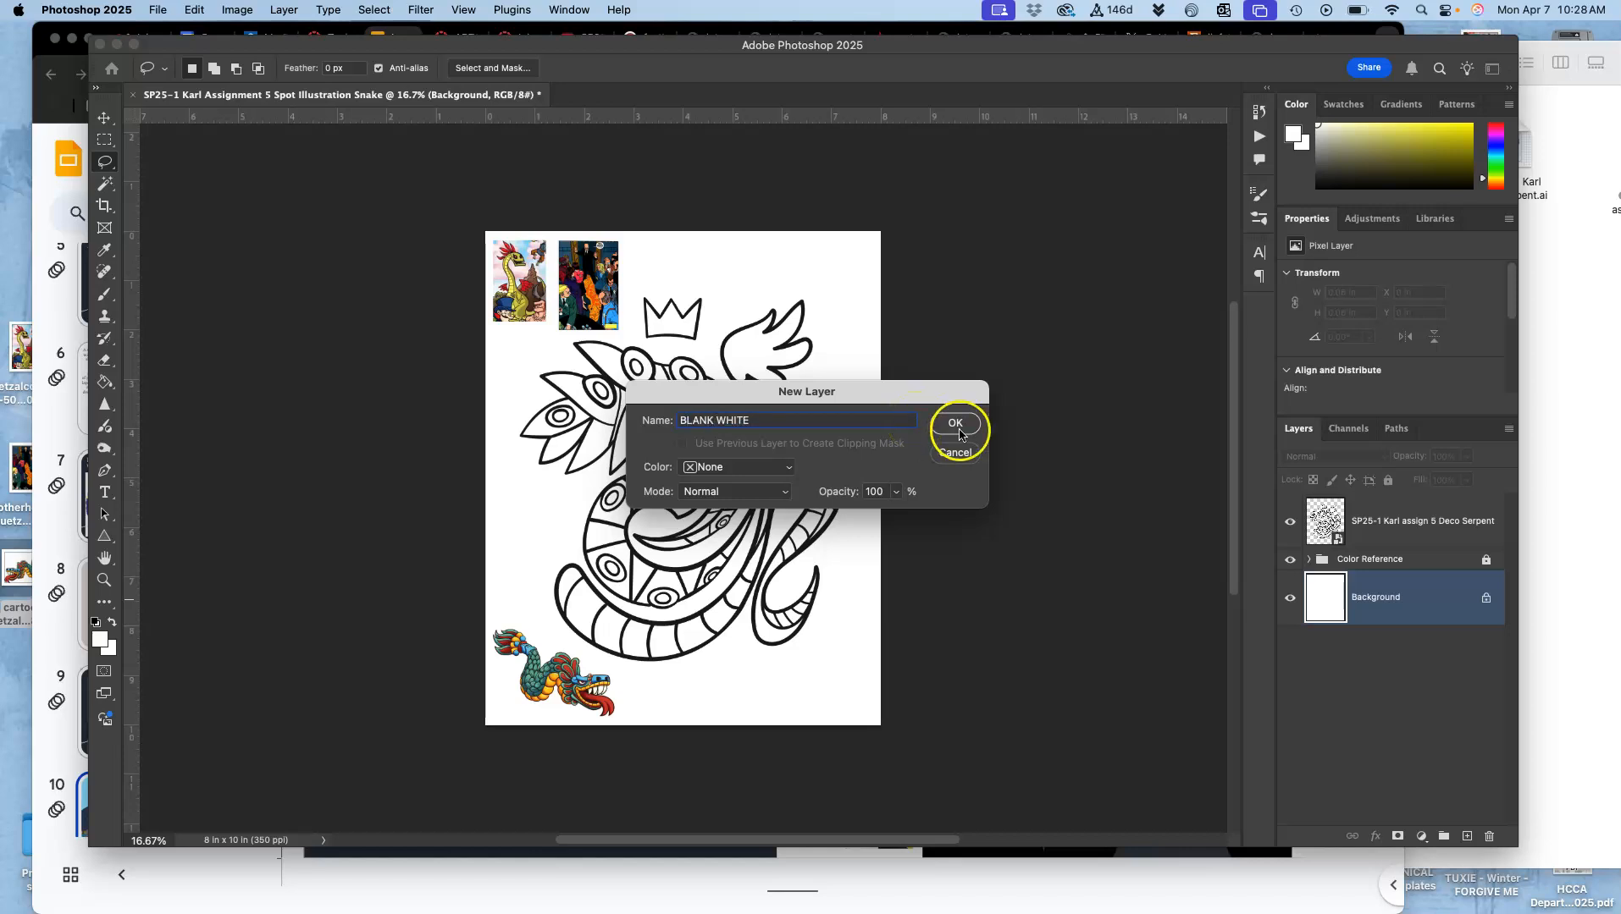
pyautogui.click(955, 422)
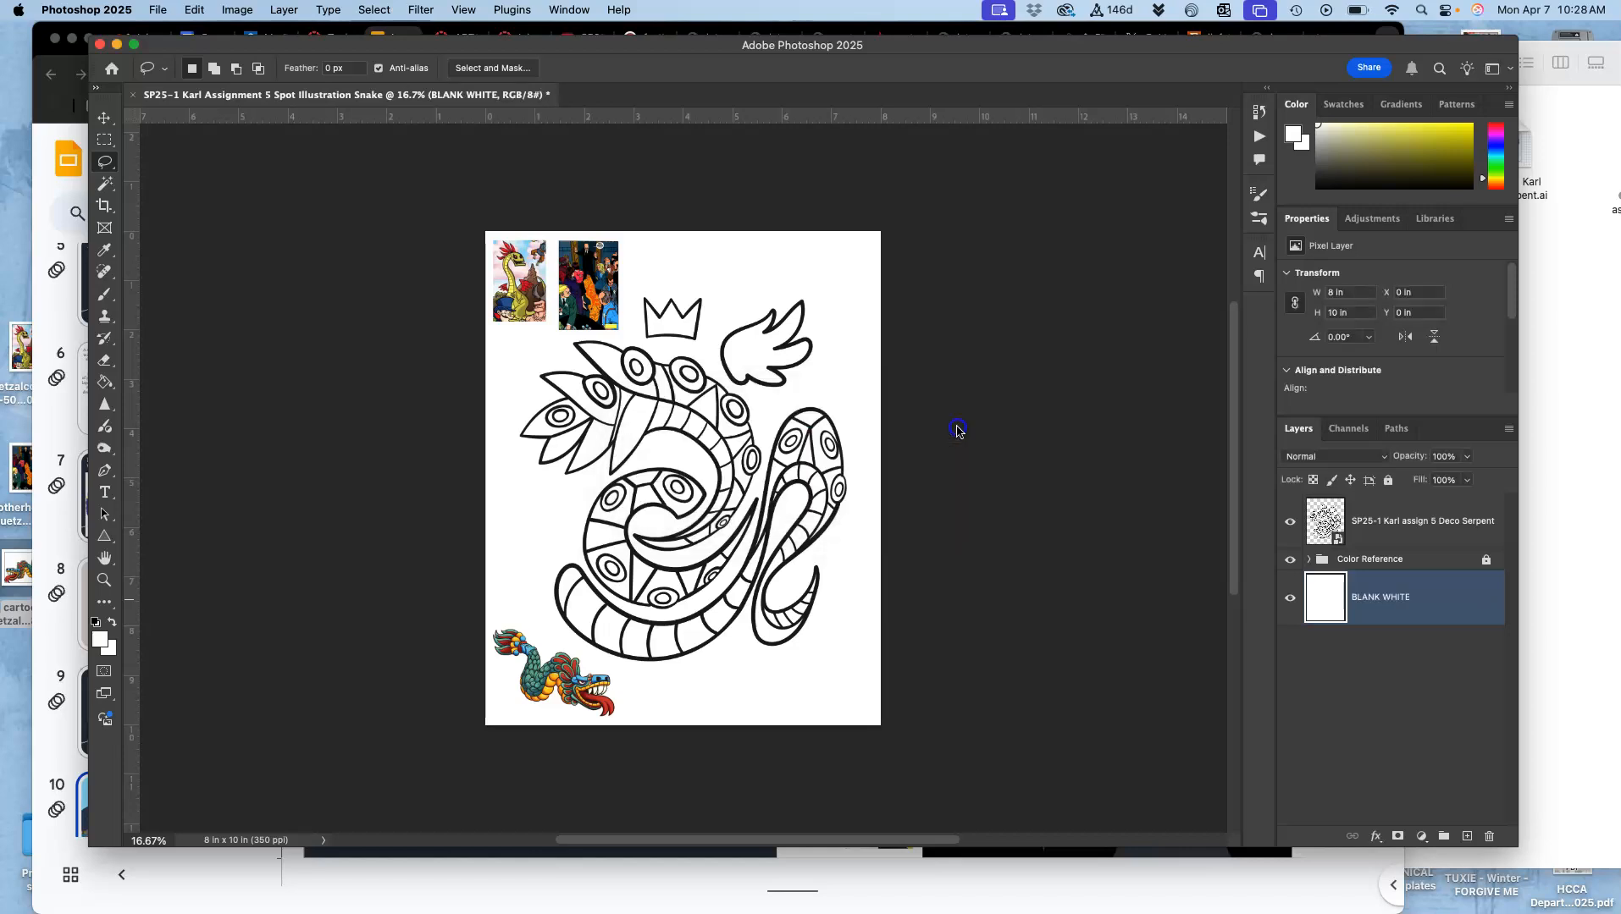
pyautogui.click(1387, 480)
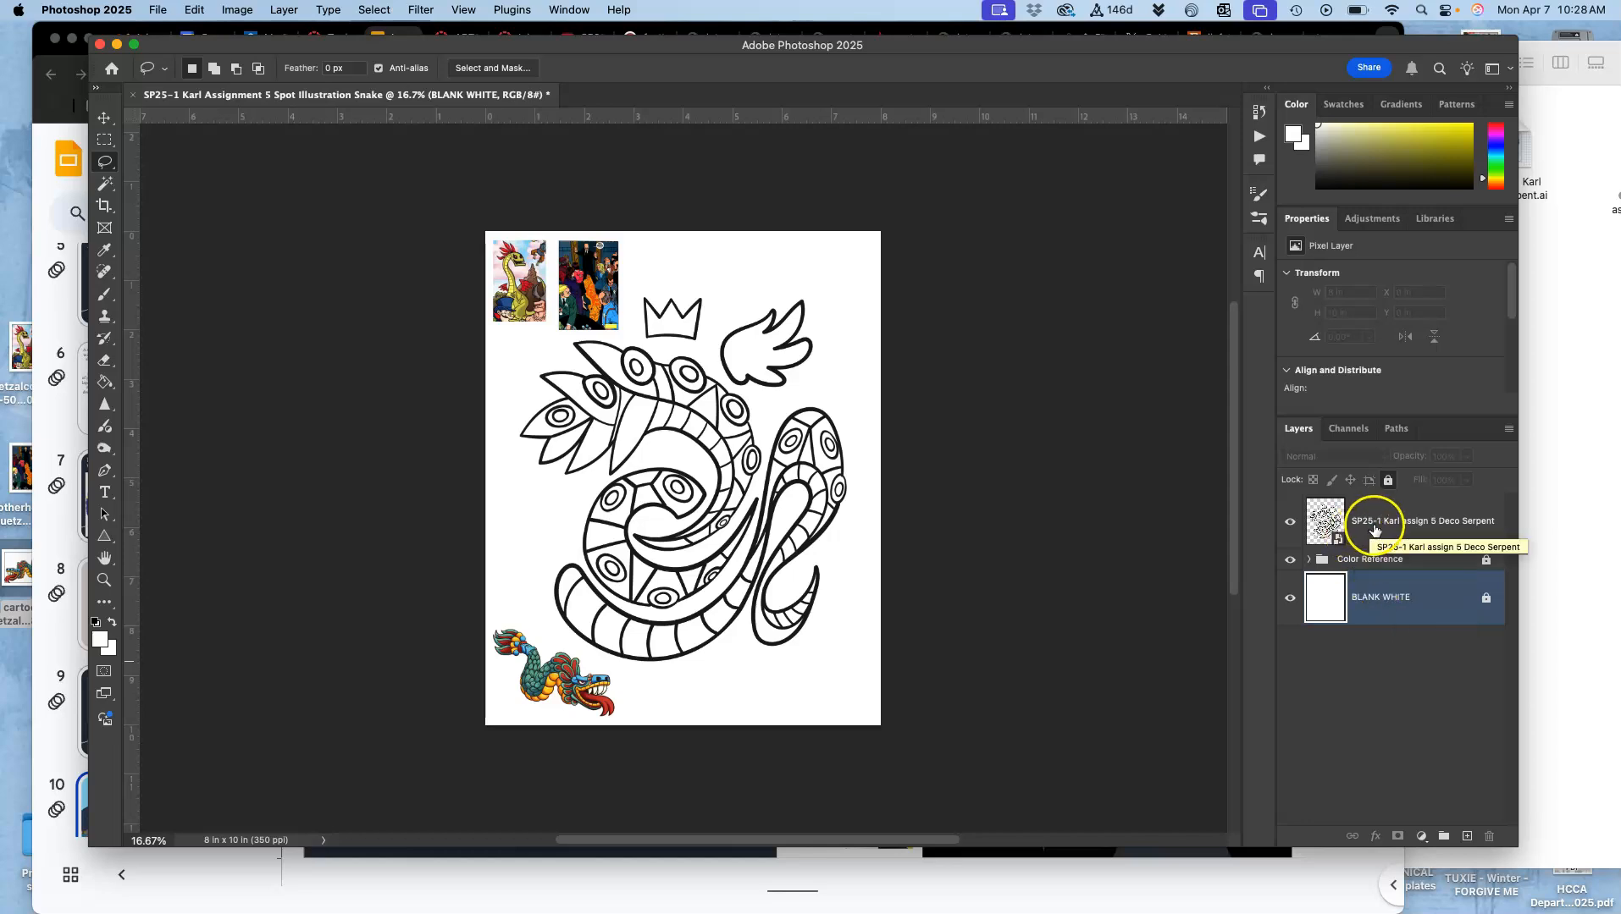
# Rename the serpent line art layer BLACK LINE ART VECTOR and lock it
pyautogui.click(1347, 529)
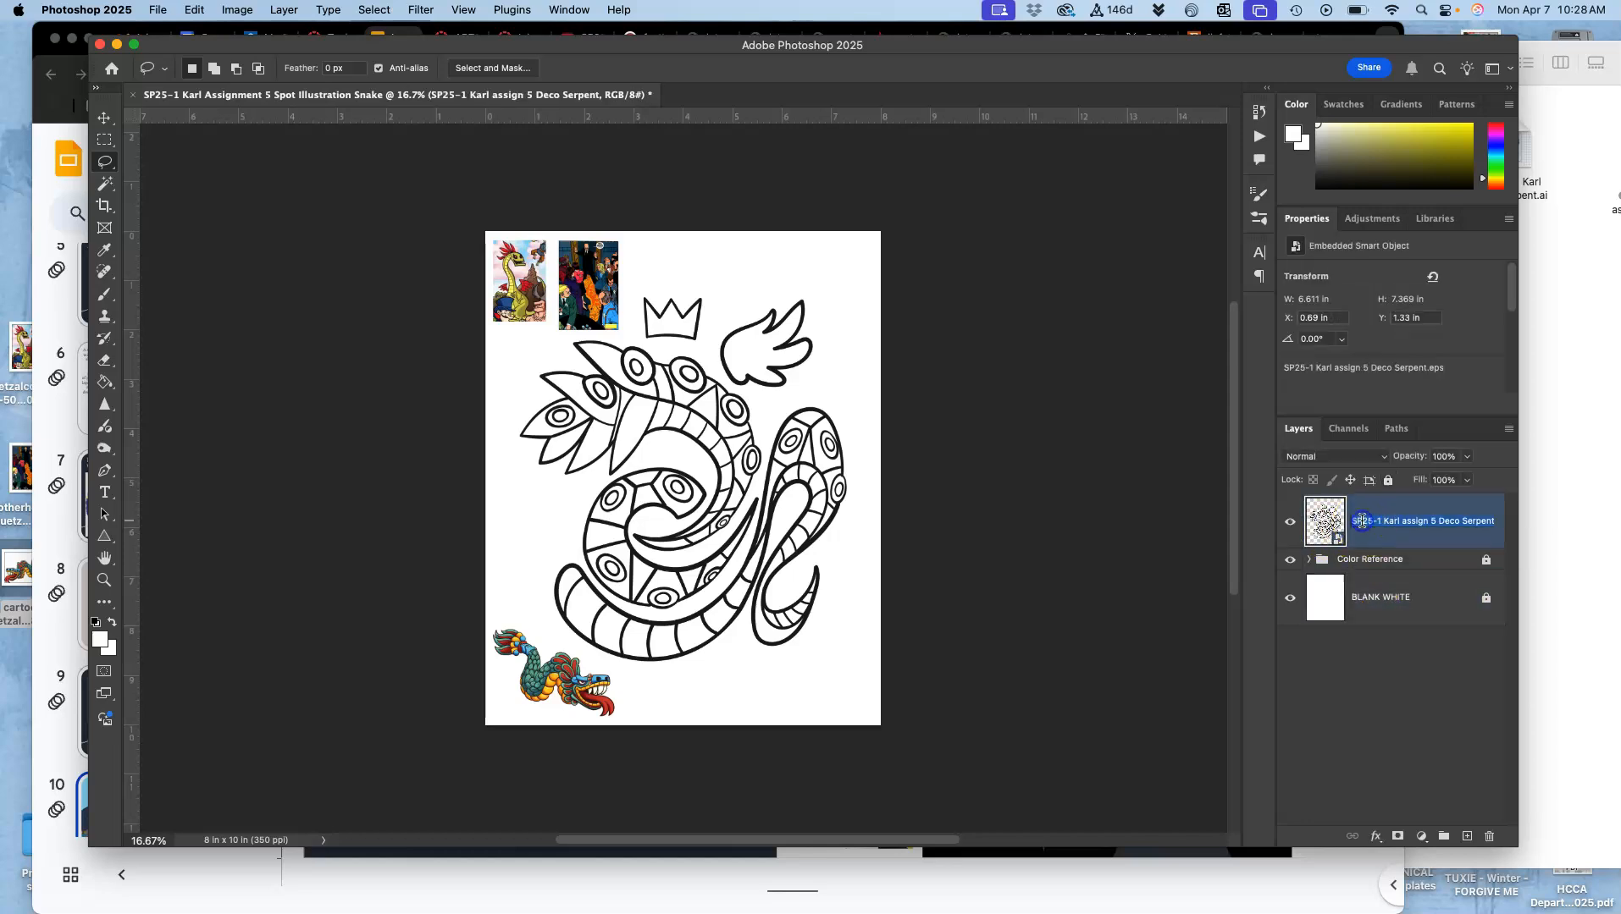
pyautogui.click(1362, 521)
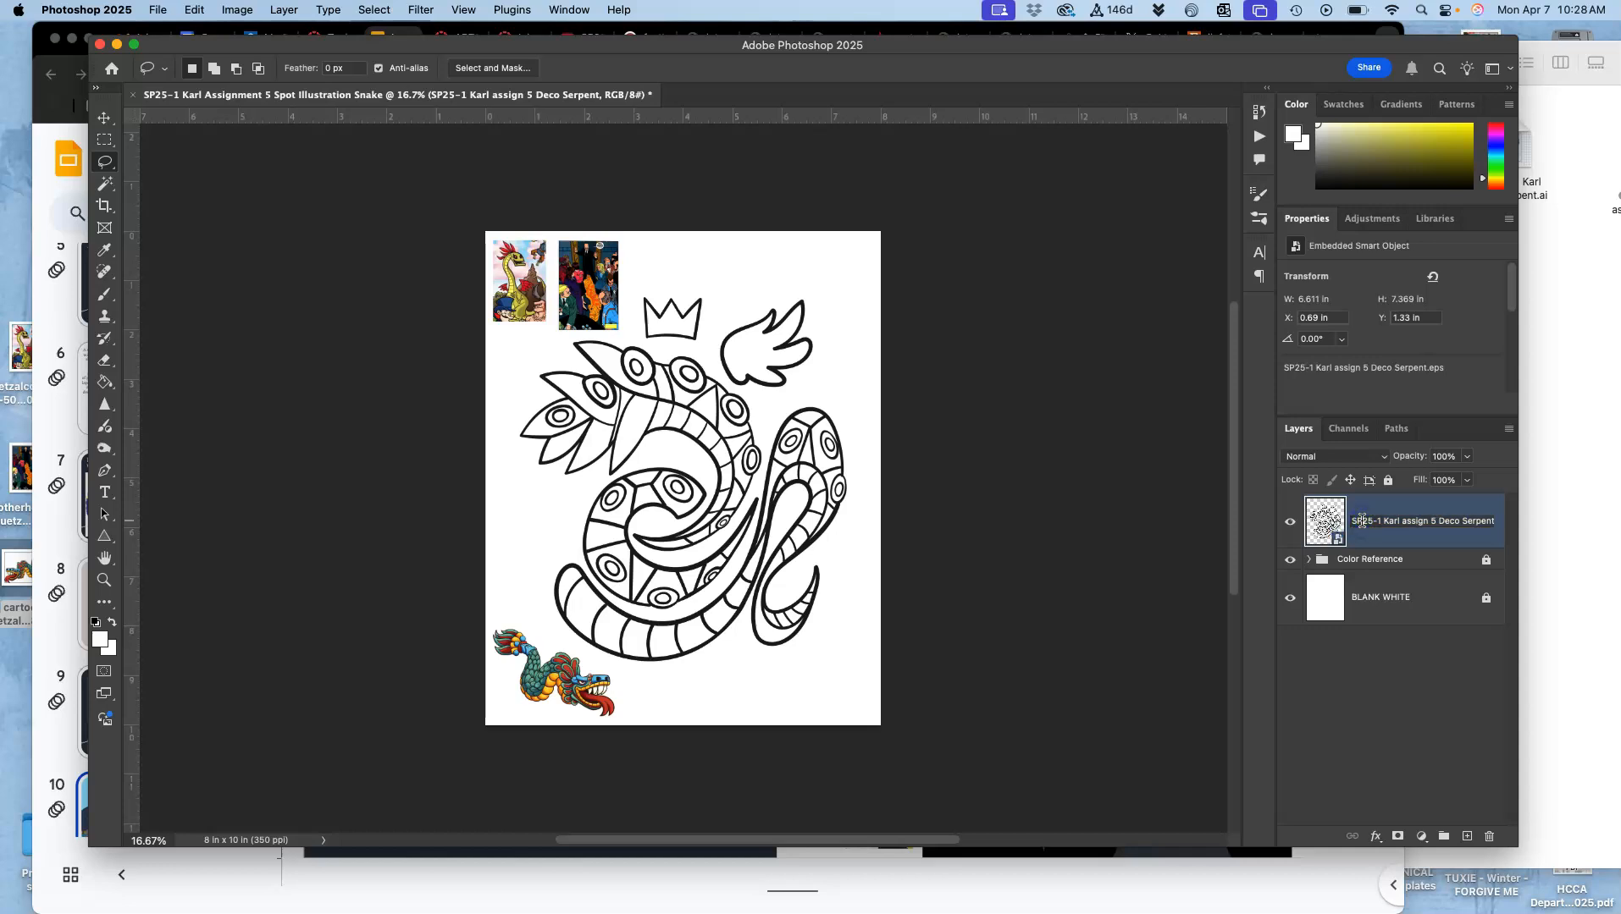
pyautogui.tripleClick(1362, 521)
pyautogui.click(1448, 521)
pyautogui.write('RT VECTOR')
pyautogui.click(1476, 521)
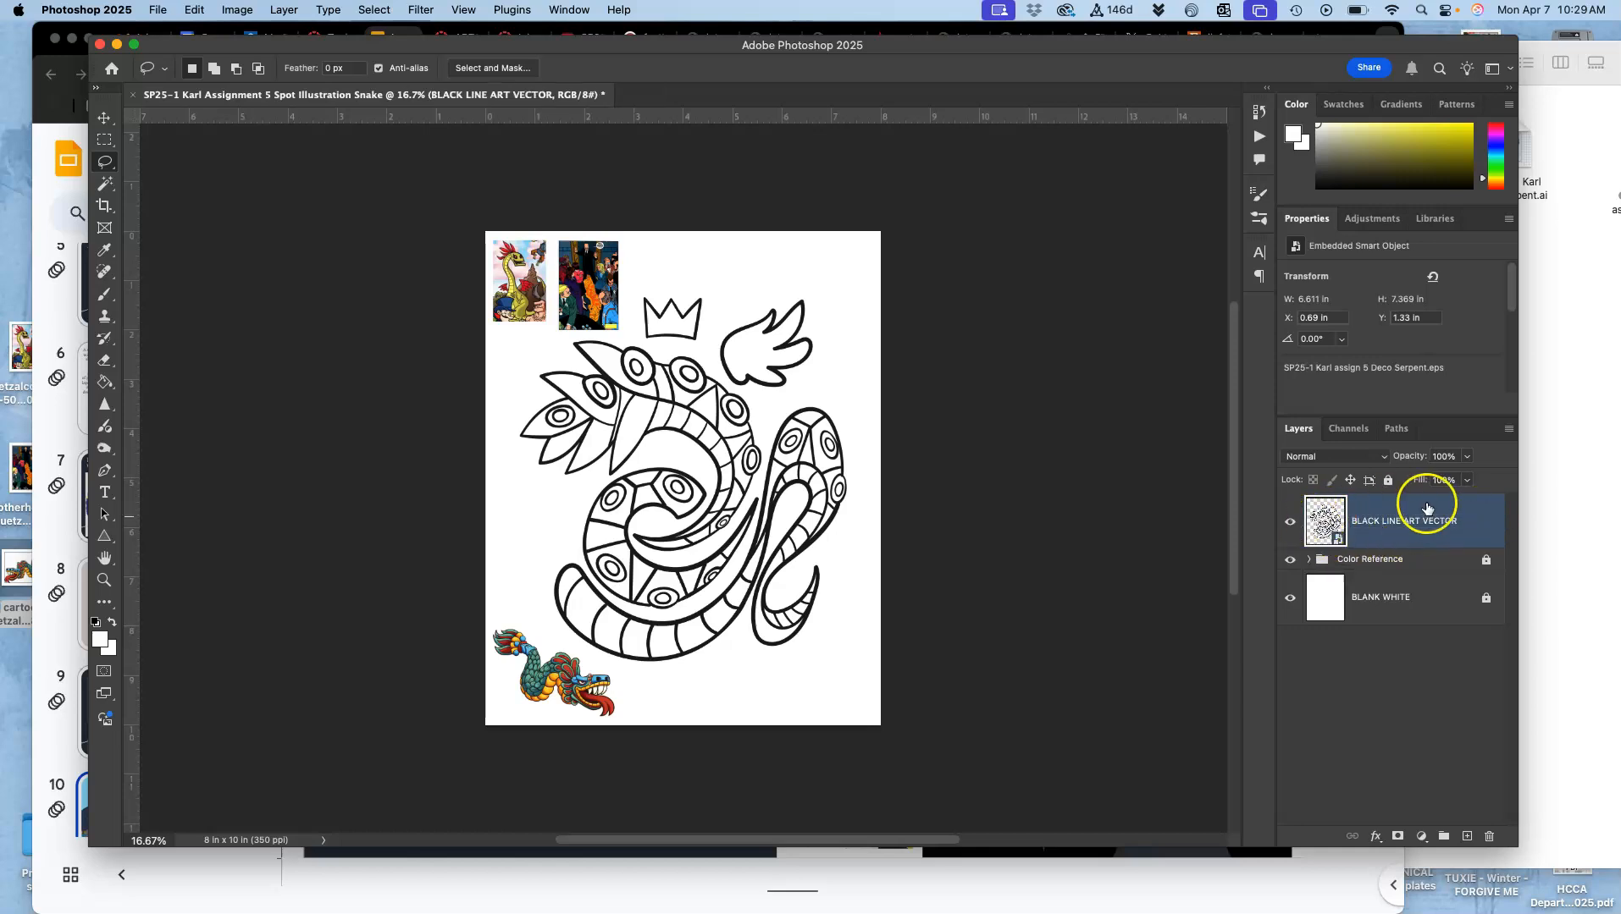
pyautogui.click(1389, 480)
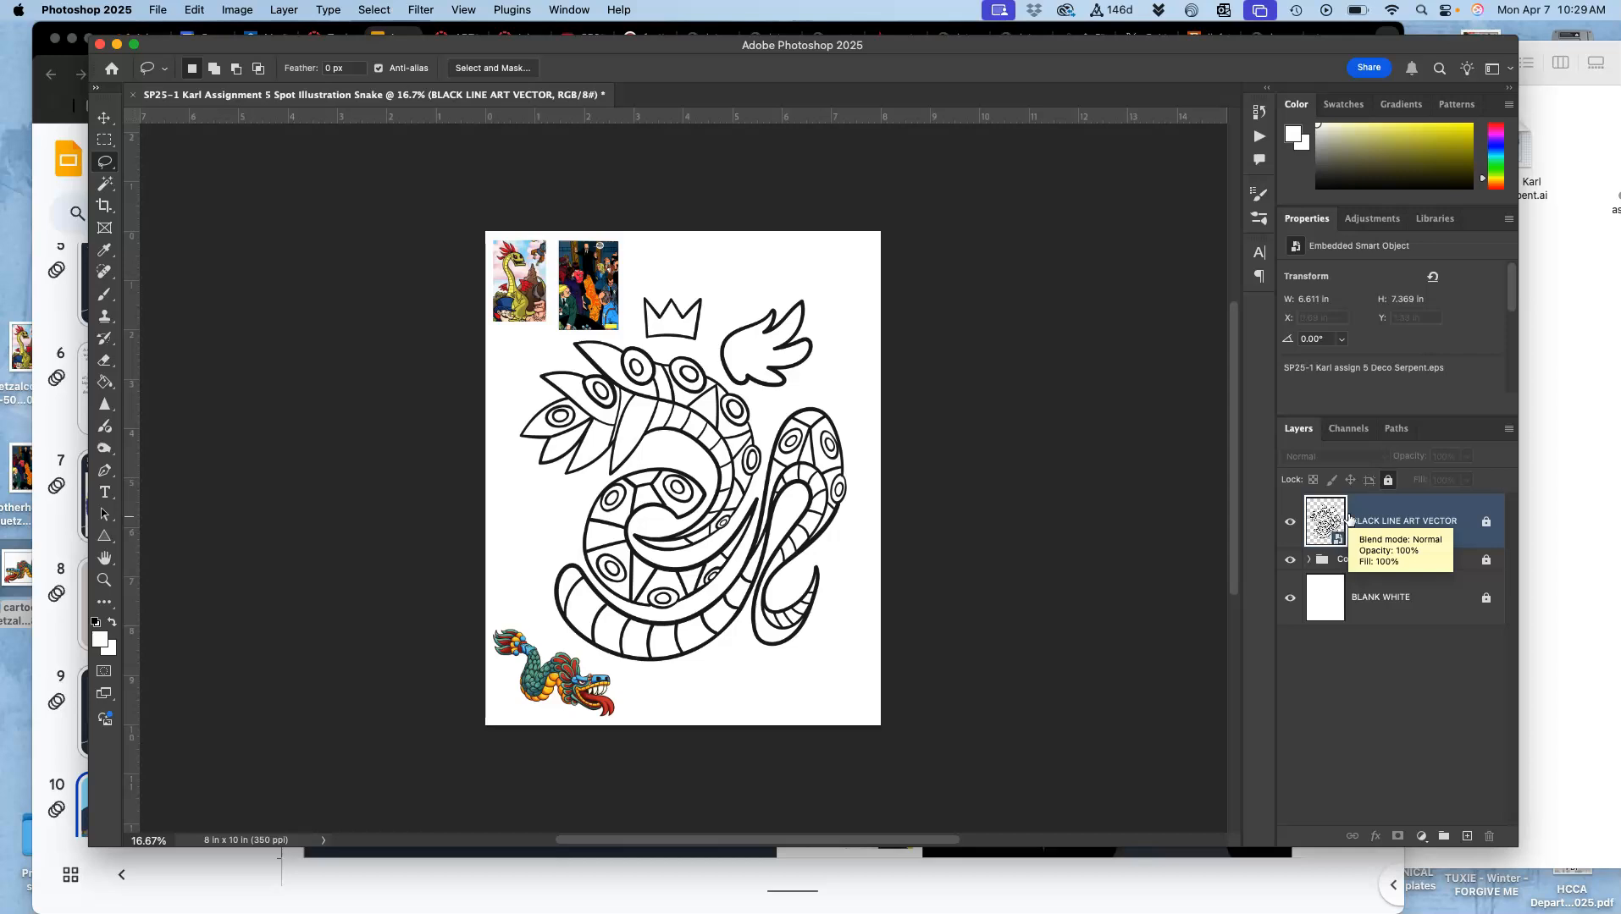
# Add a layer directly above BLANK WHITE, name it FLAT LOCAL COLOR (CHEESE), and give it a yellow color label
pyautogui.click(1290, 561)
pyautogui.click(1290, 560)
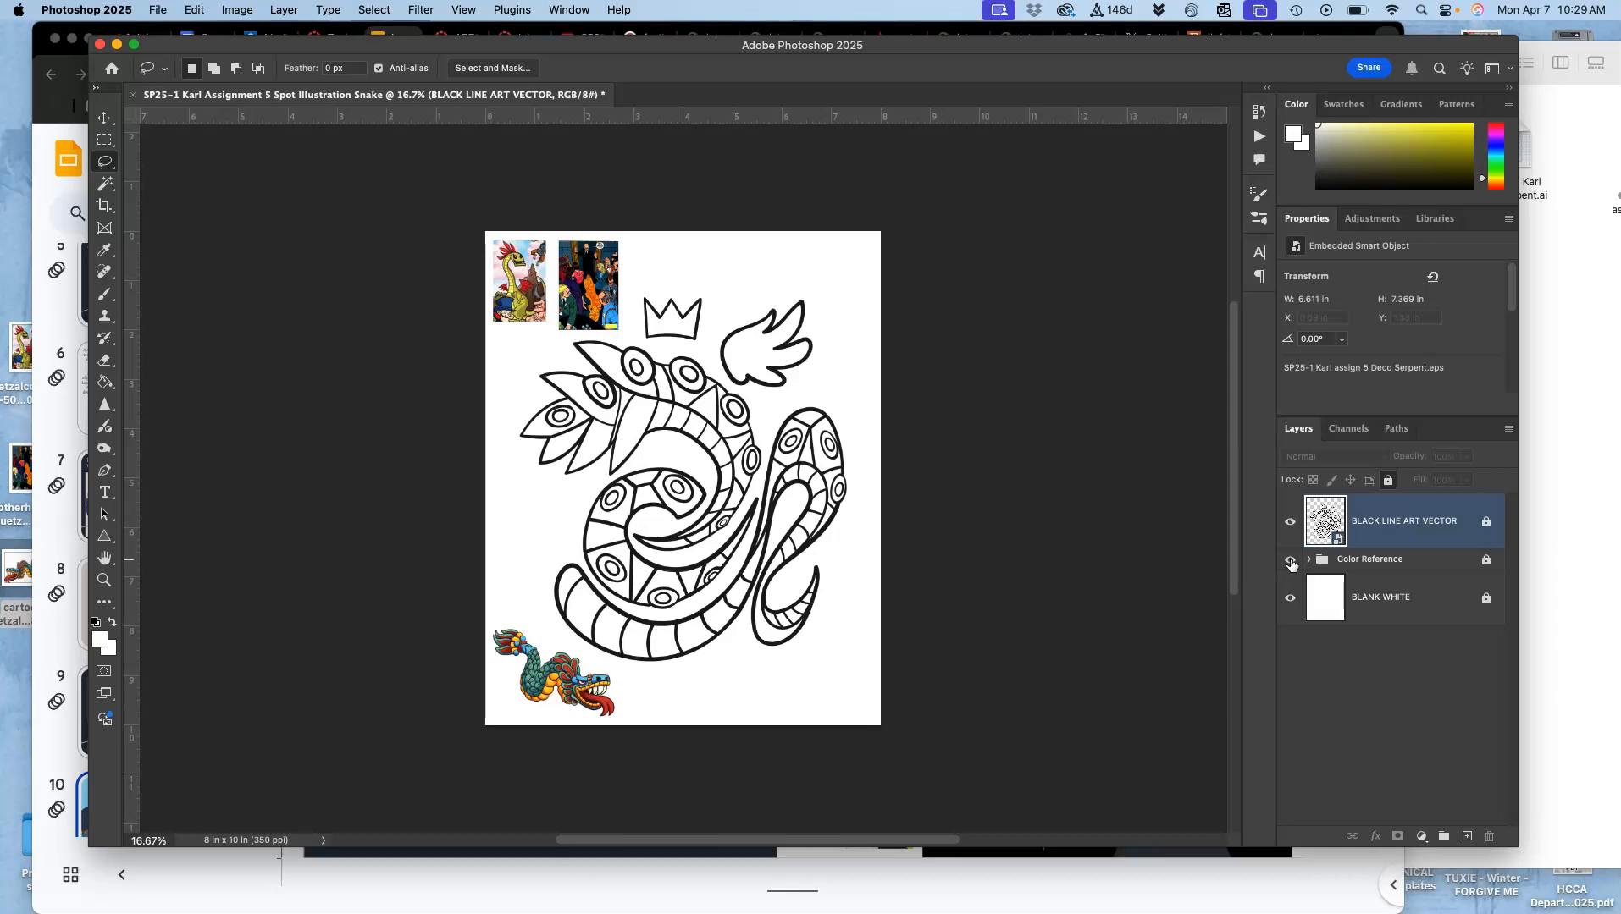
pyautogui.click(1407, 589)
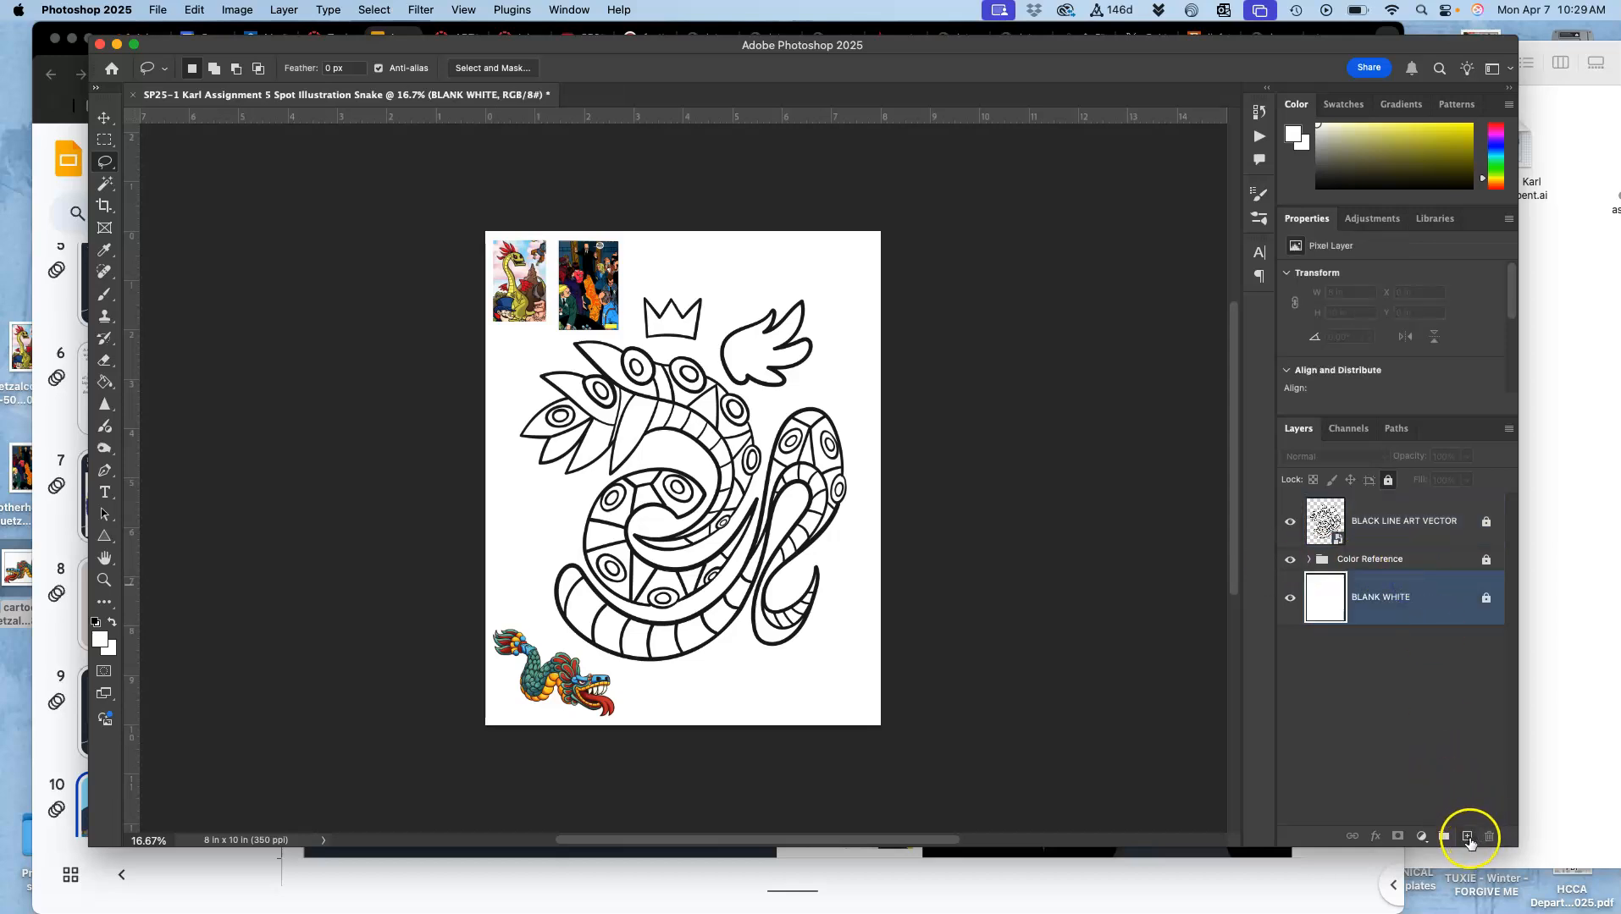
pyautogui.click(1466, 836)
pyautogui.click(1374, 599)
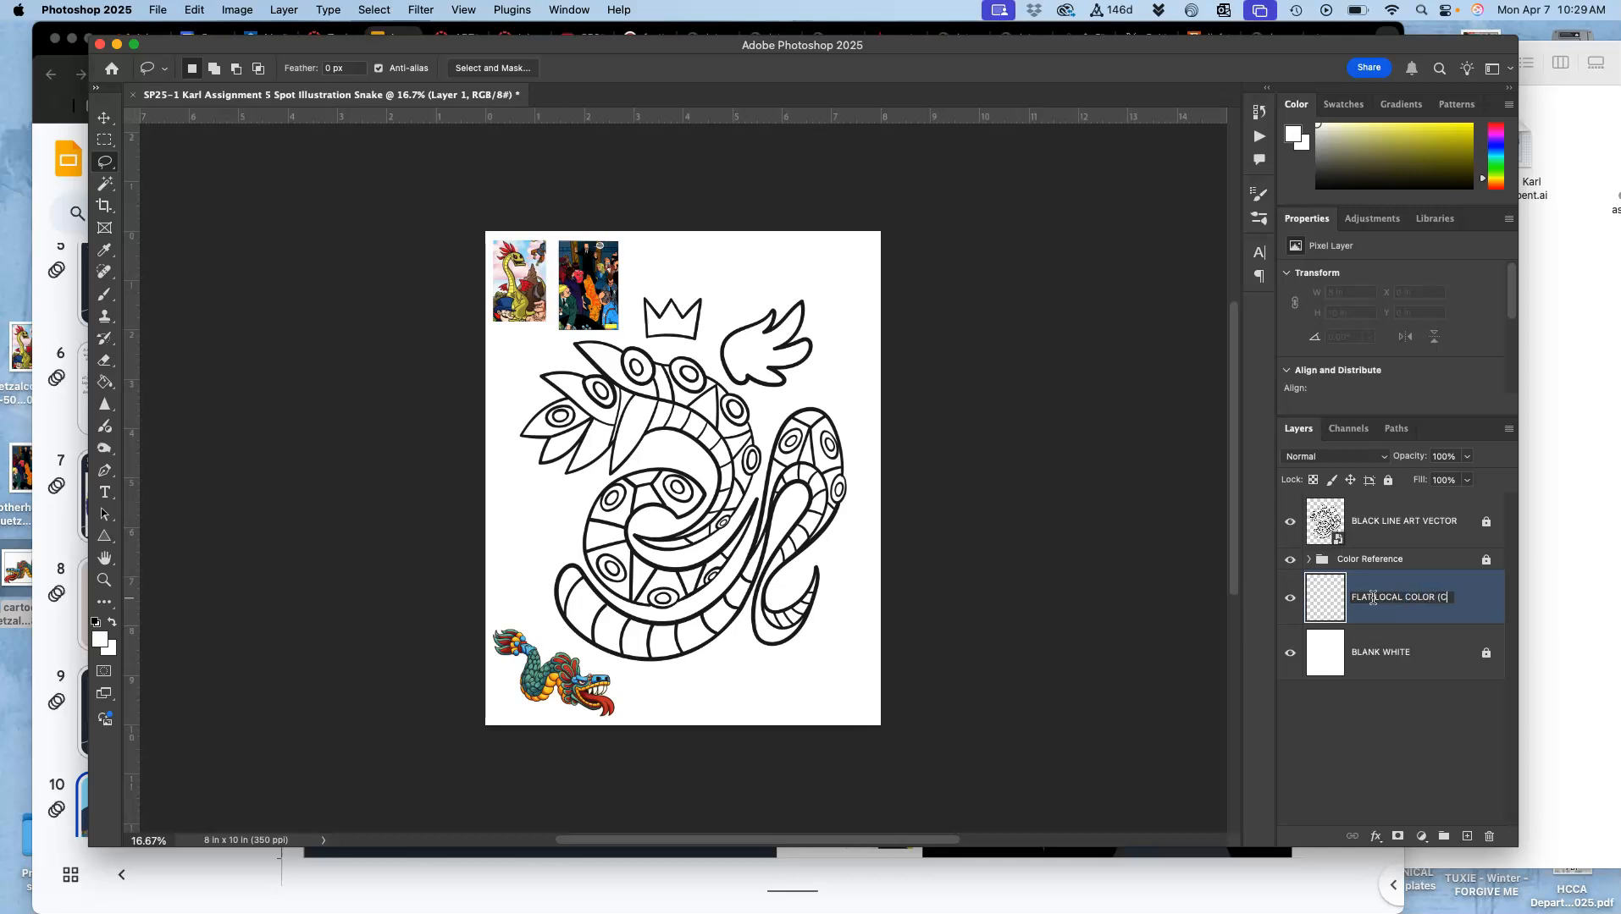
pyautogui.click(1364, 611)
pyautogui.rightClick(1288, 590)
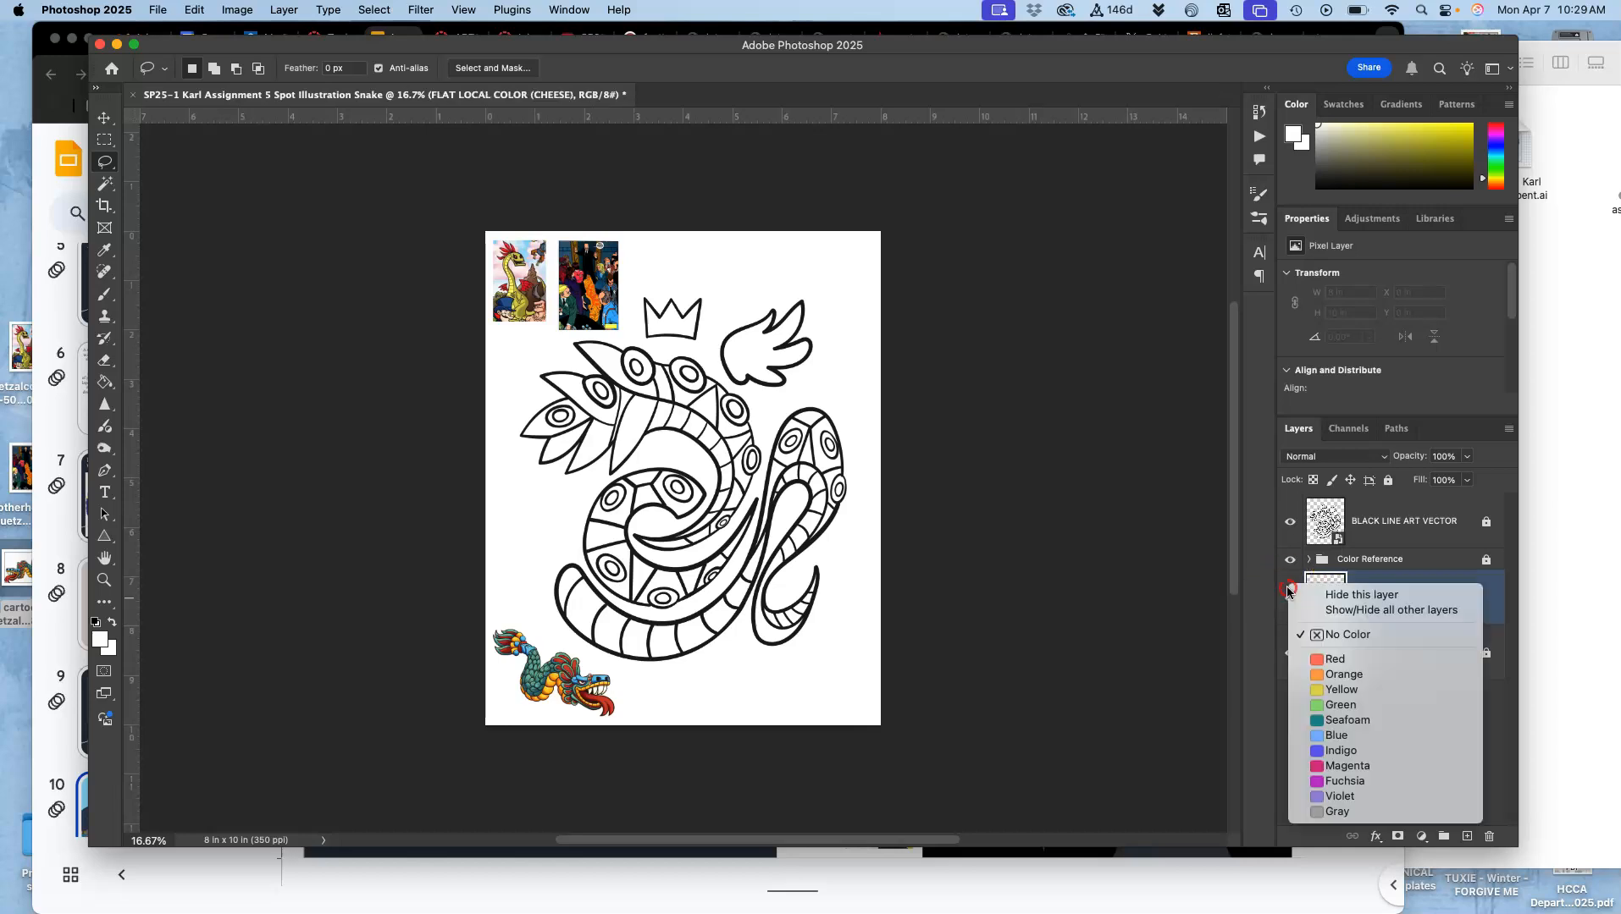
pyautogui.click(1406, 686)
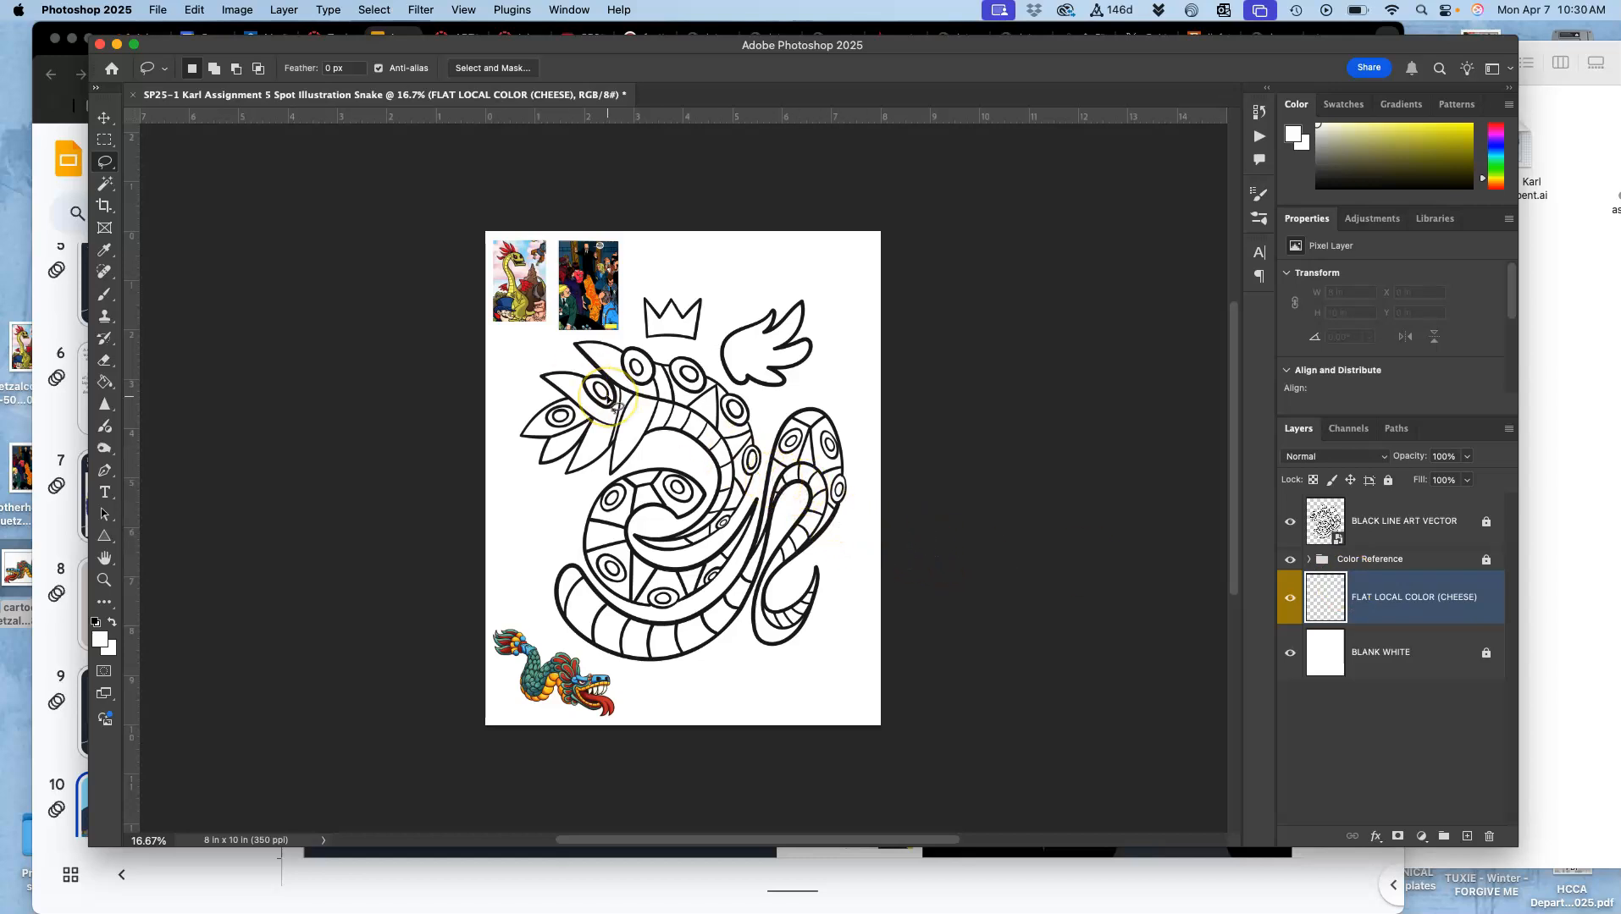
# Activate the Paint Bucket tool with the dragon and comic color references in view
pyautogui.scroll(5, 608, 398)
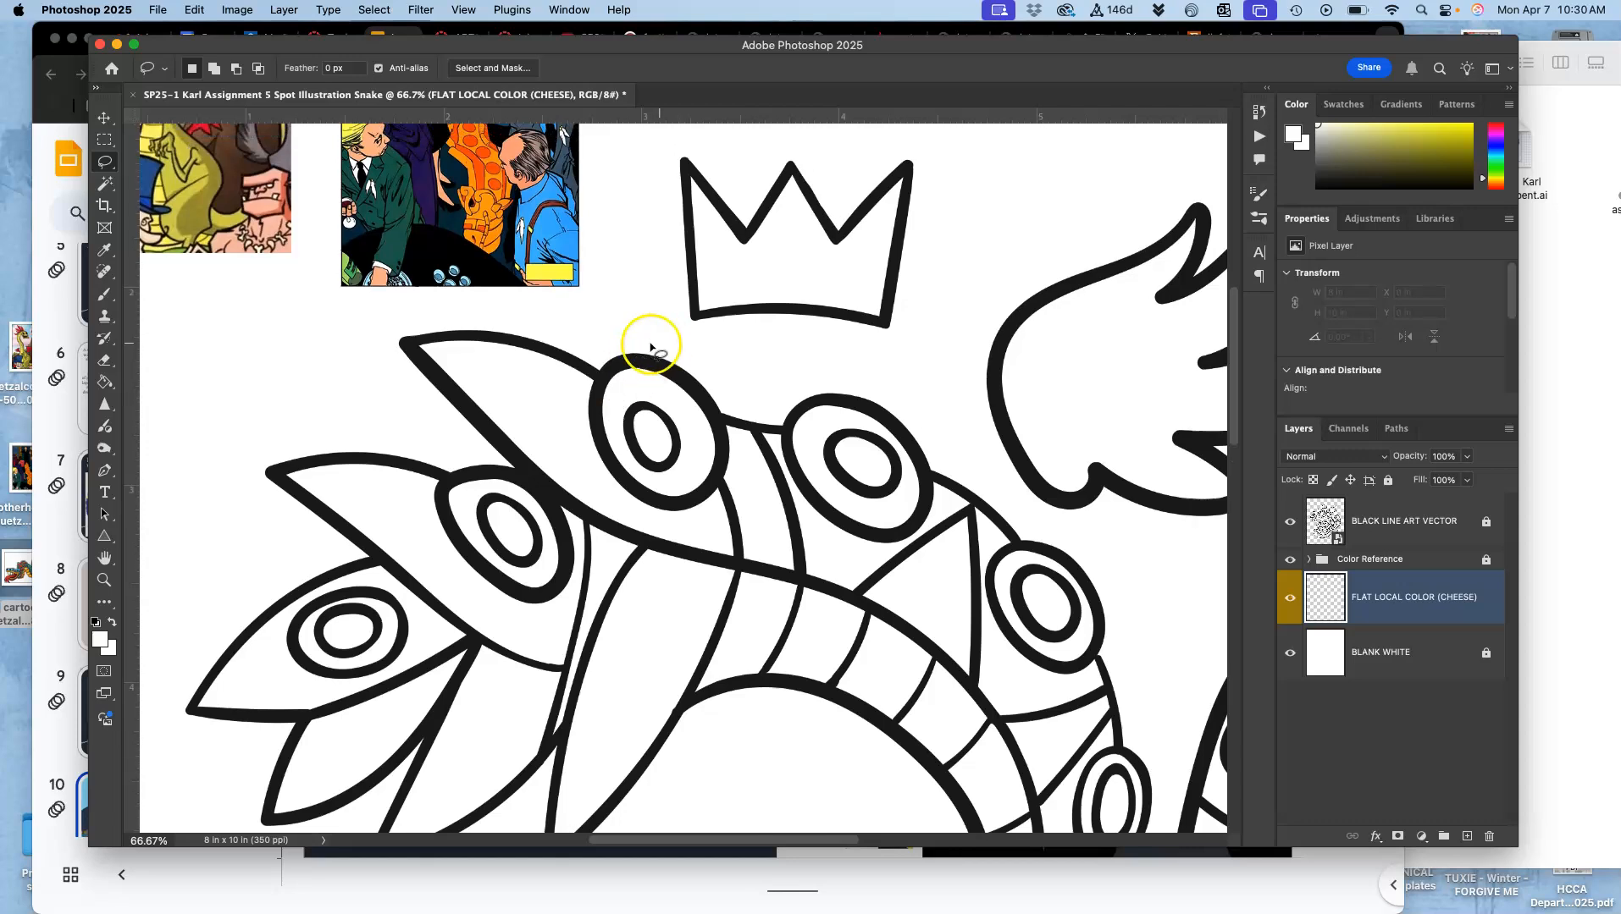
pyautogui.scroll(5, 690, 459)
pyautogui.hscroll(-5, 690, 460)
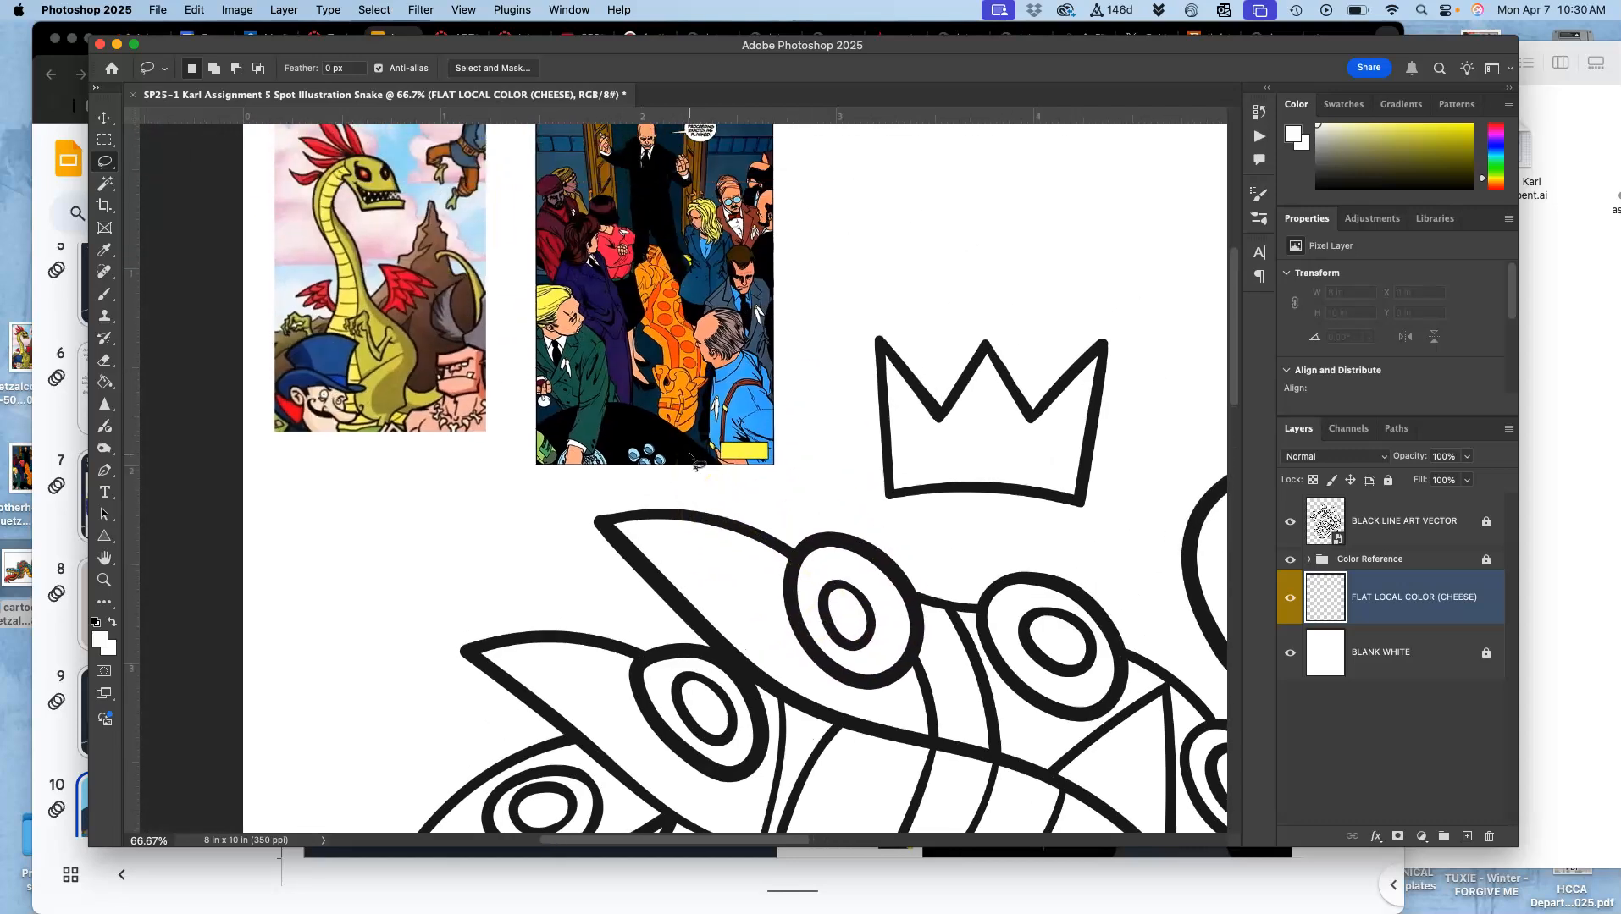
pyautogui.scroll(-2, 690, 460)
pyautogui.hscroll(1, 690, 460)
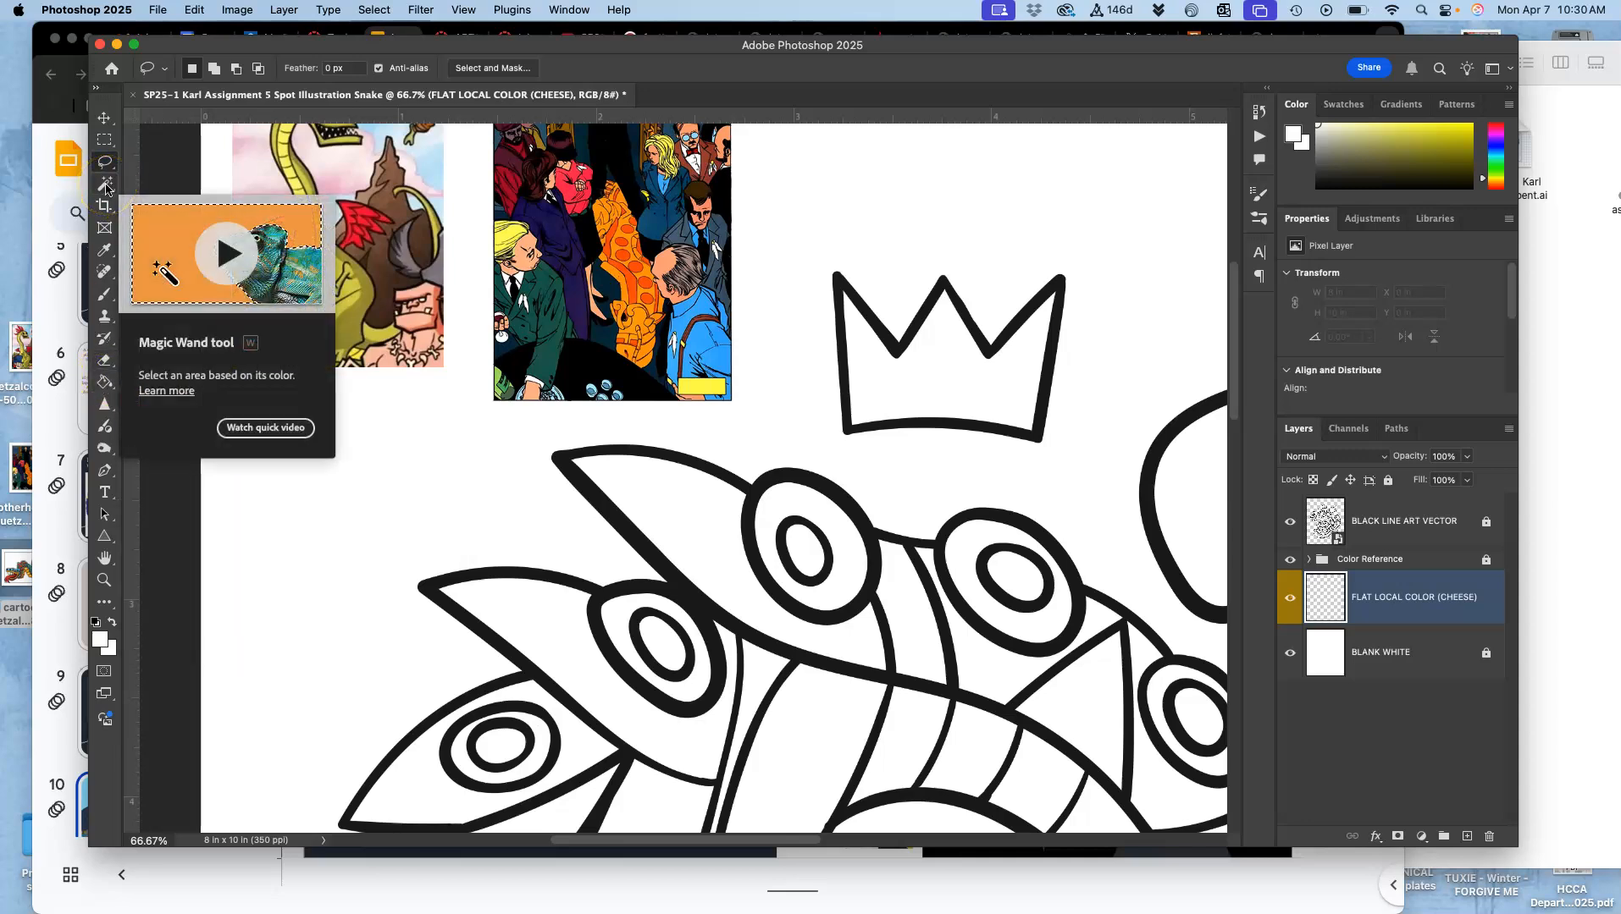
pyautogui.click(105, 382)
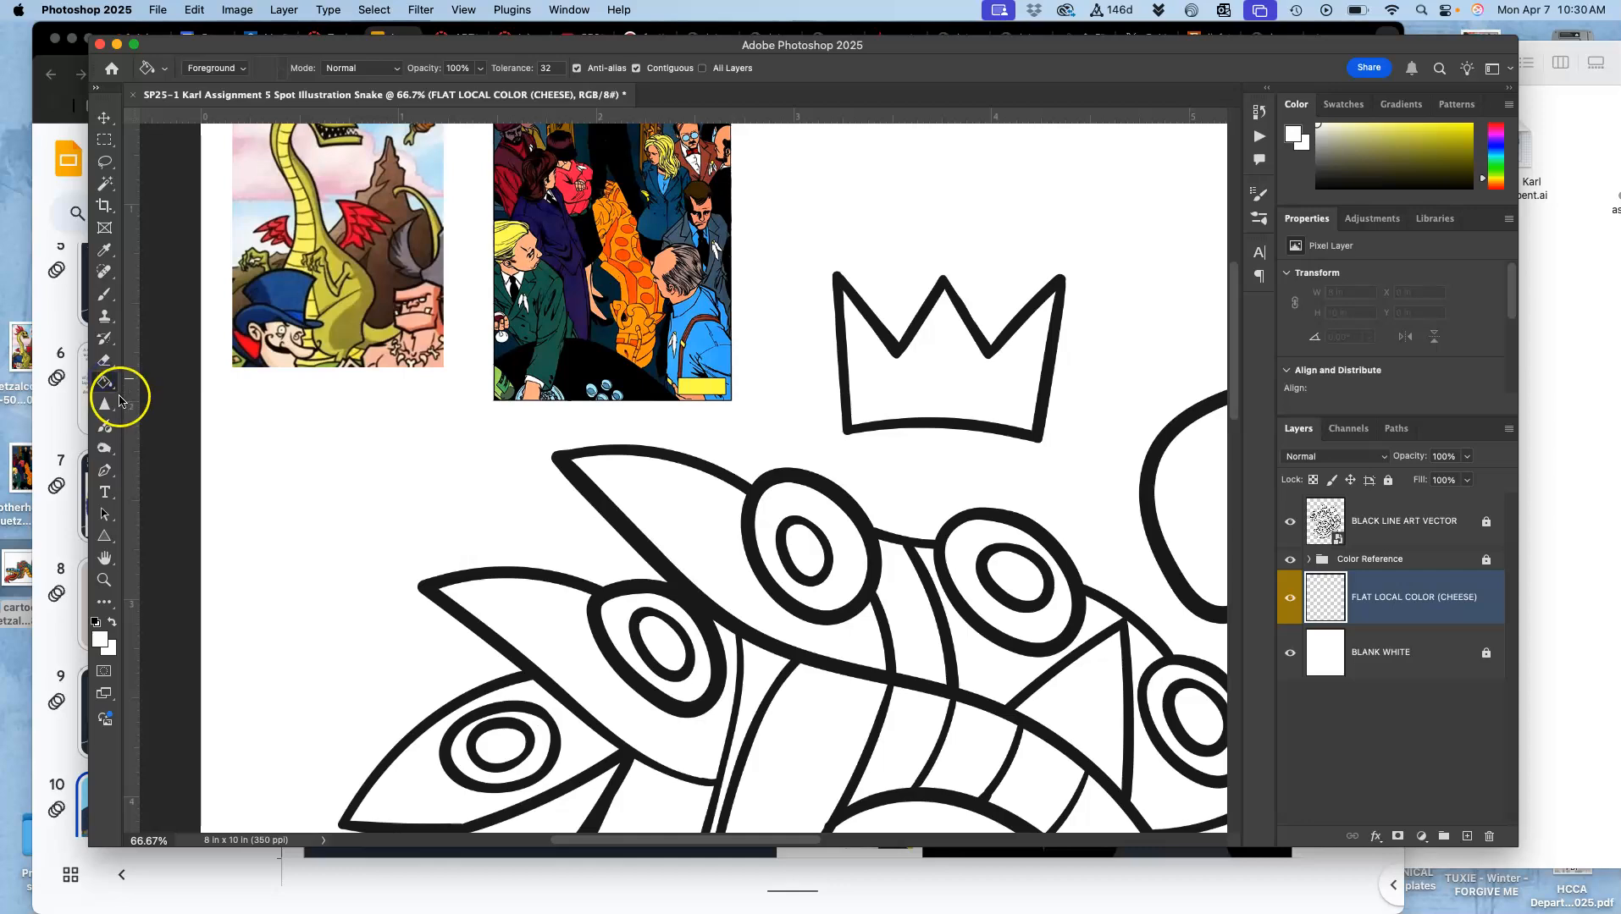
pyautogui.click(105, 386)
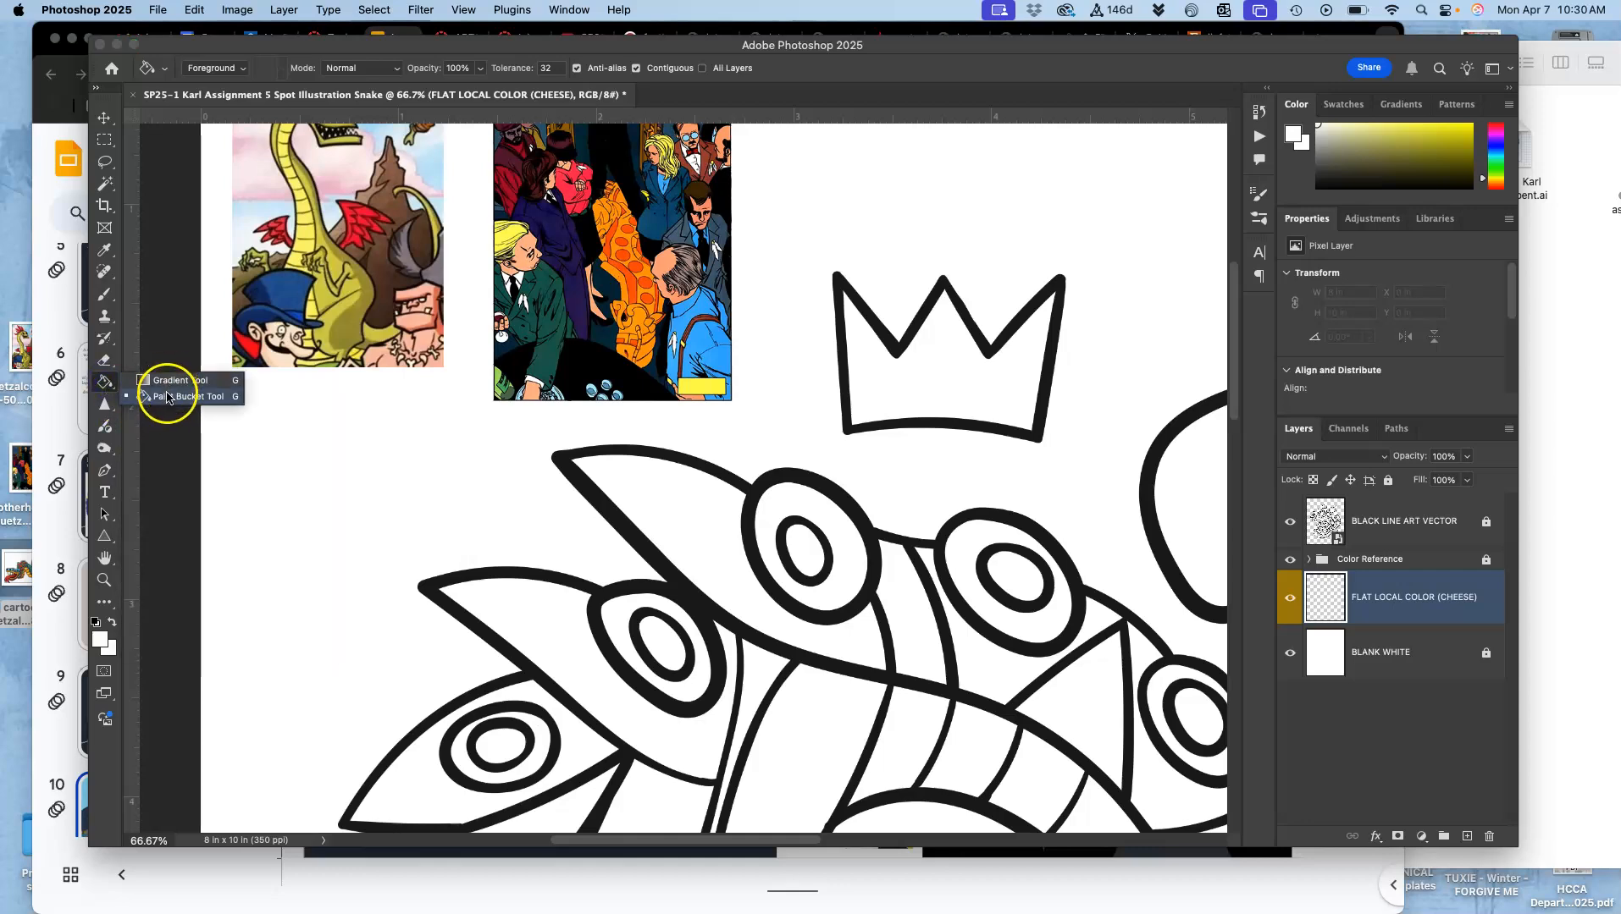
pyautogui.click(106, 387)
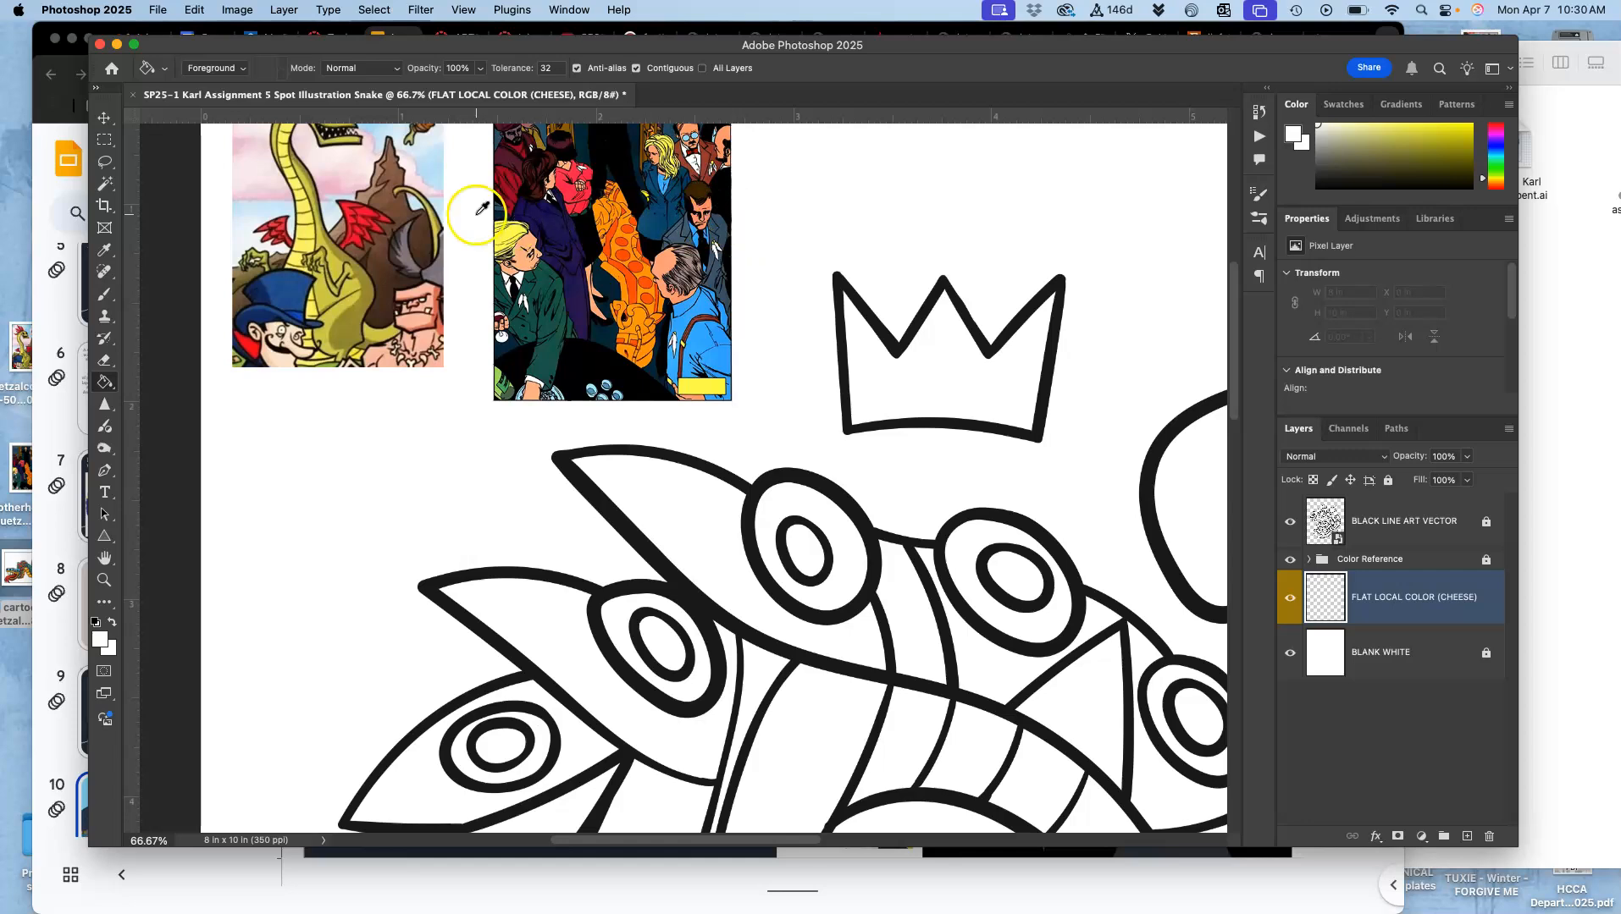
# Sample trial foreground colors from the comic cover and dragon references, and restore the default foreground and background colors
pyautogui.click(512, 227)
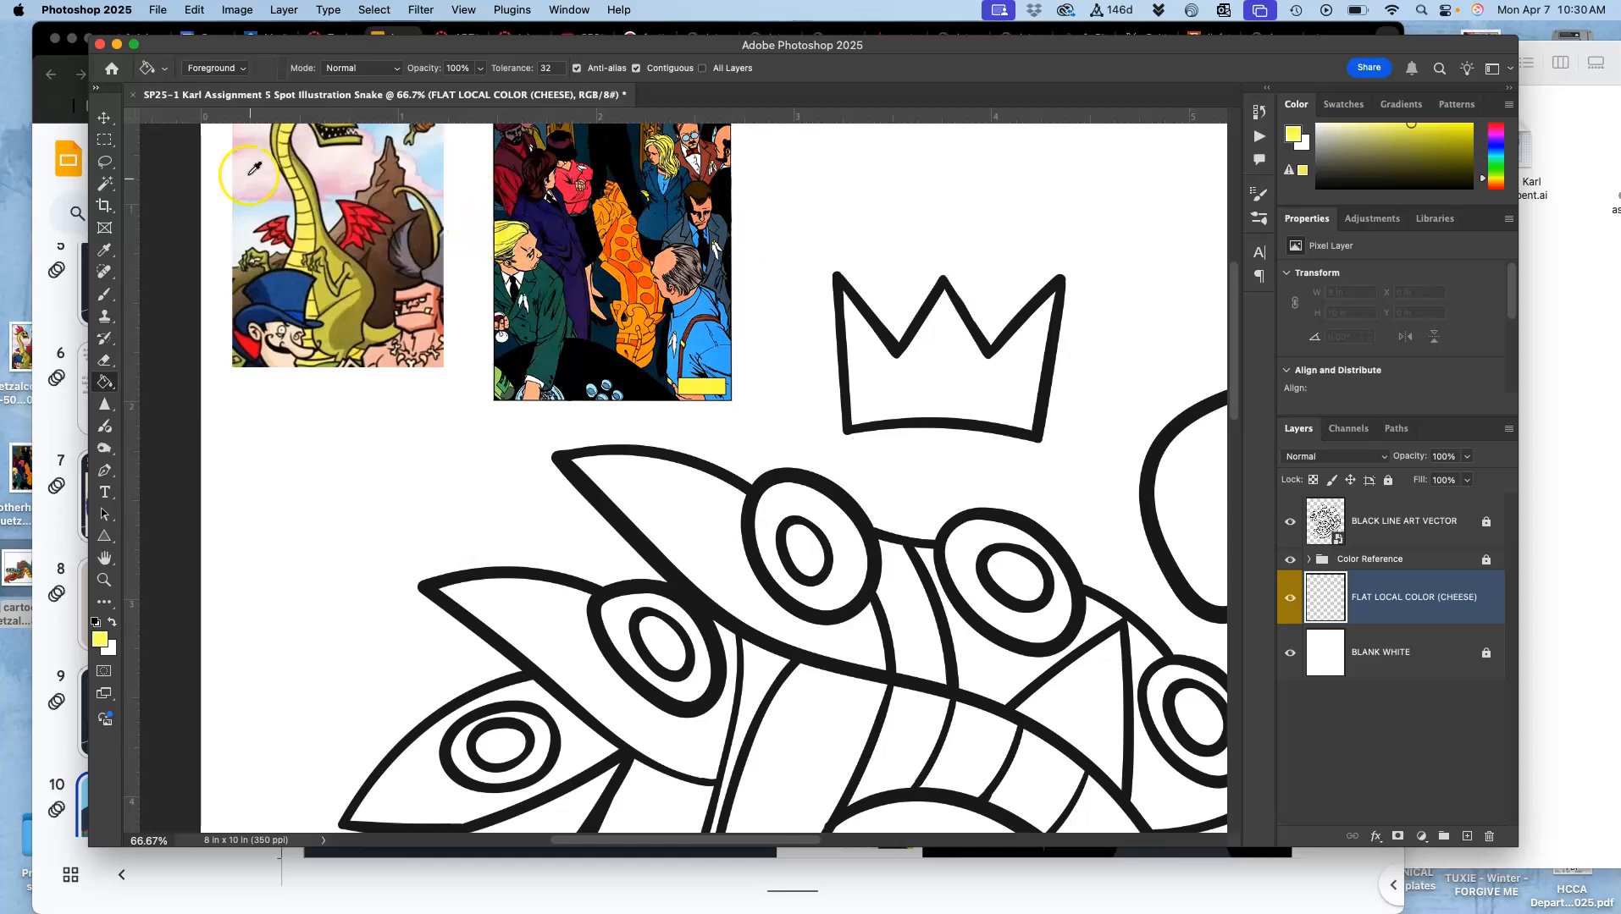
pyautogui.click(308, 200)
pyautogui.click(348, 322)
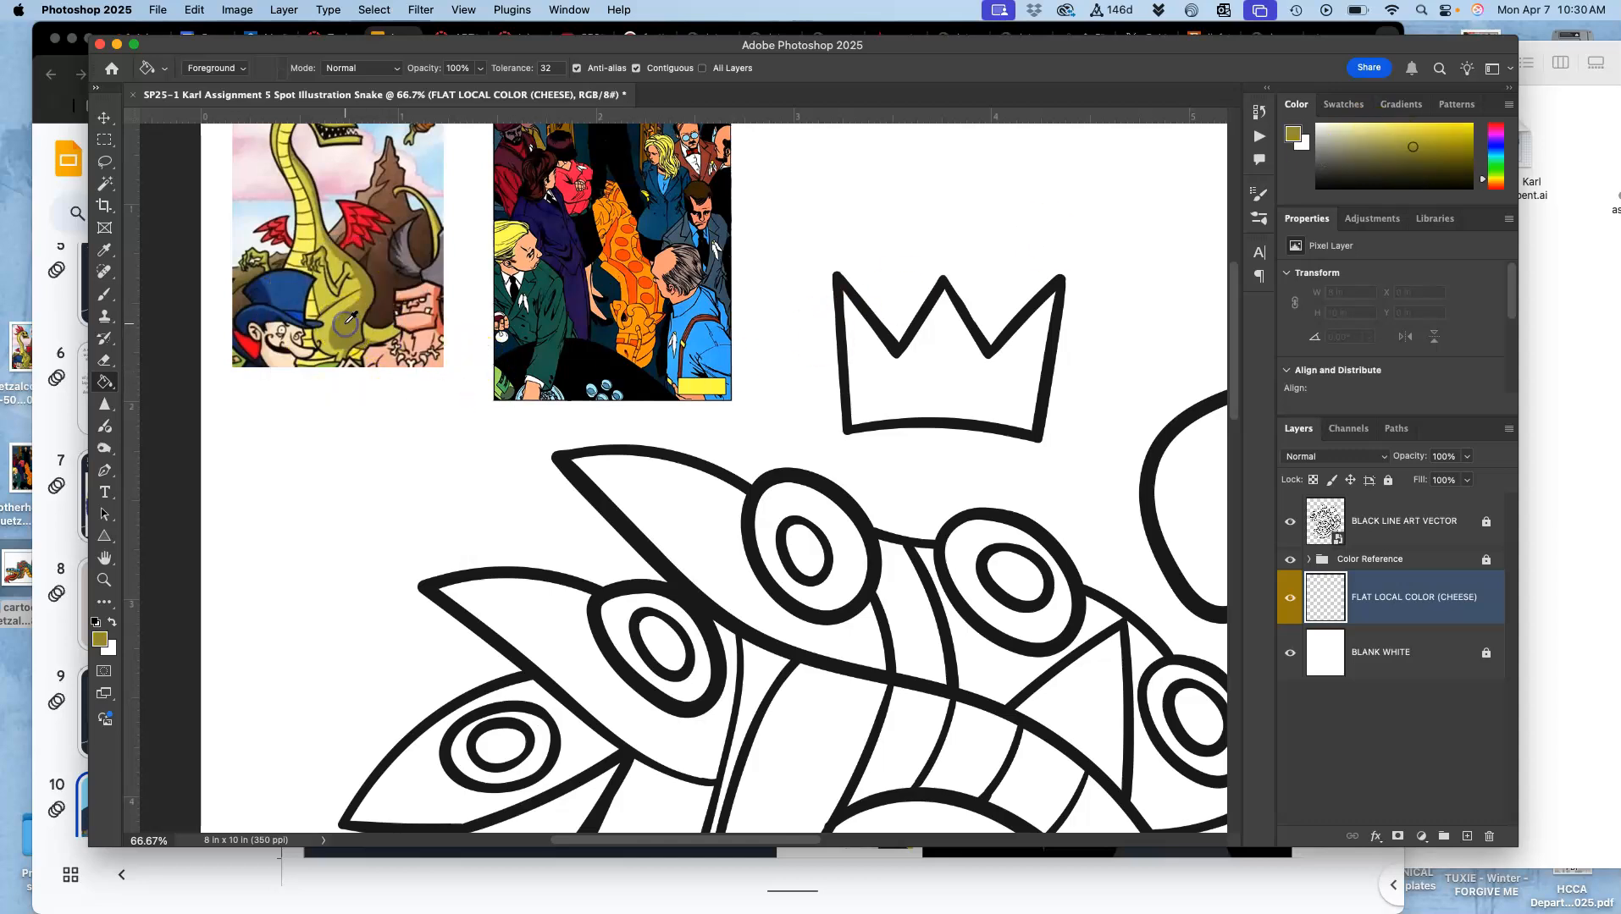
pyautogui.click(309, 306)
pyautogui.click(392, 360)
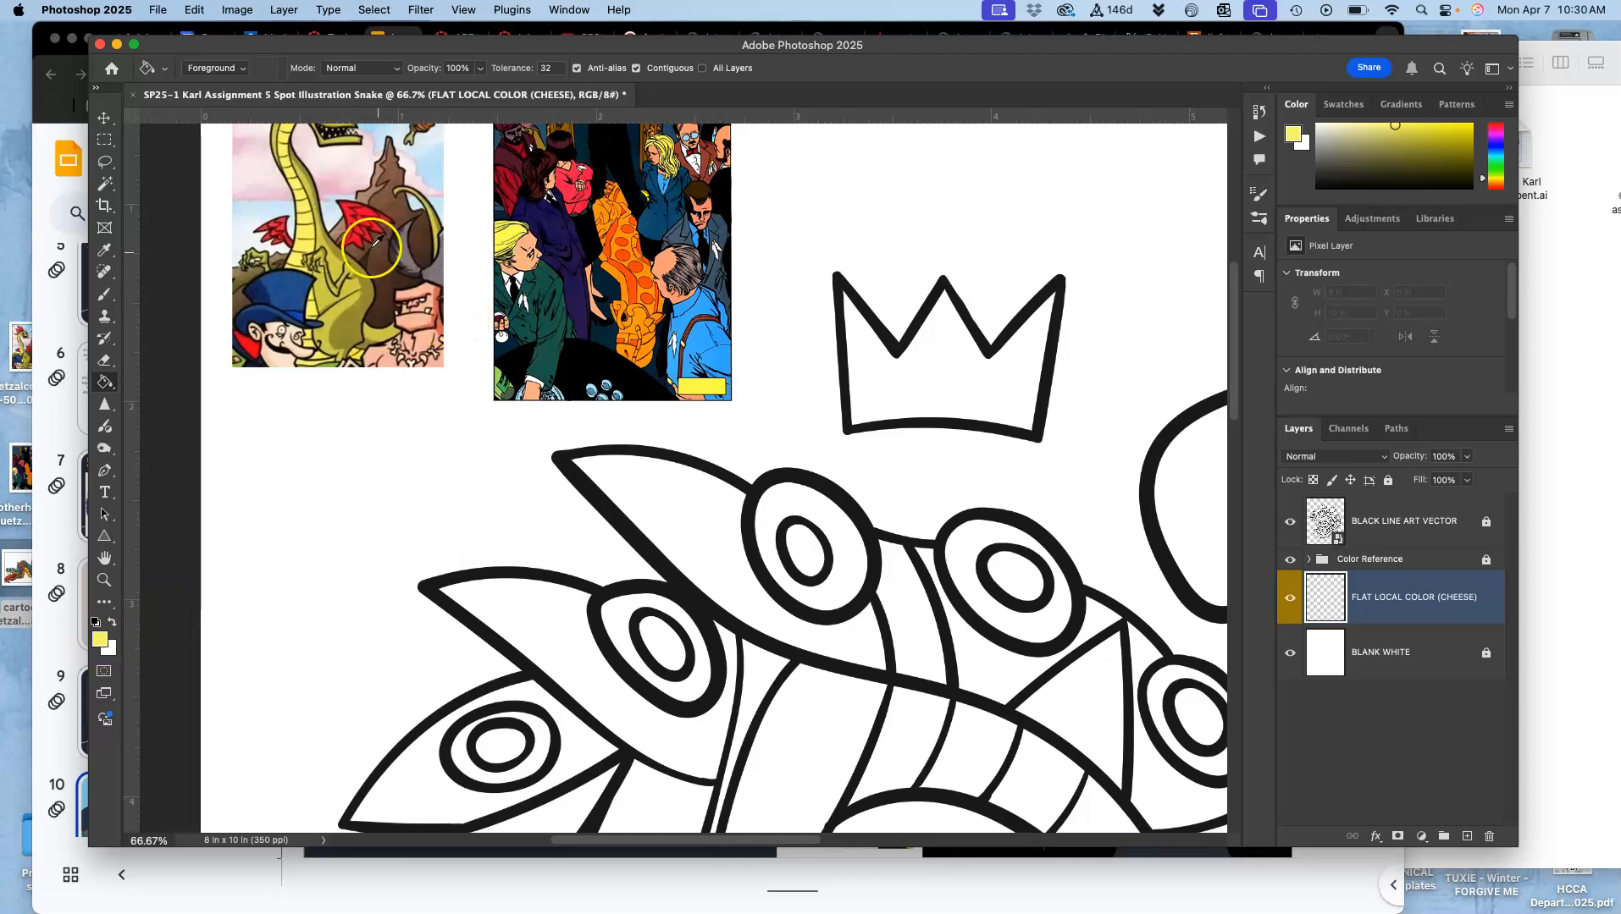
pyautogui.click(112, 626)
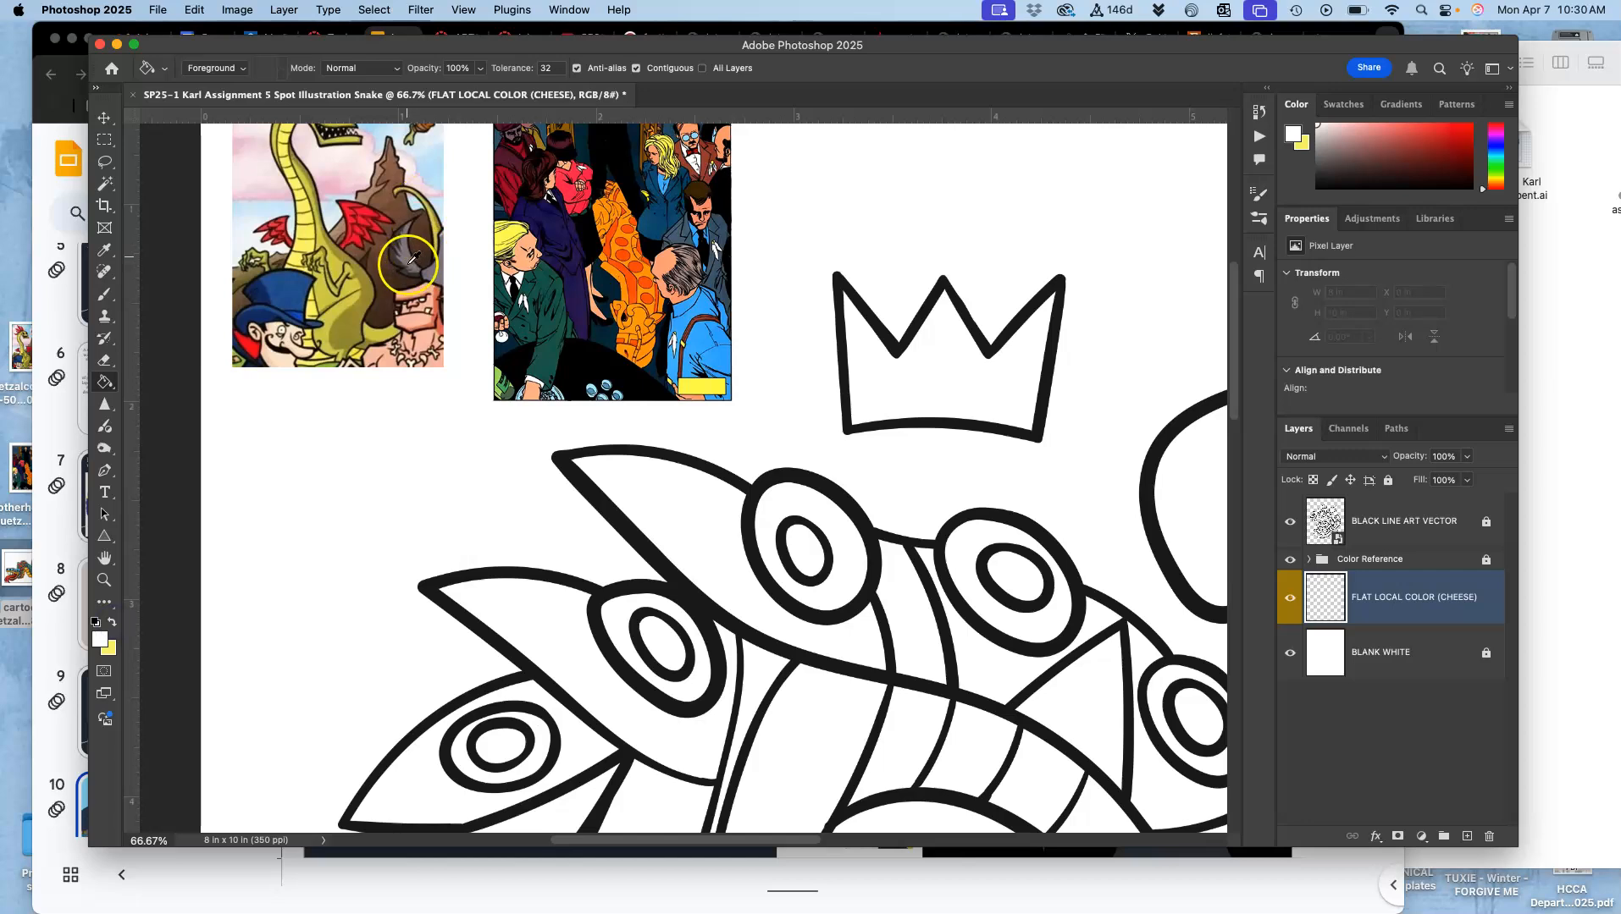
pyautogui.keyDown('alt'); pyautogui.click(421, 289); pyautogui.keyUp('alt')
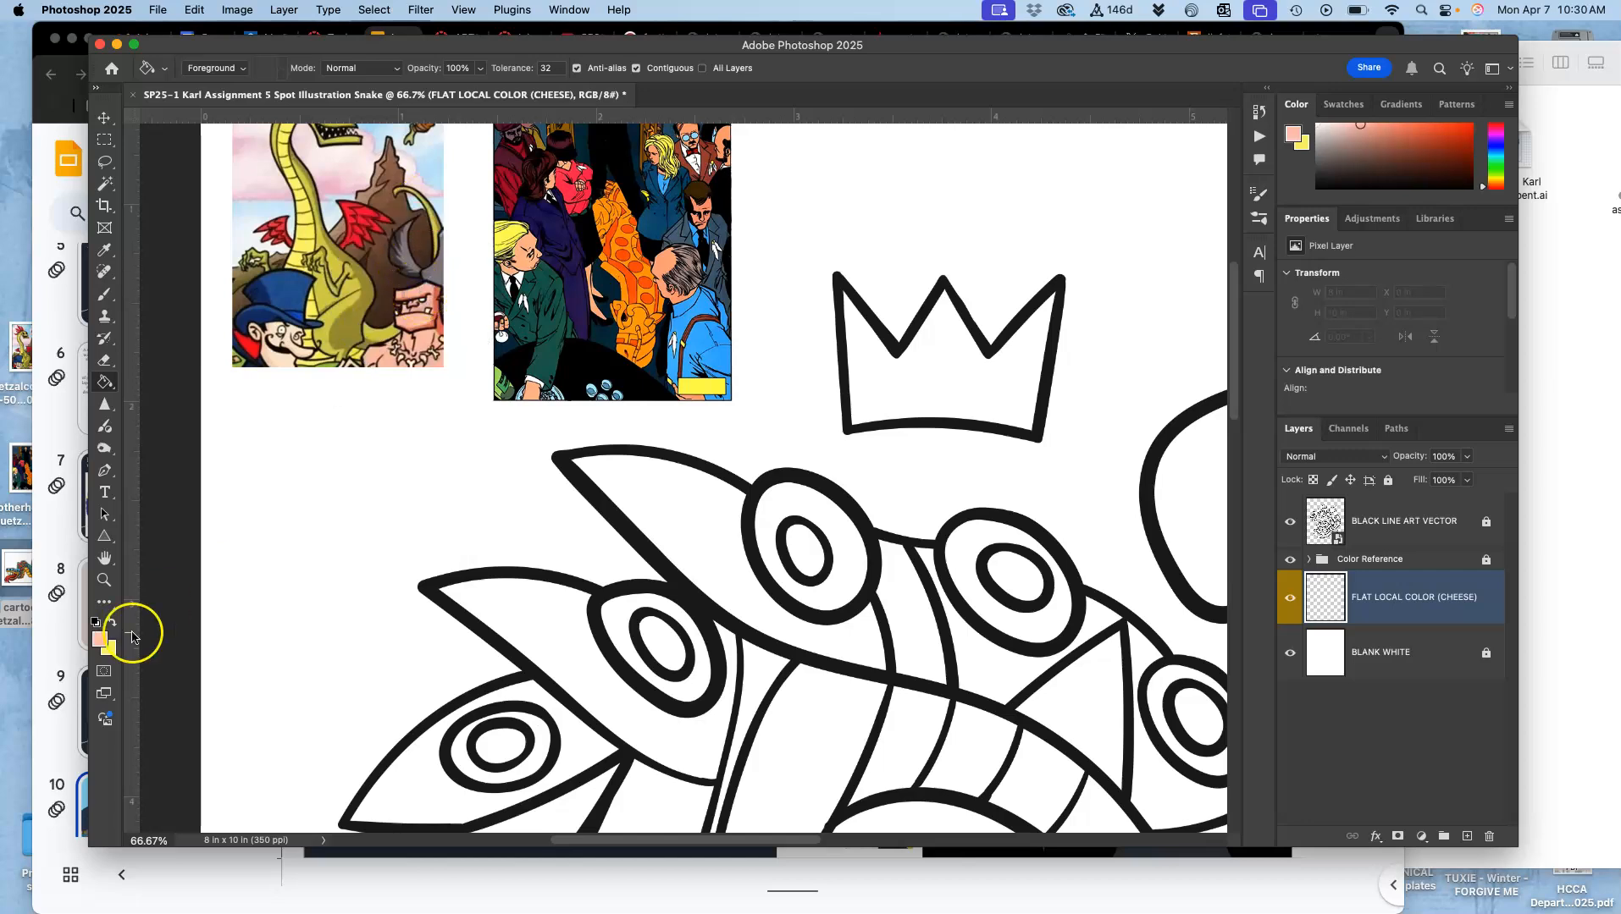
pyautogui.click(95, 623)
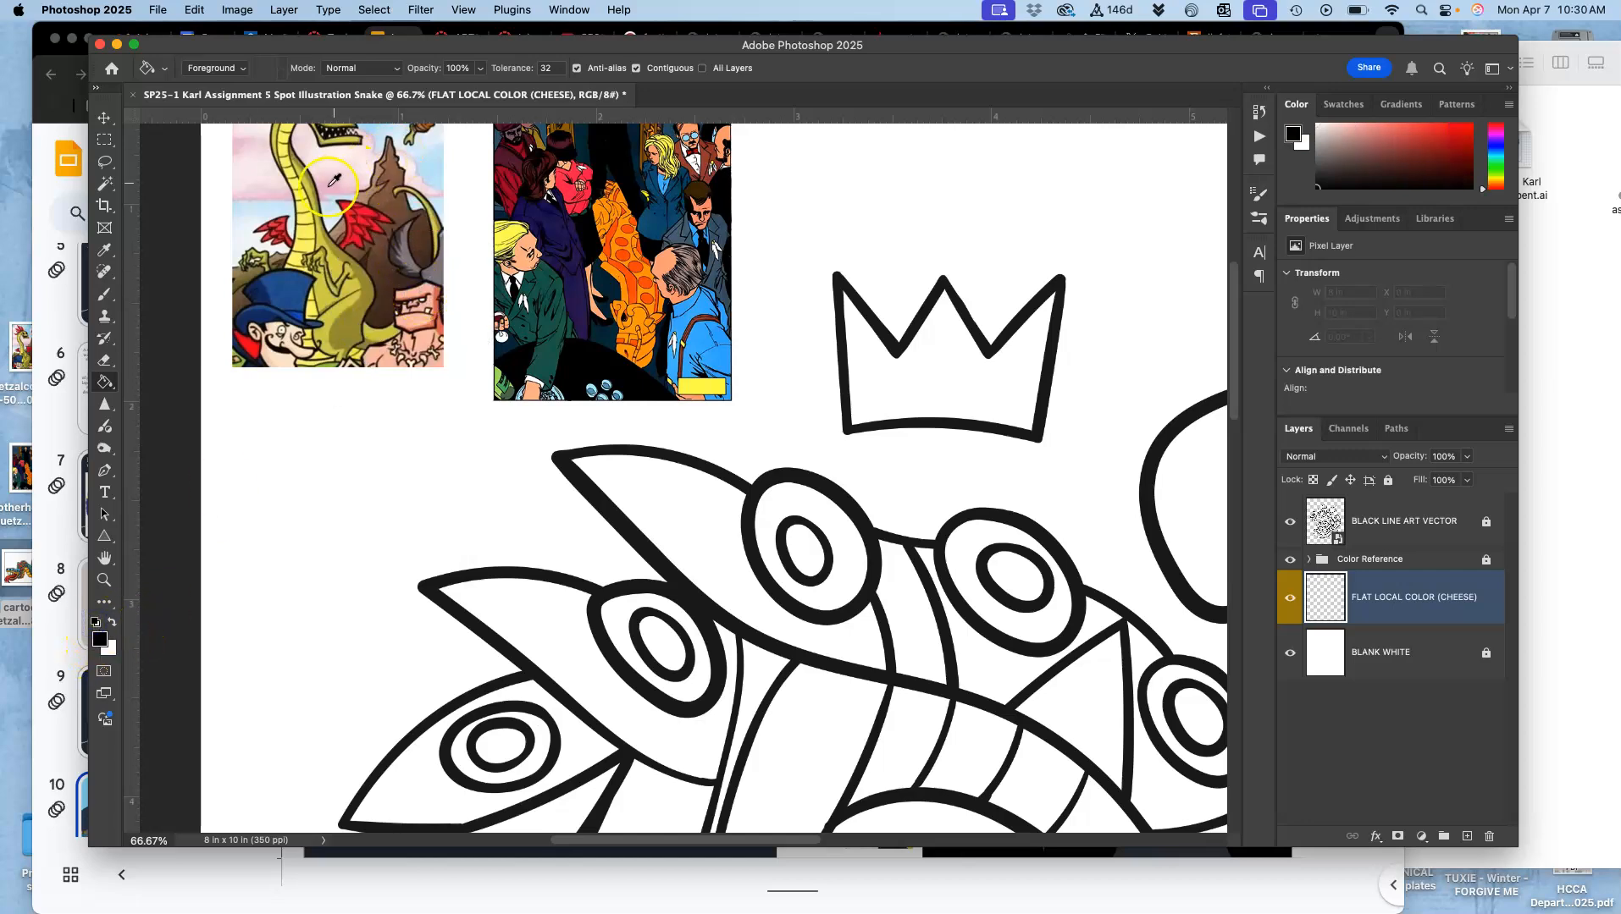
# Sample a light yellow from the first dragon reference as the foreground color
pyautogui.keyDown('alt'); pyautogui.click(307, 216); pyautogui.keyUp('alt')
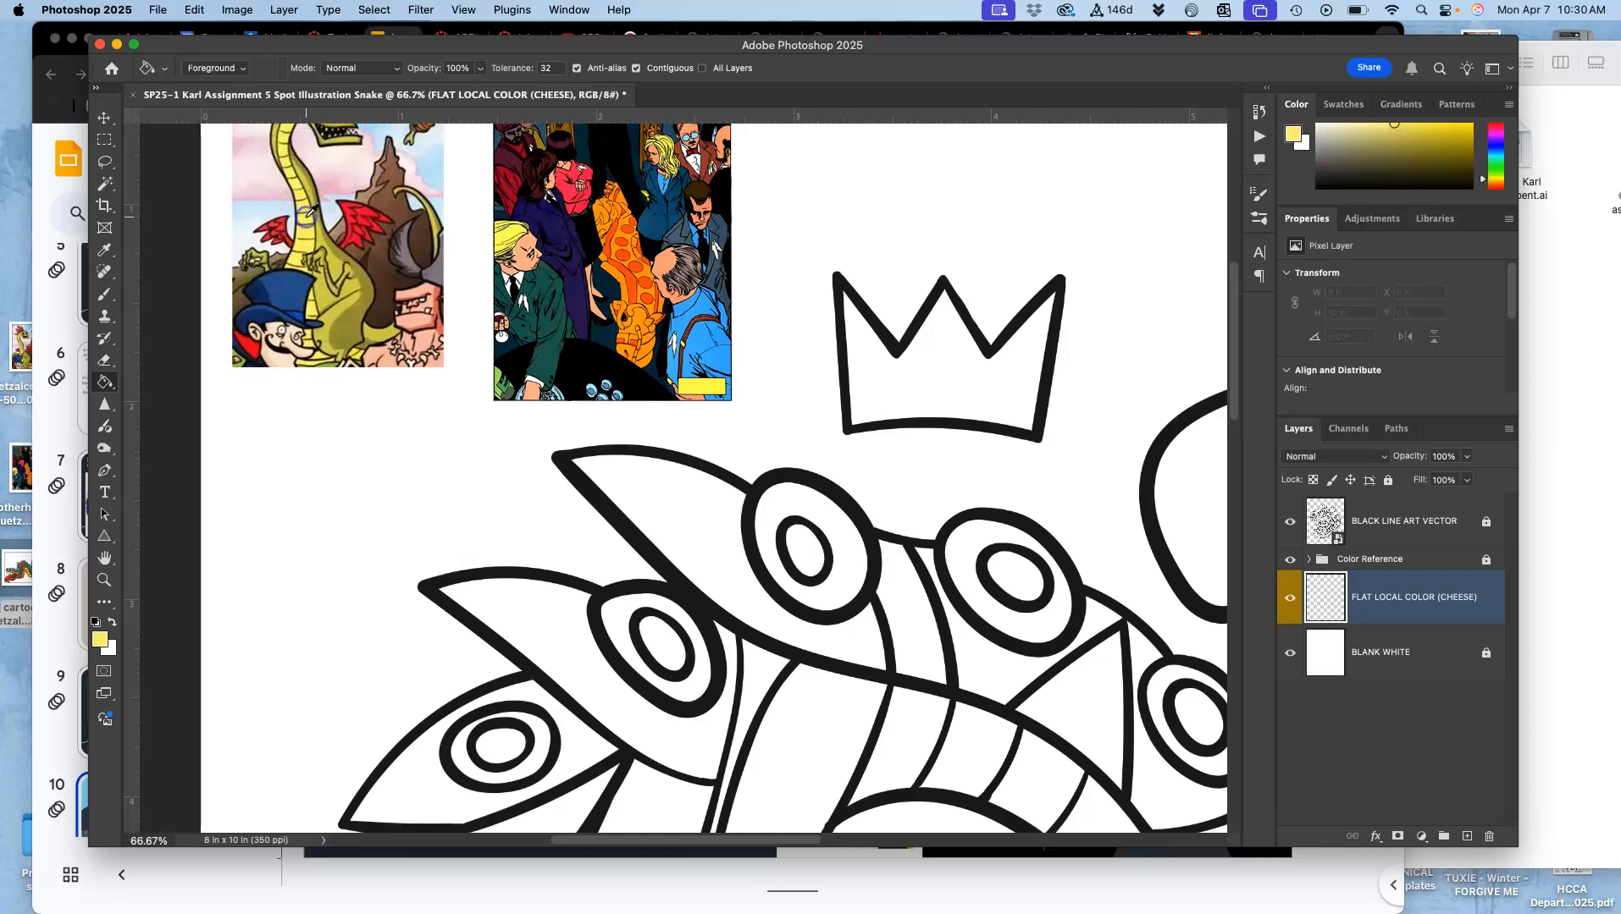
pyautogui.scroll(-15, 633, 465)
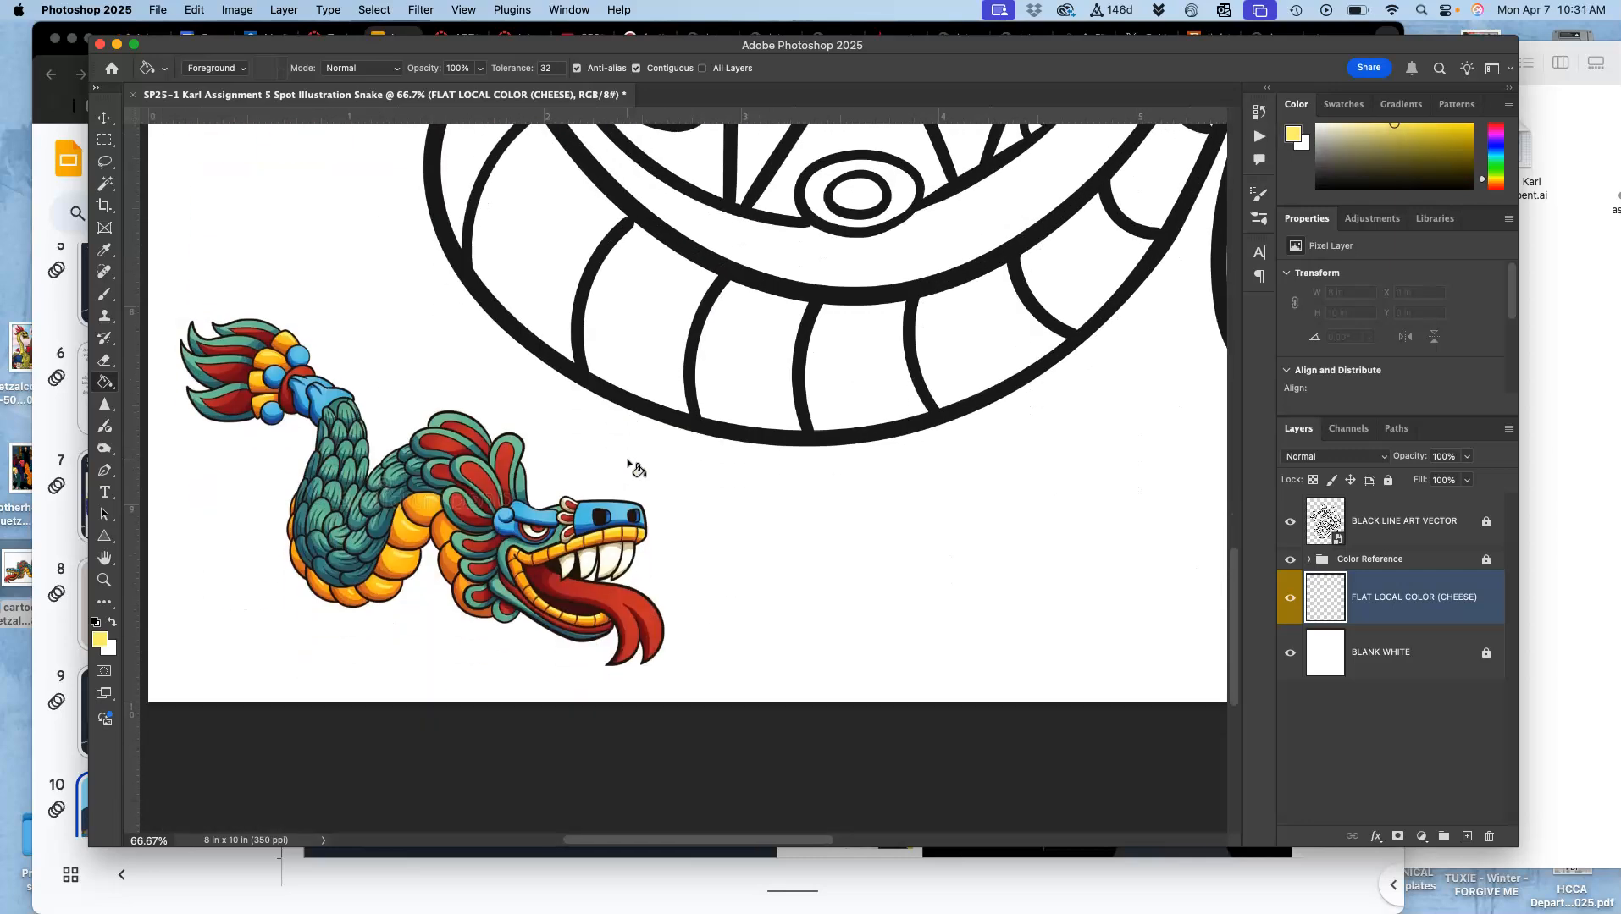
pyautogui.keyDown('alt'); pyautogui.click(434, 495); pyautogui.keyUp('alt')
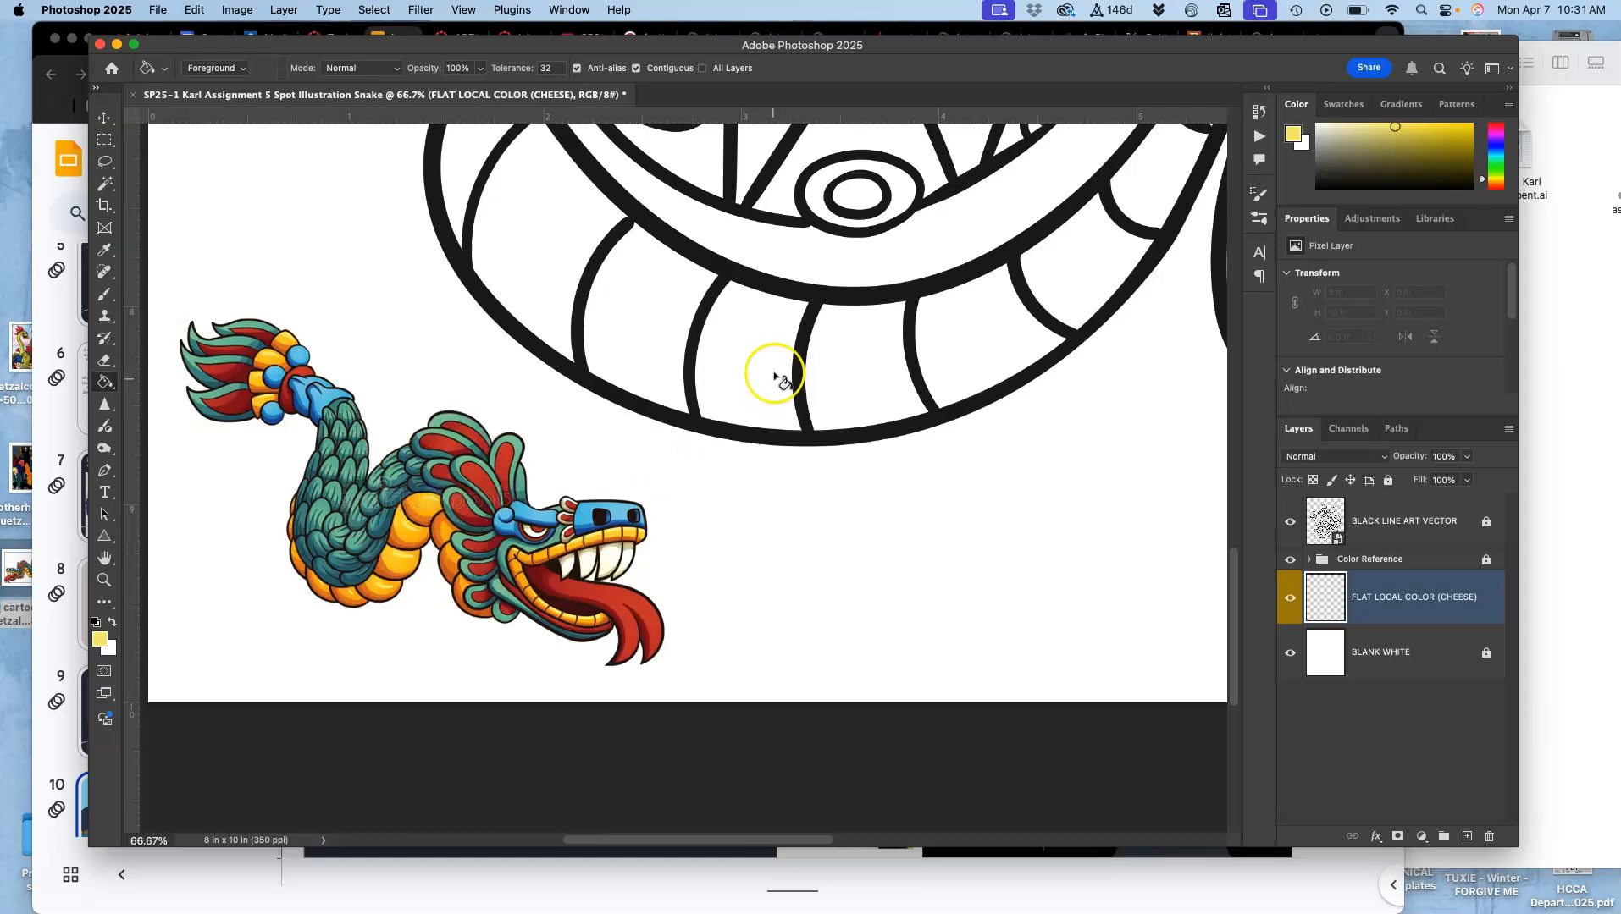
# Try filling the area inside the serpent's upper curve with yellow on the FLAT LOCAL COLOR (CHEESE) layer, and undo the fill
pyautogui.scroll(10, 774, 372)
pyautogui.scroll(1, 781, 381)
pyautogui.hscroll(1, 781, 381)
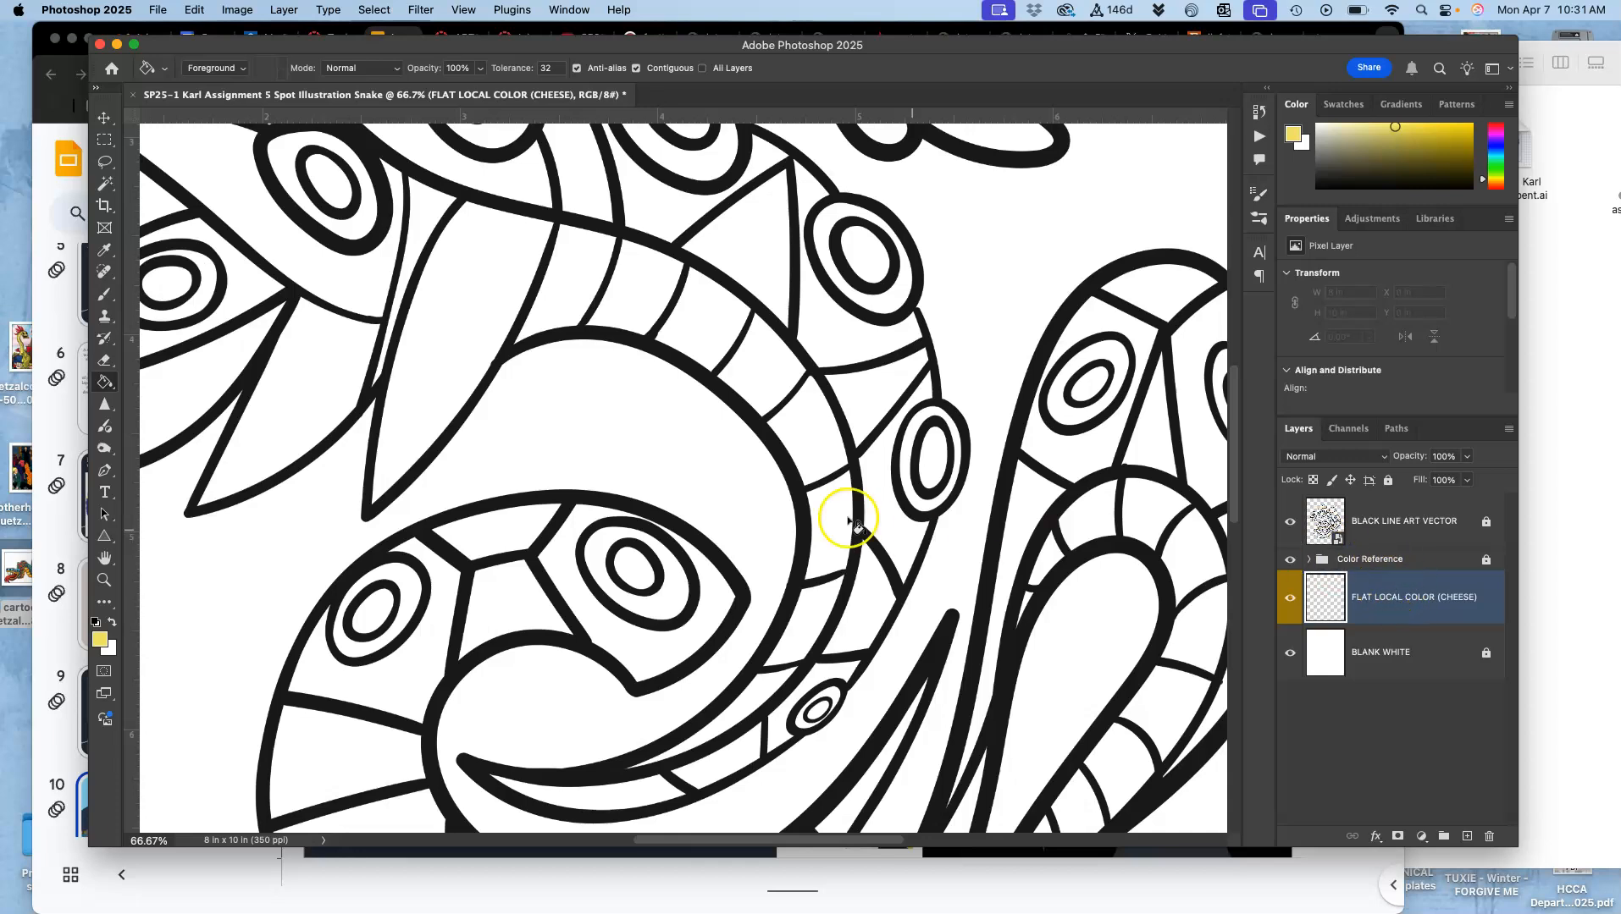
pyautogui.click(719, 489)
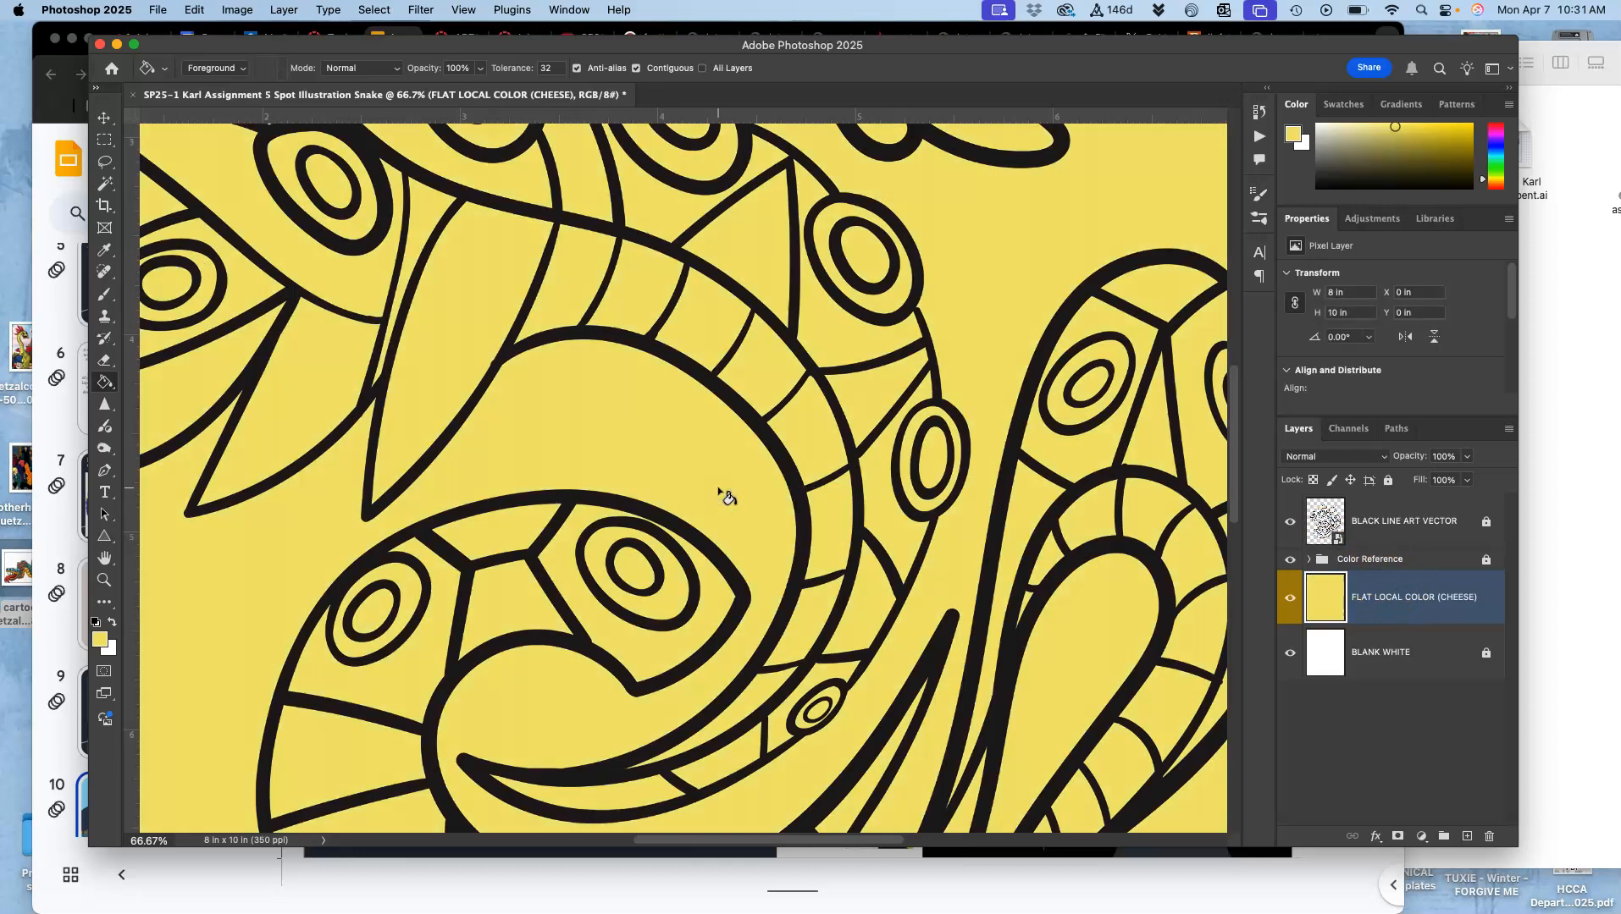
pyautogui.press('super+minus')
pyautogui.press('super+minus')
pyautogui.press('super+minus')
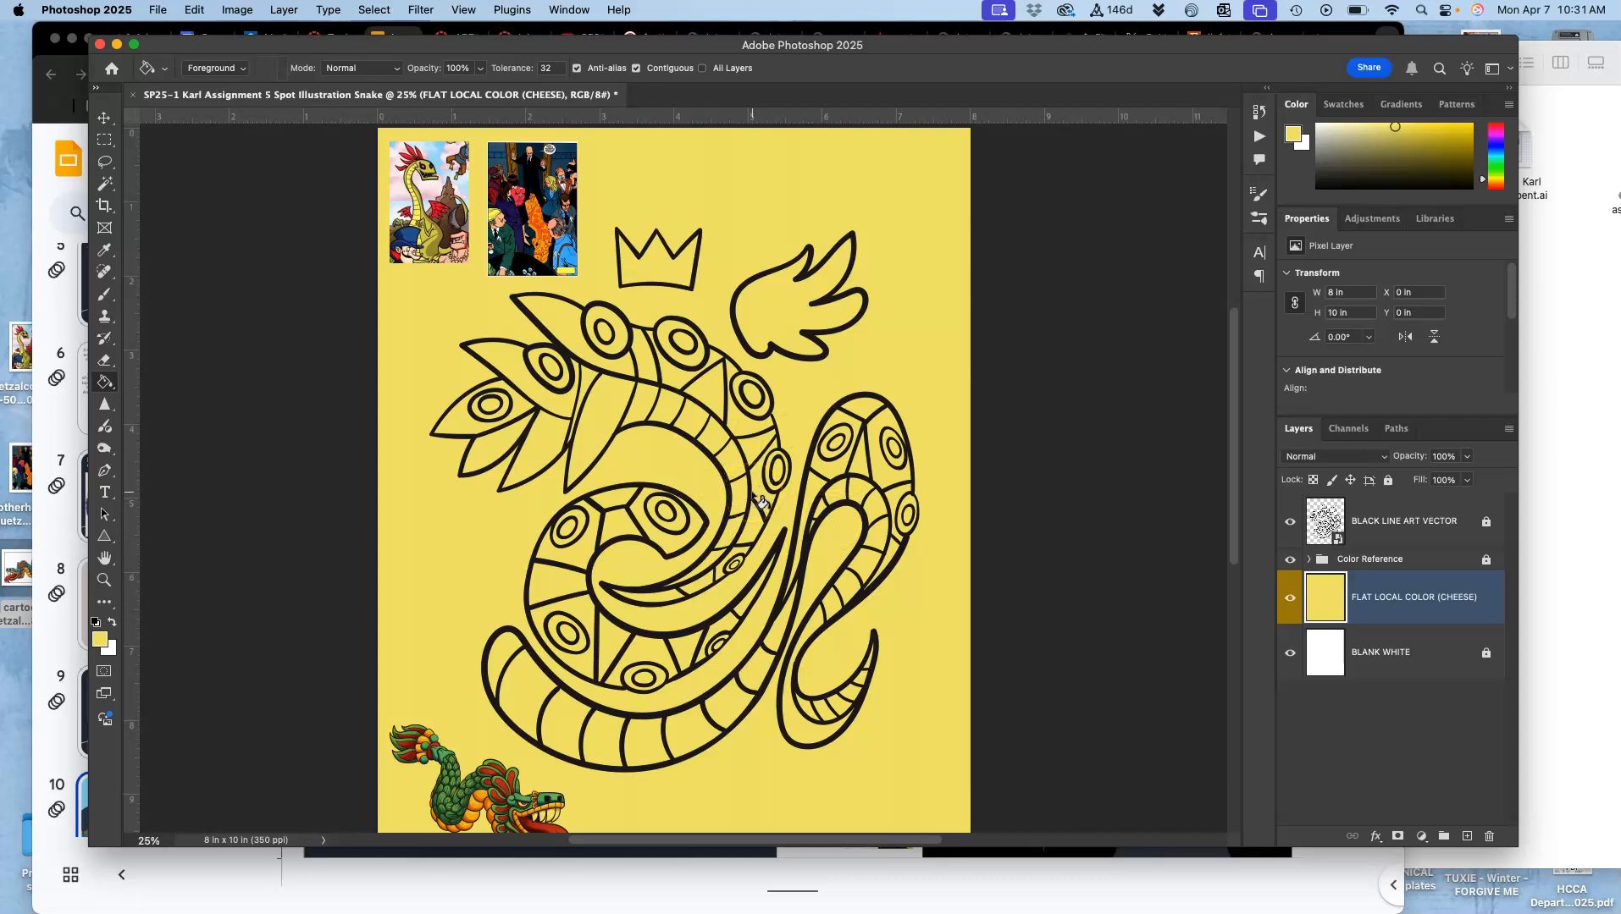
pyautogui.press('super+z')
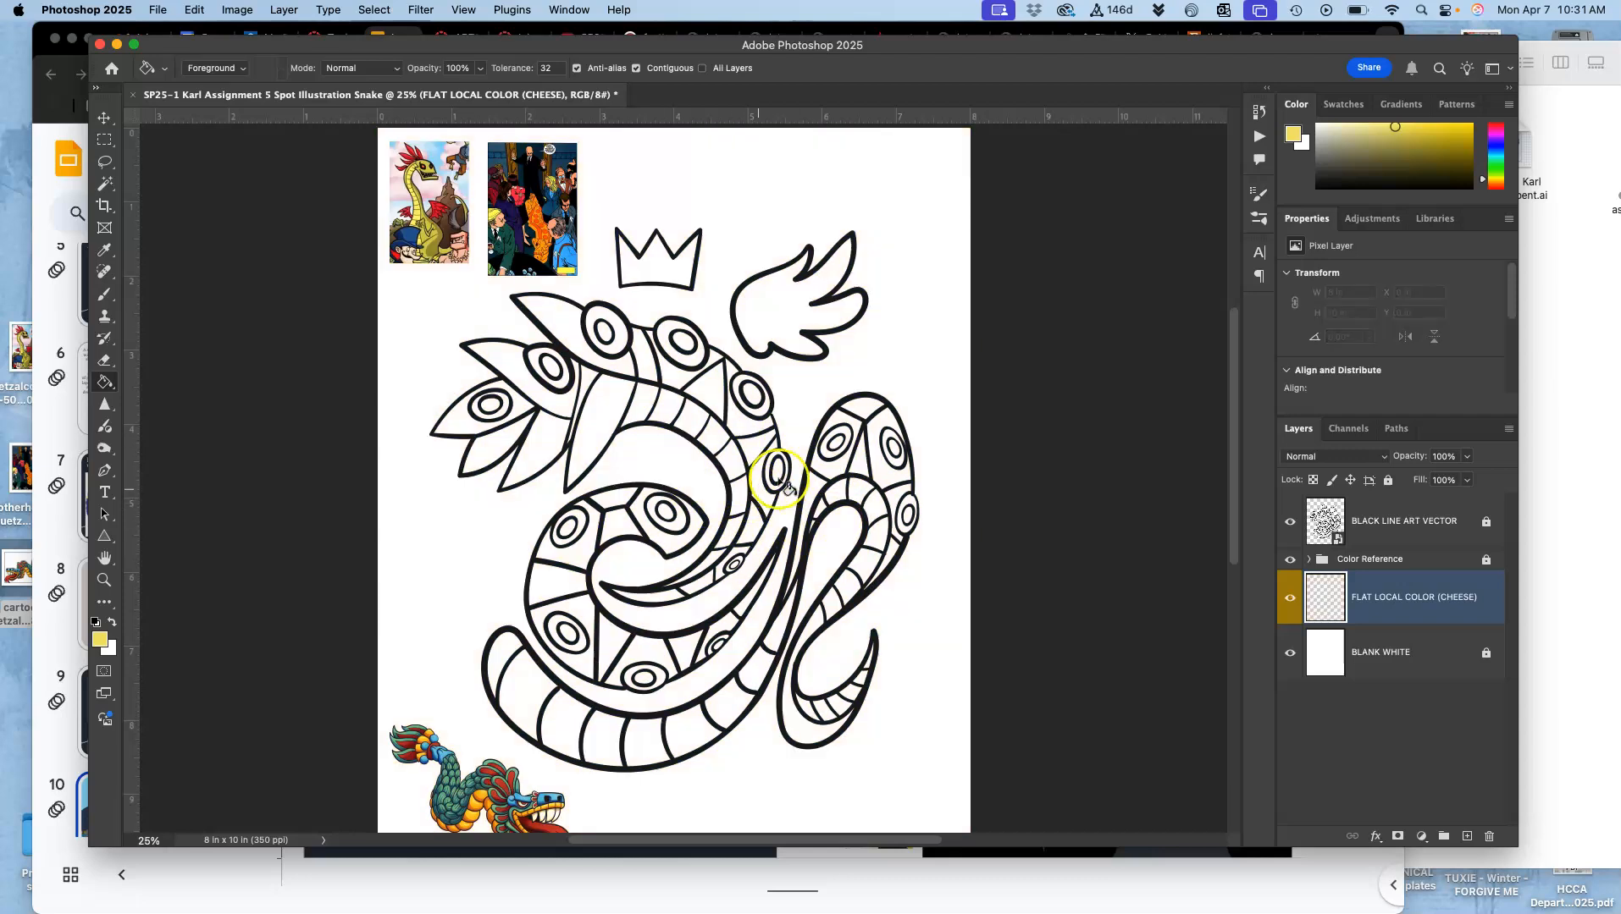
# On BLACK LINE ART VECTOR, select the crown and the rings of the feather and upper neck spots with the Magic Wand
pyautogui.click(1388, 525)
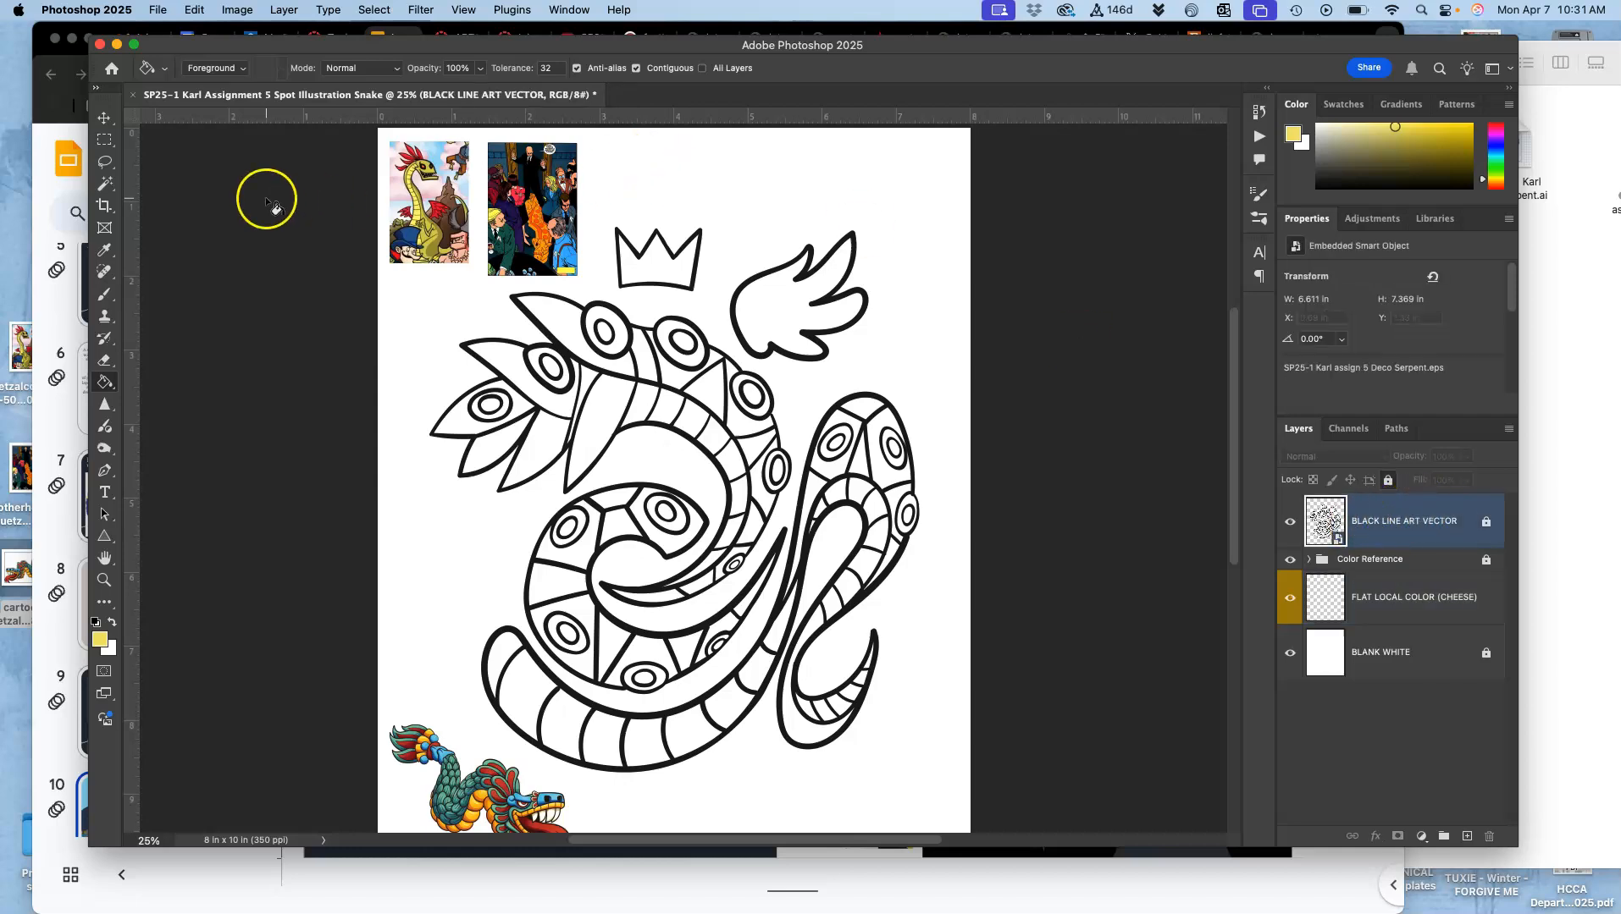
pyautogui.click(105, 184)
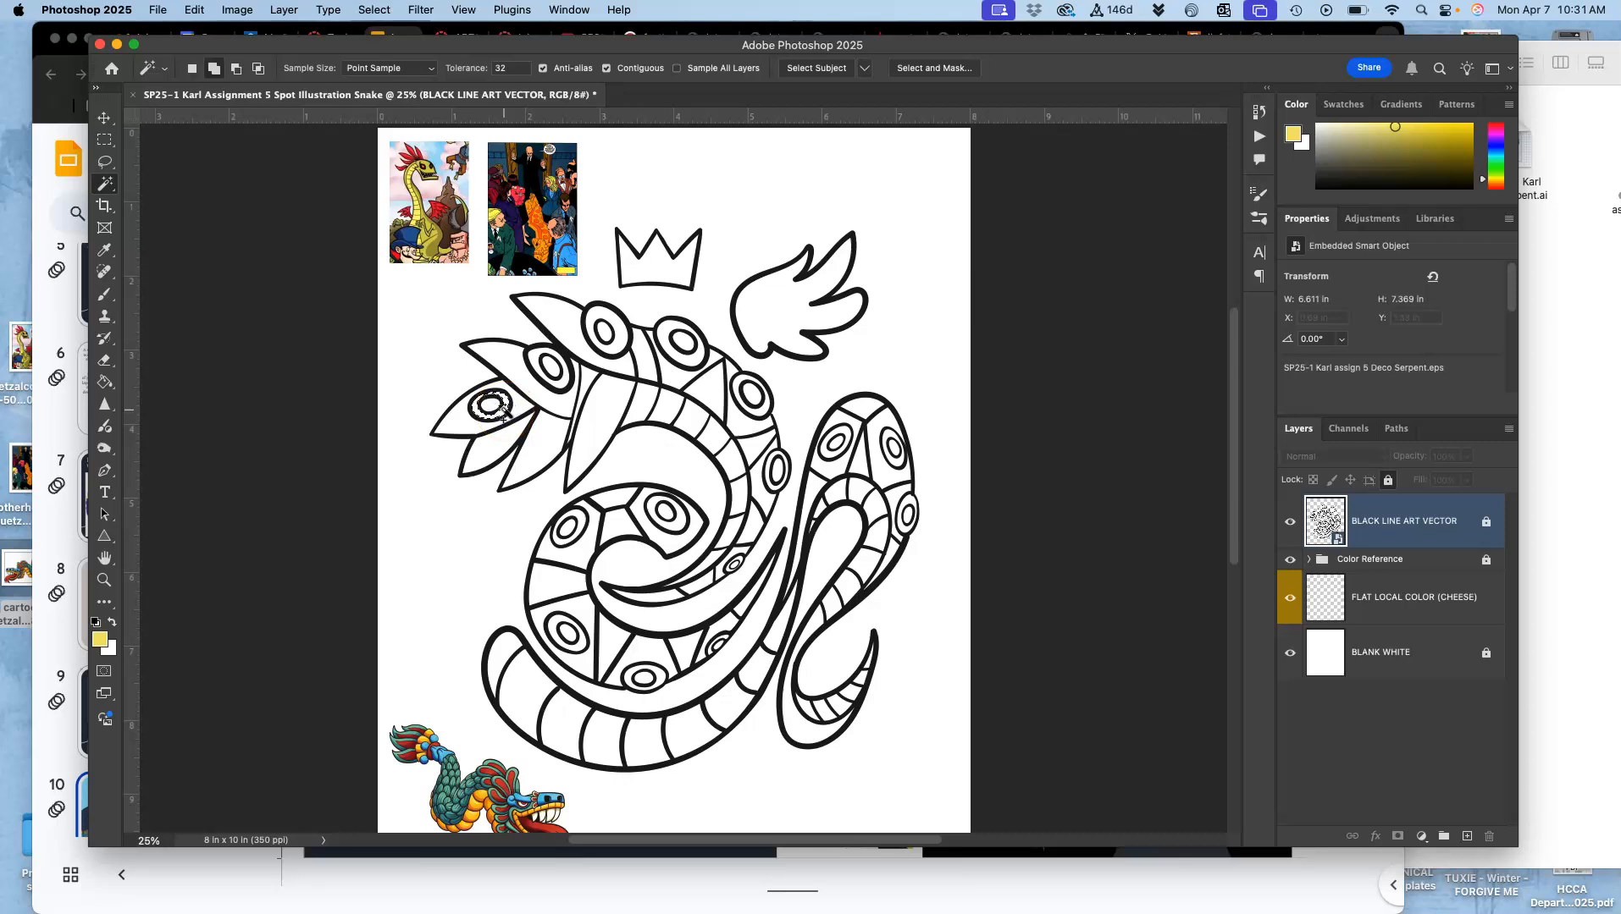
pyautogui.keyDown('shift'); pyautogui.click(535, 362); pyautogui.keyUp('shift')
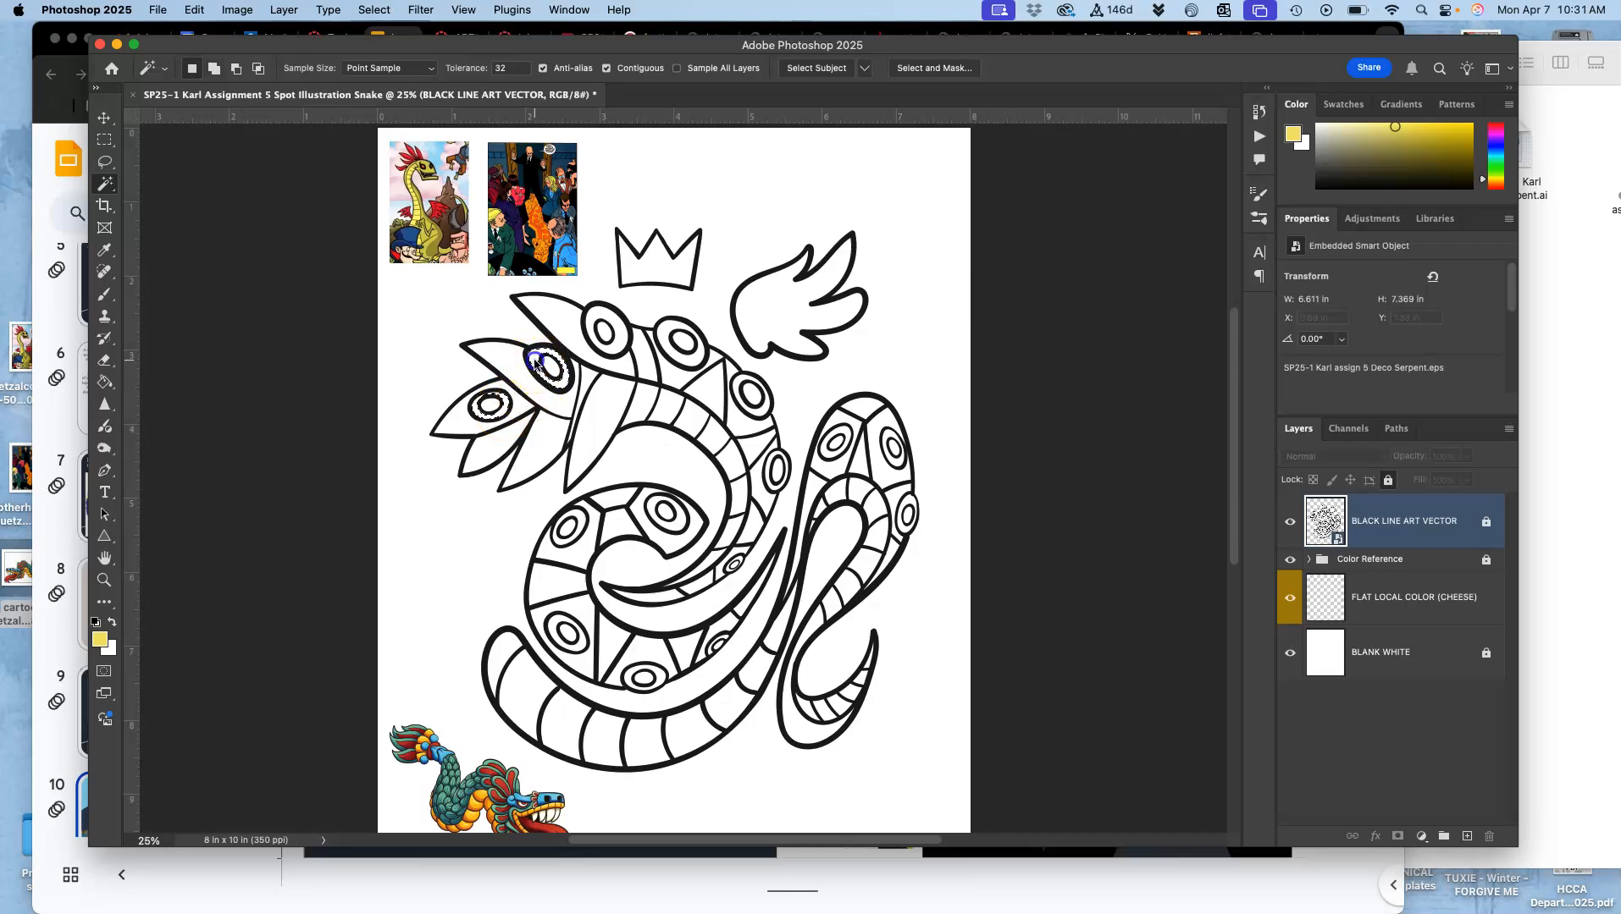
pyautogui.keyDown('shift'); pyautogui.click(591, 321); pyautogui.keyUp('shift')
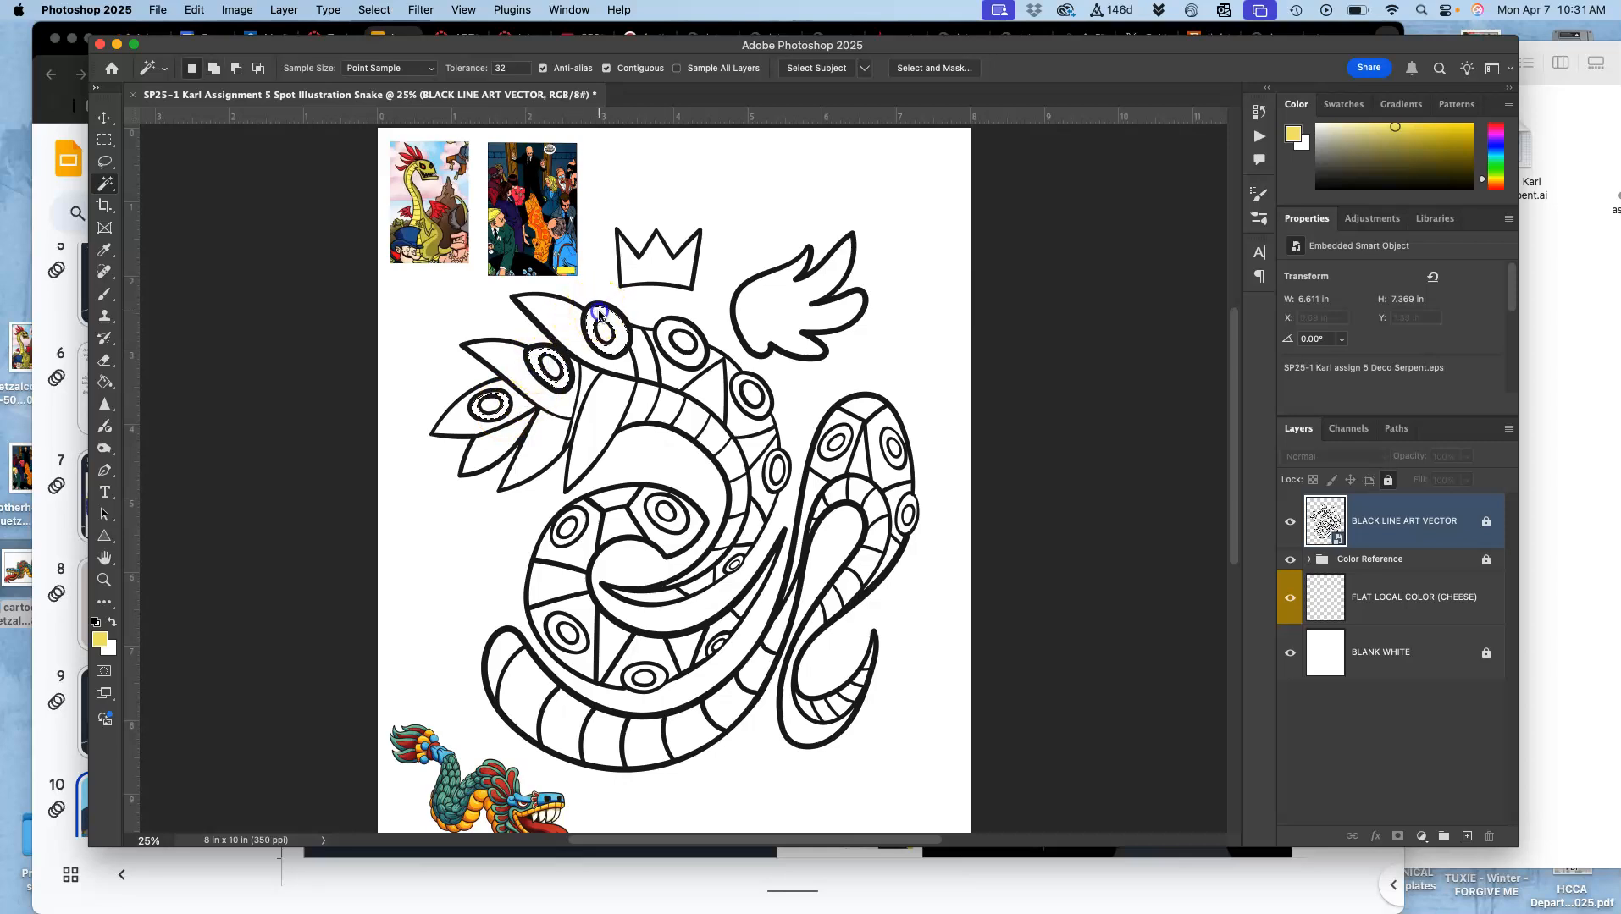
pyautogui.keyDown('shift'); pyautogui.click(669, 336); pyautogui.keyUp('shift')
pyautogui.keyDown('shift'); pyautogui.click(663, 271); pyautogui.keyUp('shift')
pyautogui.keyDown('shift'); pyautogui.click(758, 409); pyautogui.keyUp('shift')
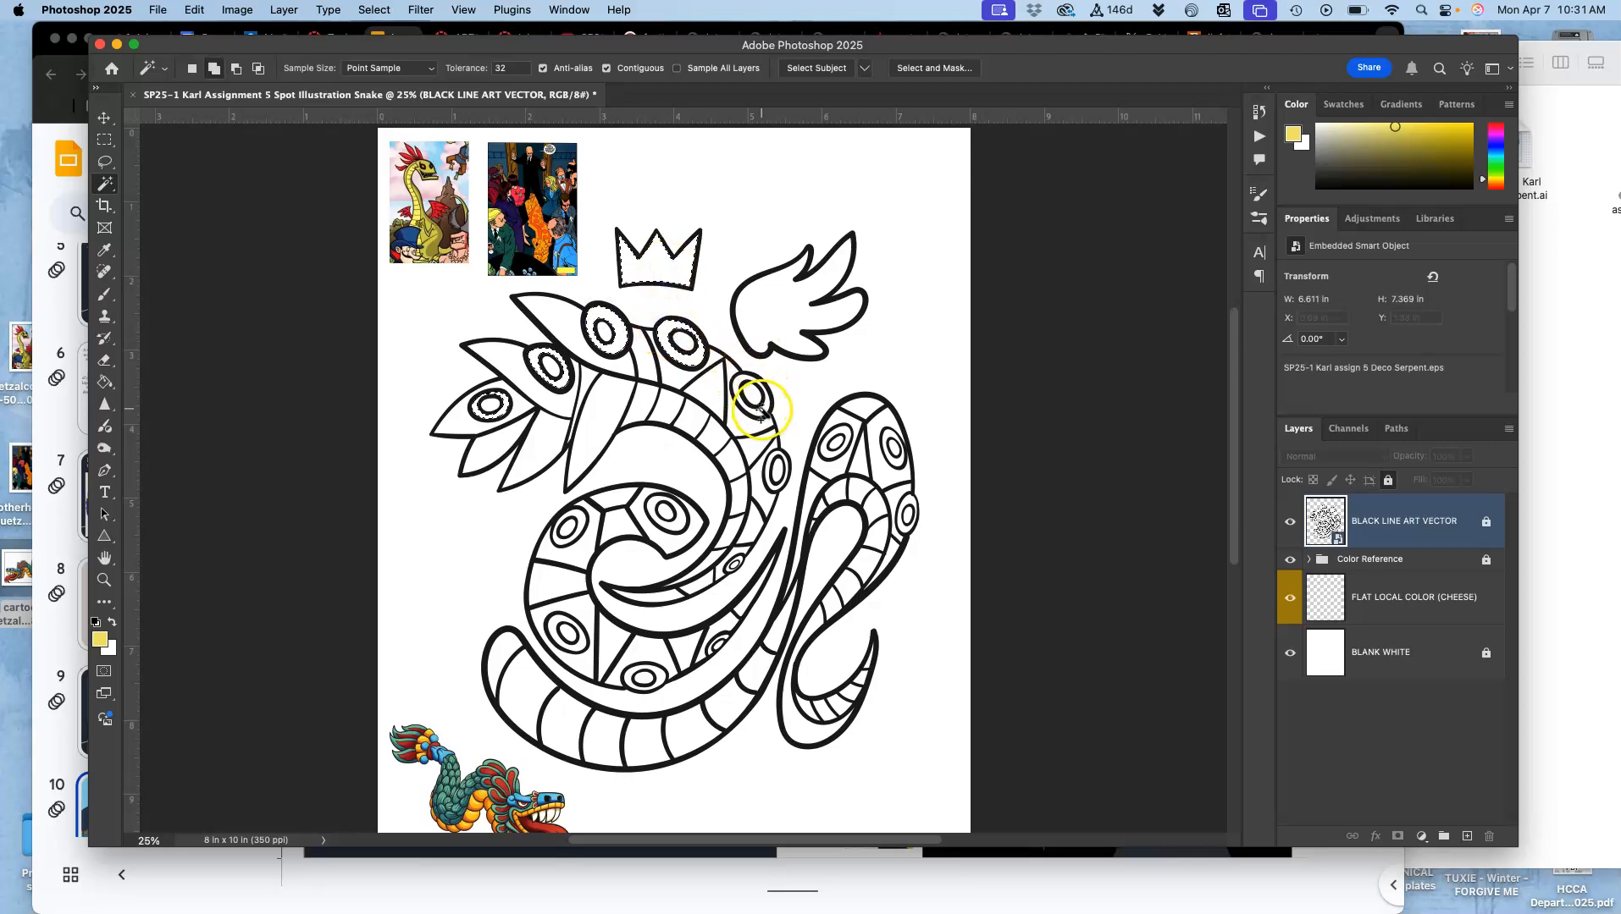
# Add the rings of the lower neck spots and the two upper coil spots to the selection
pyautogui.press('super+plus')
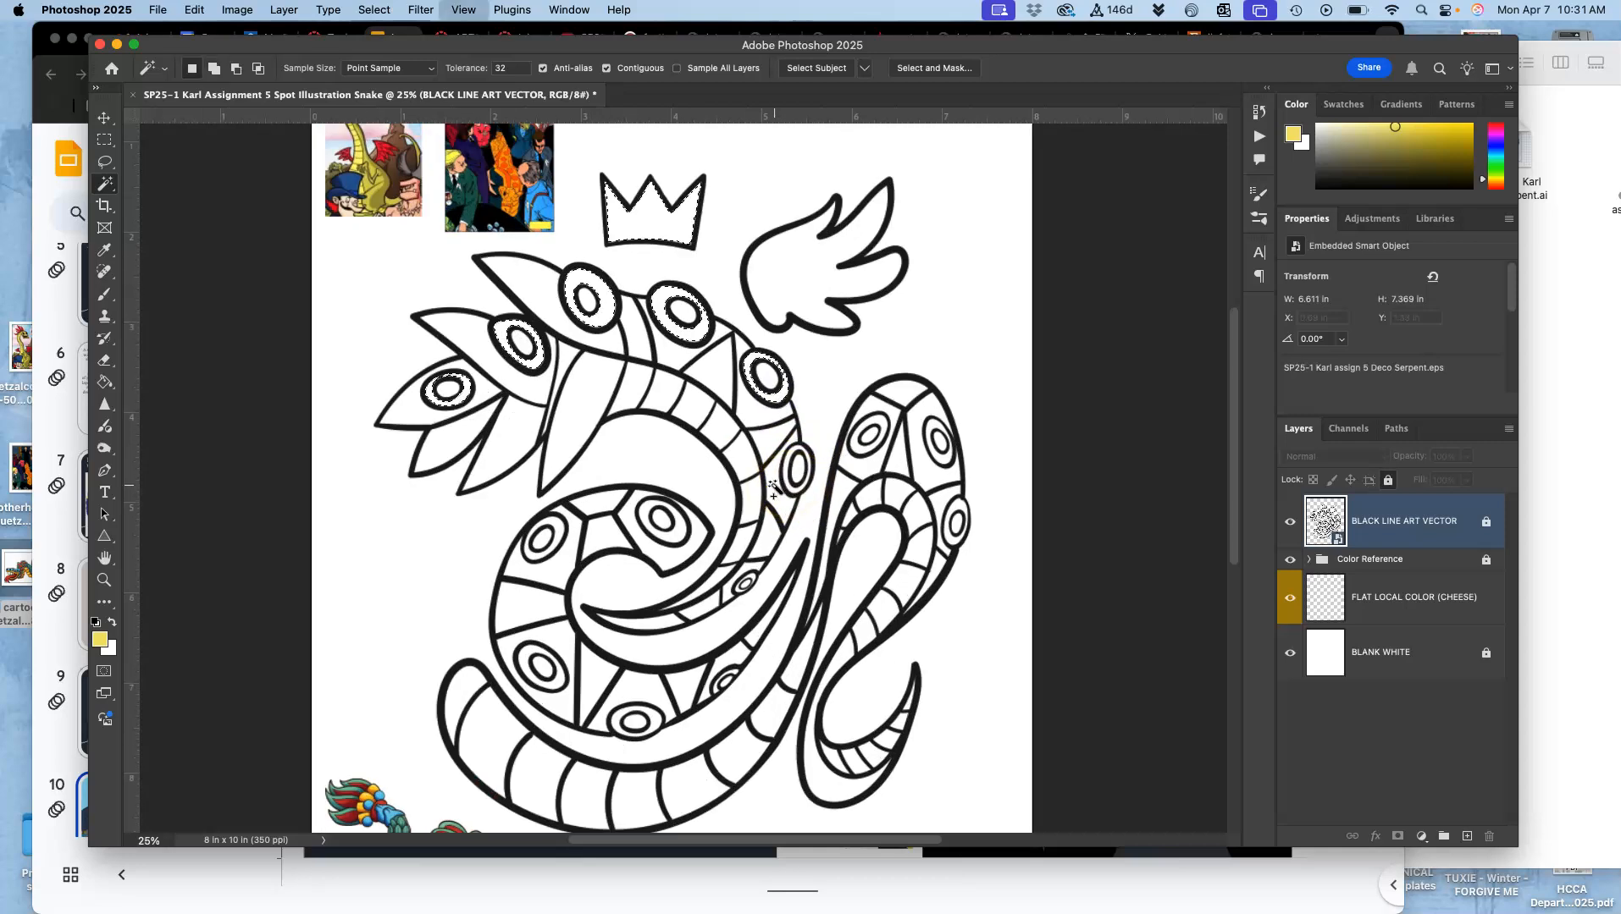
pyautogui.press('super+plus')
pyautogui.press('super+plus')
pyautogui.press('super+plus')
pyautogui.keyDown('shift'); pyautogui.click(1032, 516); pyautogui.keyUp('shift')
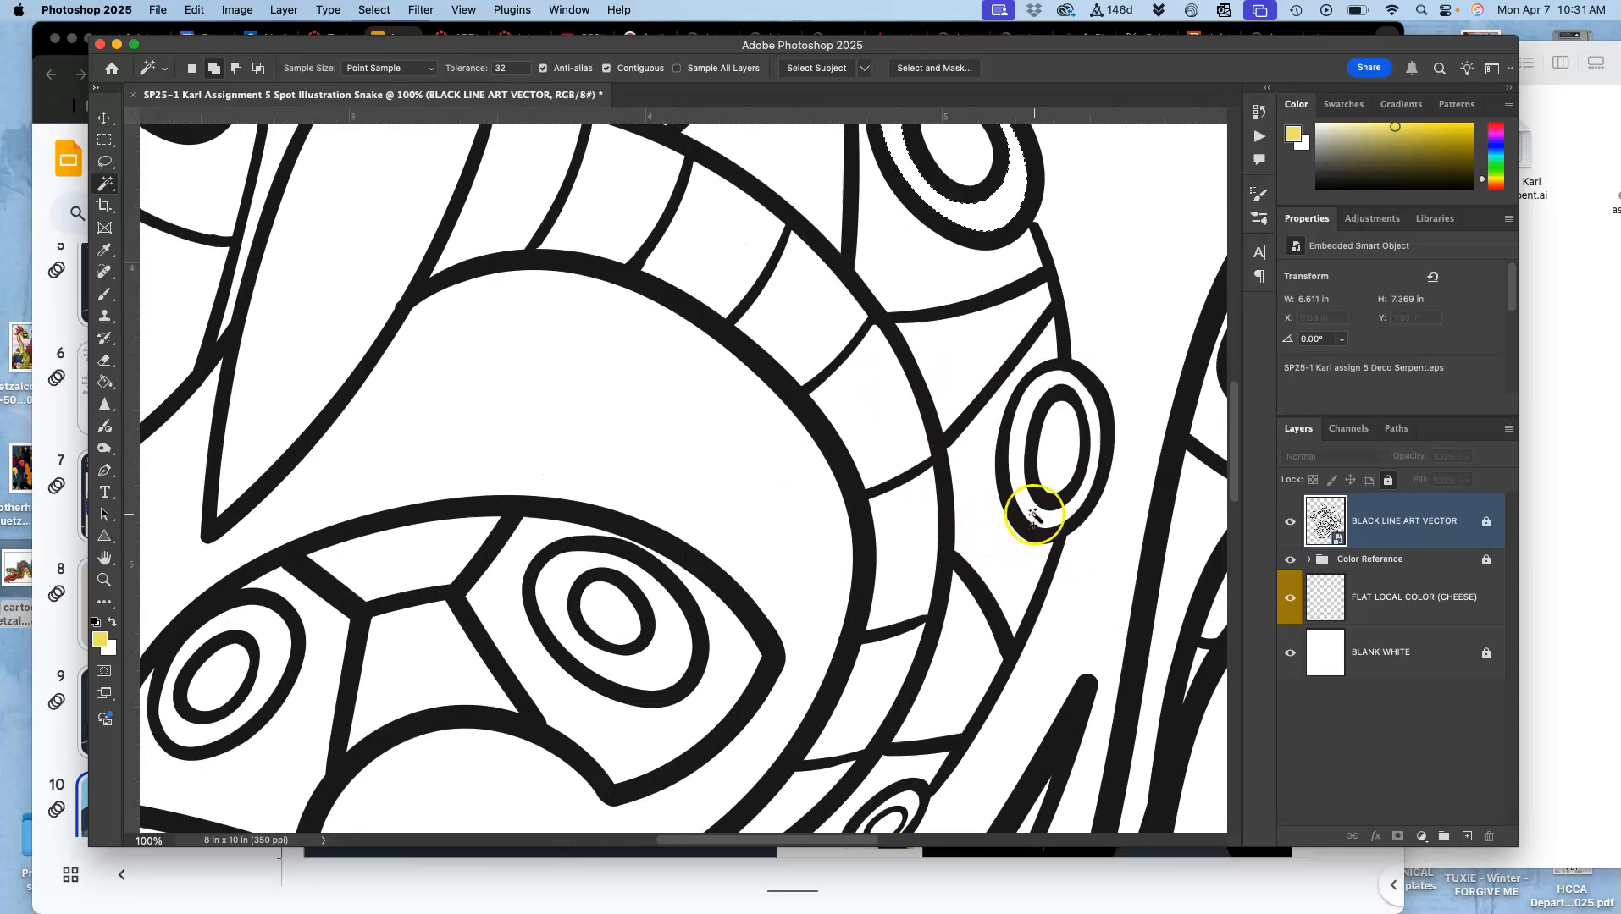
pyautogui.scroll(-5, 1033, 515)
pyautogui.keyDown('shift'); pyautogui.click(902, 654); pyautogui.keyUp('shift')
pyautogui.keyDown('shift'); pyautogui.click(662, 496); pyautogui.keyUp('shift')
pyautogui.keyDown('shift'); pyautogui.click(257, 505); pyautogui.keyUp('shift')
# Add the rings of the three spots along the lower part of the serpent's coil to the selection
pyautogui.scroll(-6, 258, 508)
pyautogui.hscroll(-6, 257, 508)
pyautogui.keyDown('shift'); pyautogui.click(375, 675); pyautogui.keyUp('shift')
pyautogui.scroll(-5, 375, 676)
pyautogui.hscroll(3, 375, 676)
pyautogui.scroll(-5, 375, 675)
pyautogui.hscroll(5, 375, 675)
pyautogui.keyDown('shift'); pyautogui.click(481, 542); pyautogui.keyUp('shift')
pyautogui.keyDown('shift'); pyautogui.click(684, 438); pyautogui.keyUp('shift')
pyautogui.scroll(2, 684, 440)
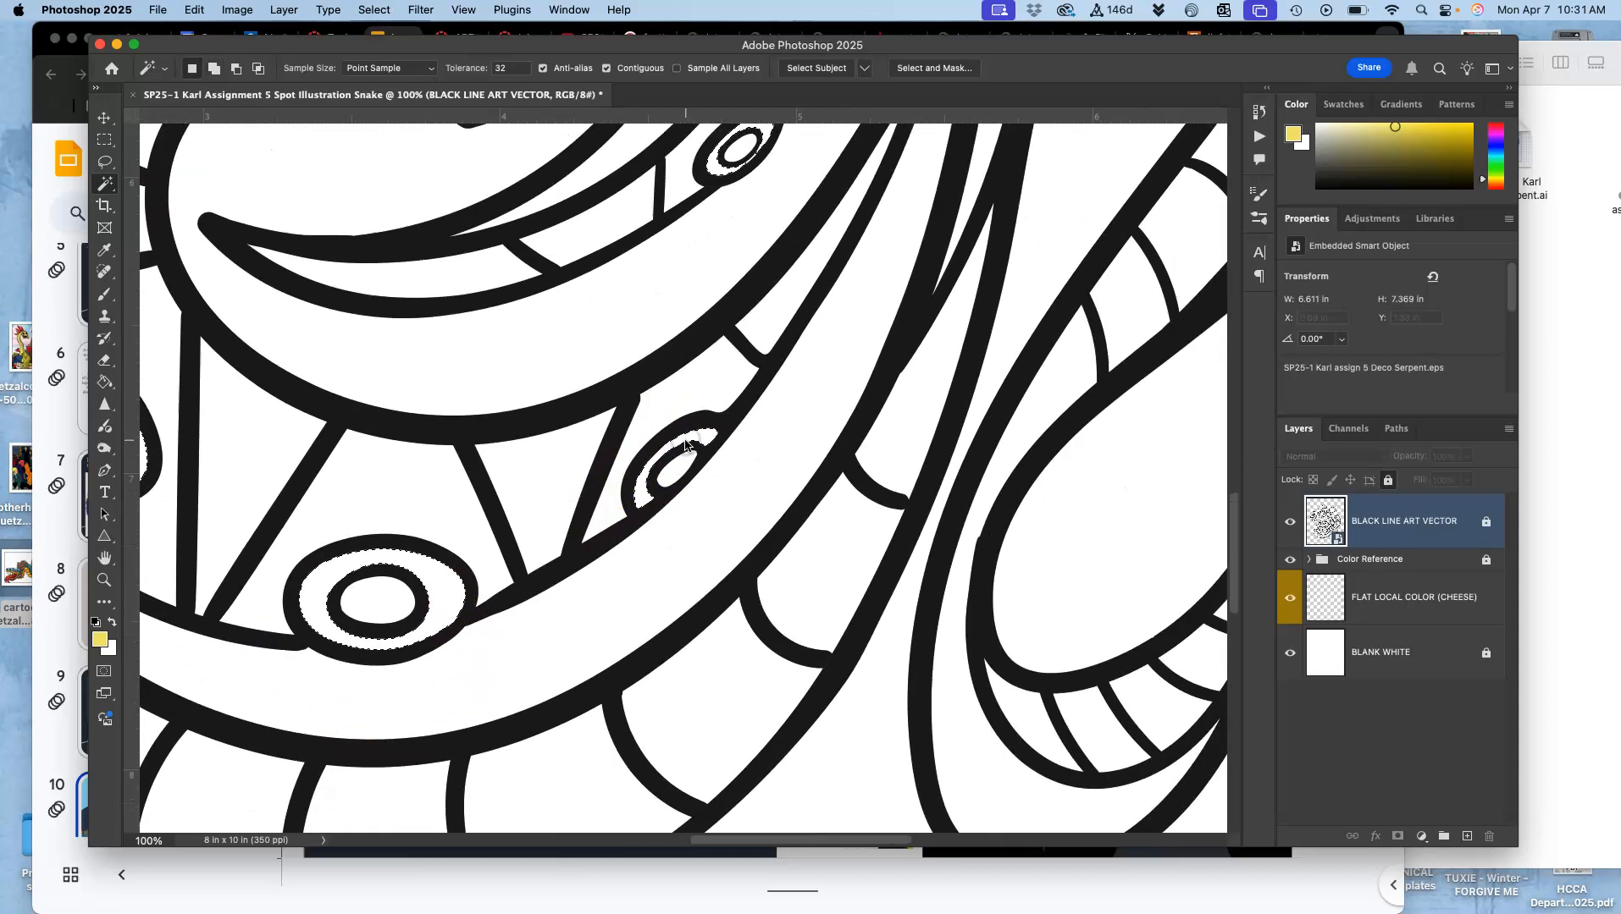
# Add the rings of the three spots on the serpent's upright tail loop to the selection
pyautogui.hscroll(5, 684, 440)
pyautogui.scroll(10, 685, 442)
pyautogui.hscroll(5, 685, 442)
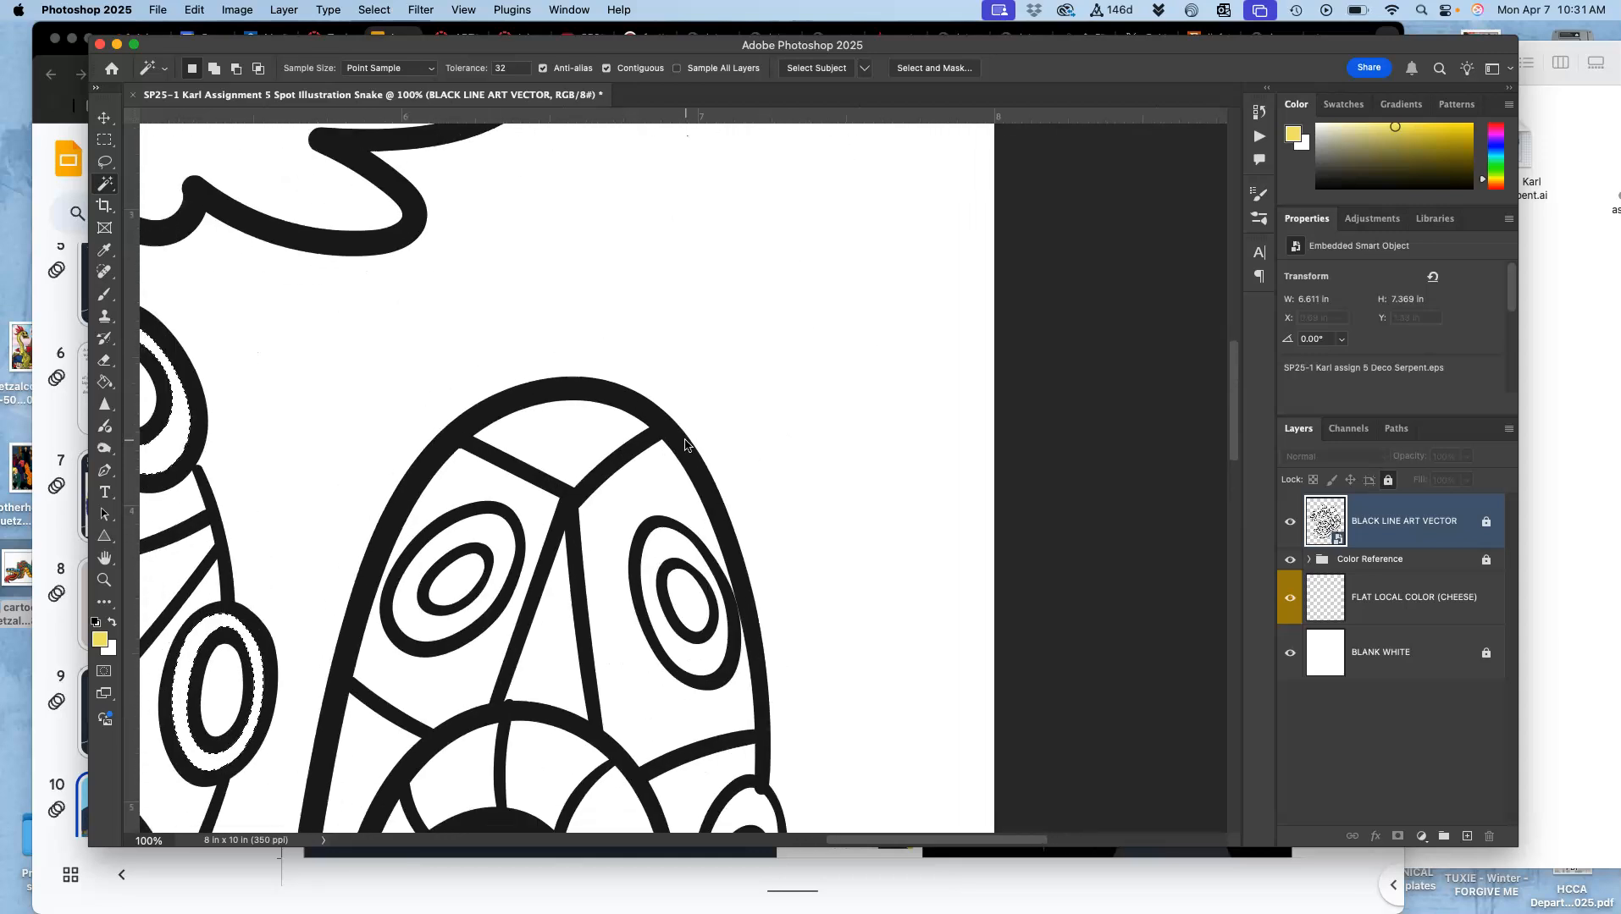
pyautogui.scroll(-4, 682, 440)
pyautogui.hscroll(-3, 682, 440)
pyautogui.keyDown('shift'); pyautogui.click(718, 310); pyautogui.keyUp('shift')
pyautogui.keyDown('shift'); pyautogui.click(902, 264); pyautogui.keyUp('shift')
pyautogui.keyDown('shift'); pyautogui.click(986, 532); pyautogui.keyUp('shift')
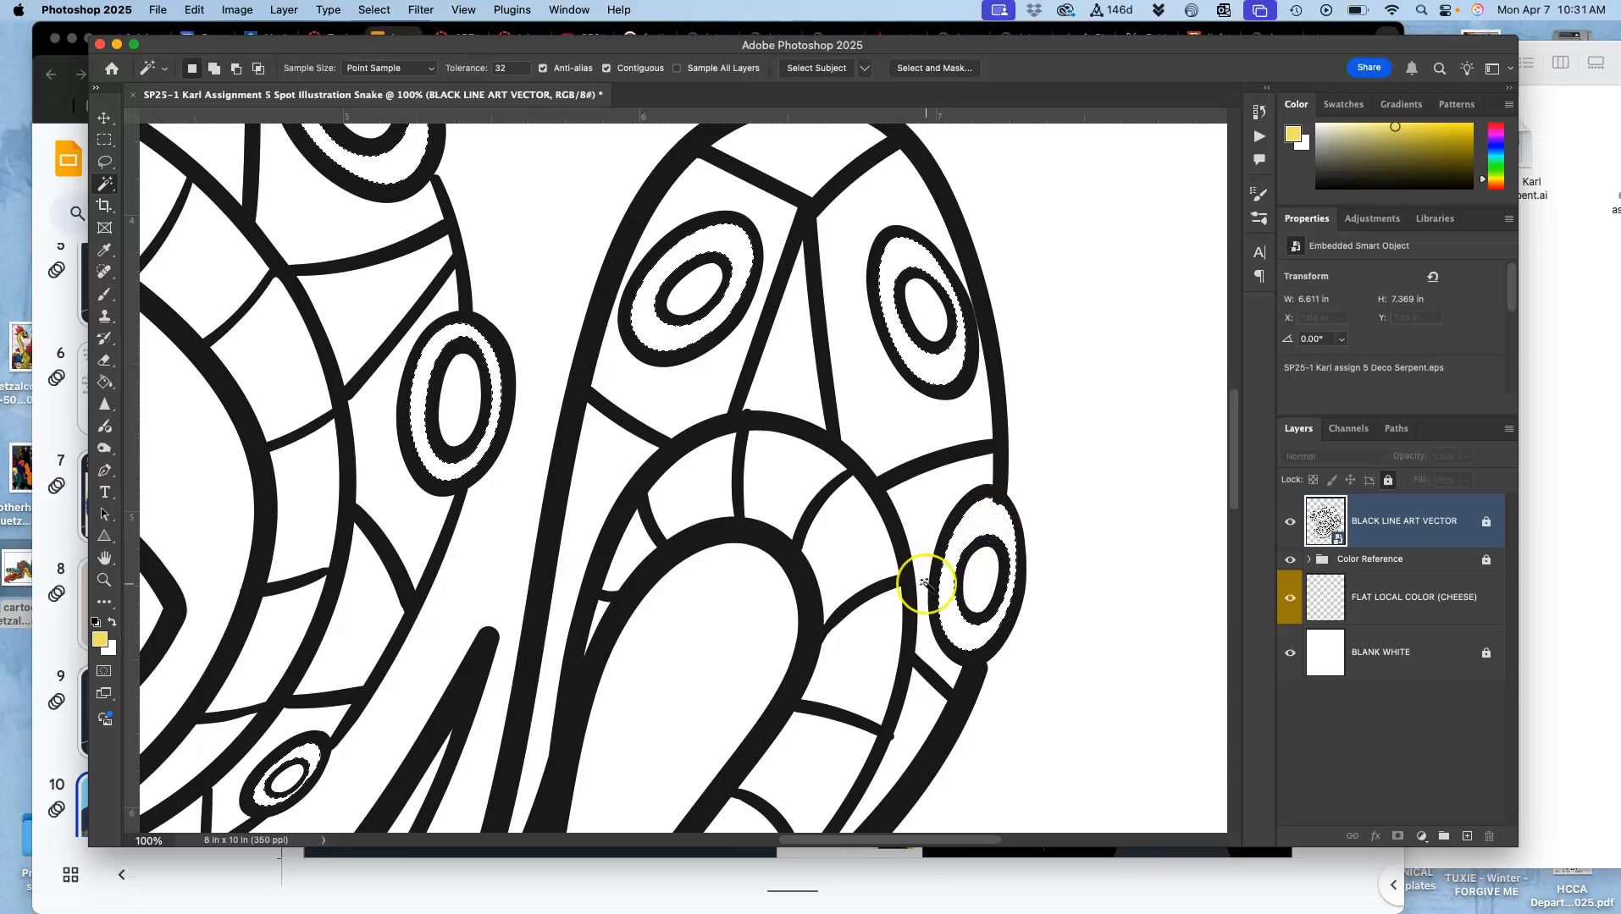
# Fill the selected rings and crown with the sampled yellow on FLAT LOCAL COLOR (CHEESE), and hide the BLACK LINE ART VECTOR layer
pyautogui.scroll(10, 923, 579)
pyautogui.hscroll(-4, 923, 579)
pyautogui.press('super+minus')
pyautogui.press('super+minus')
pyautogui.press('super+minus')
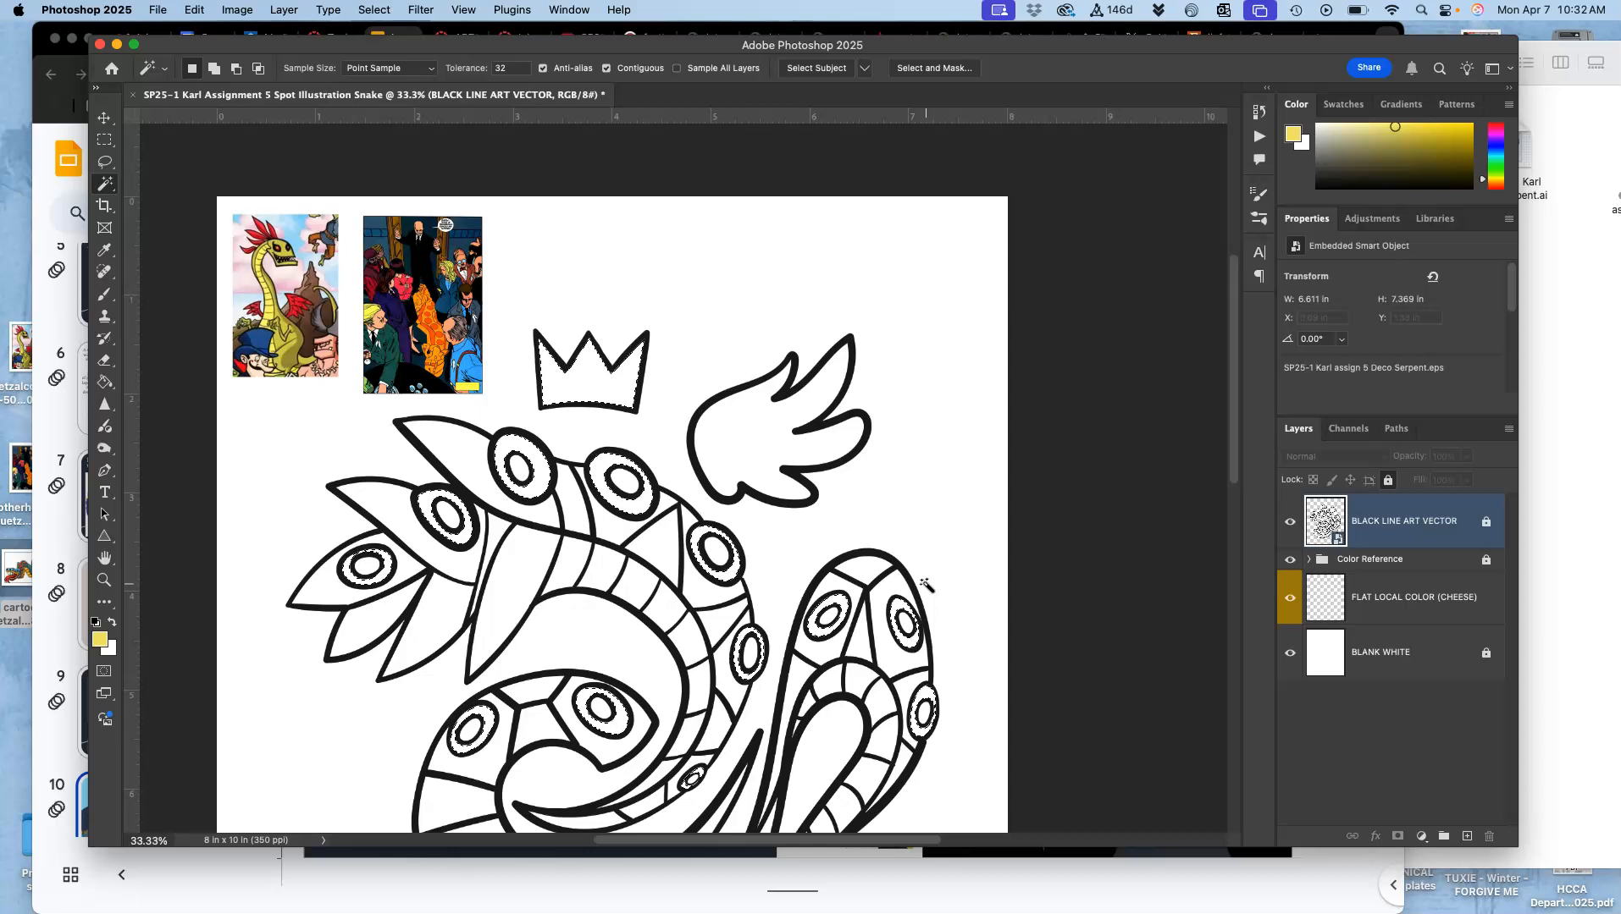
pyautogui.scroll(-5, 926, 585)
pyautogui.hscroll(-2, 926, 584)
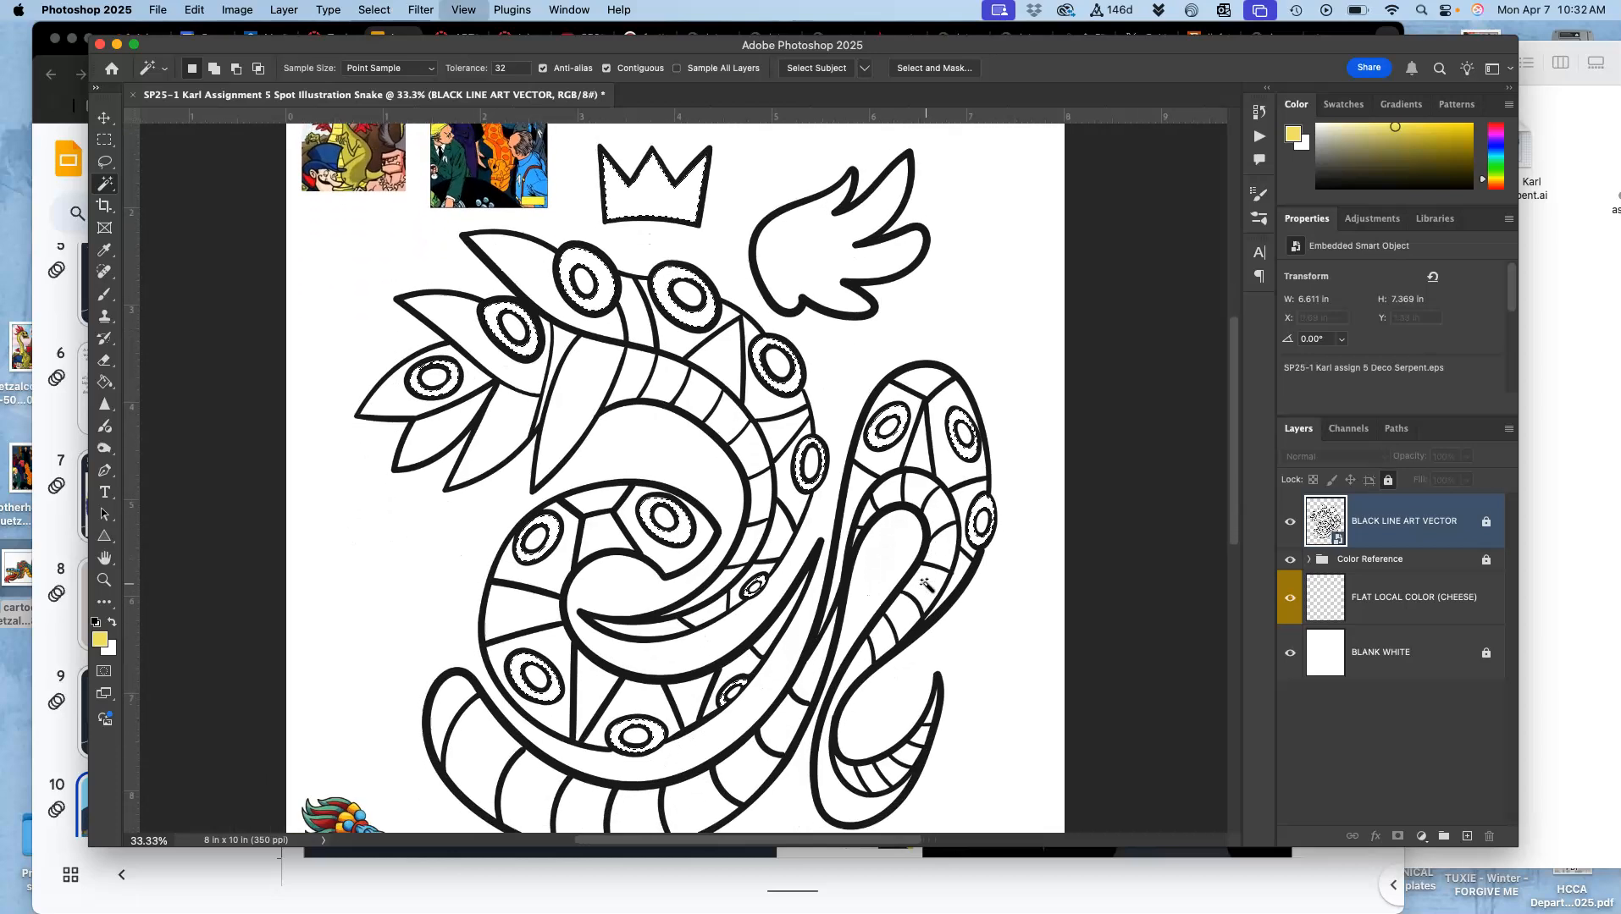
pyautogui.press('super+minus')
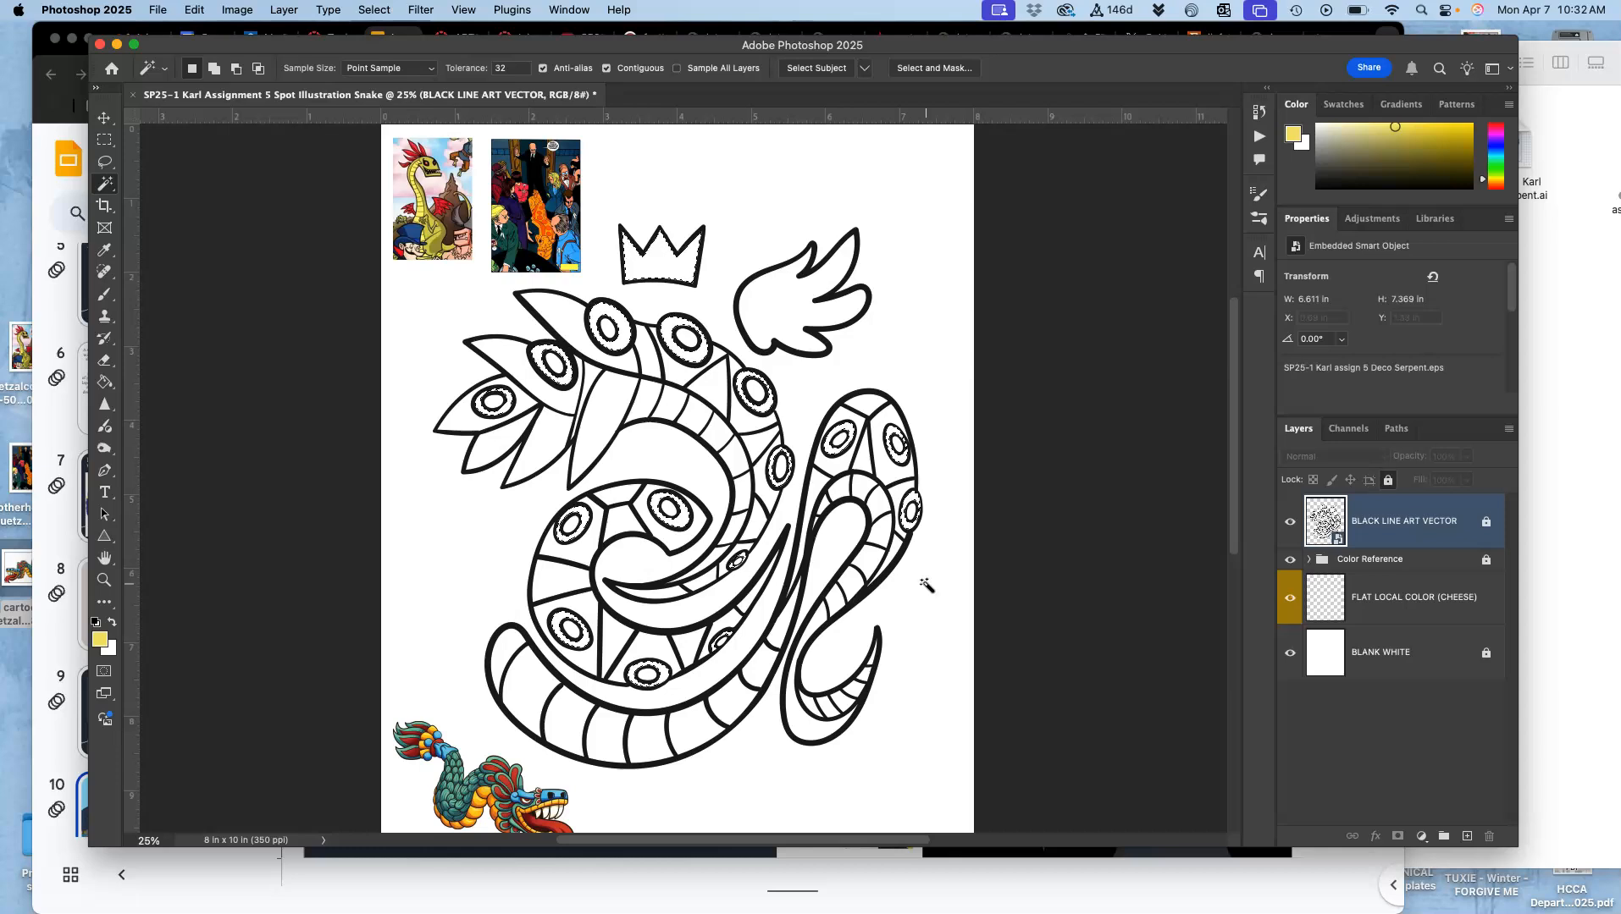
pyautogui.click(1387, 599)
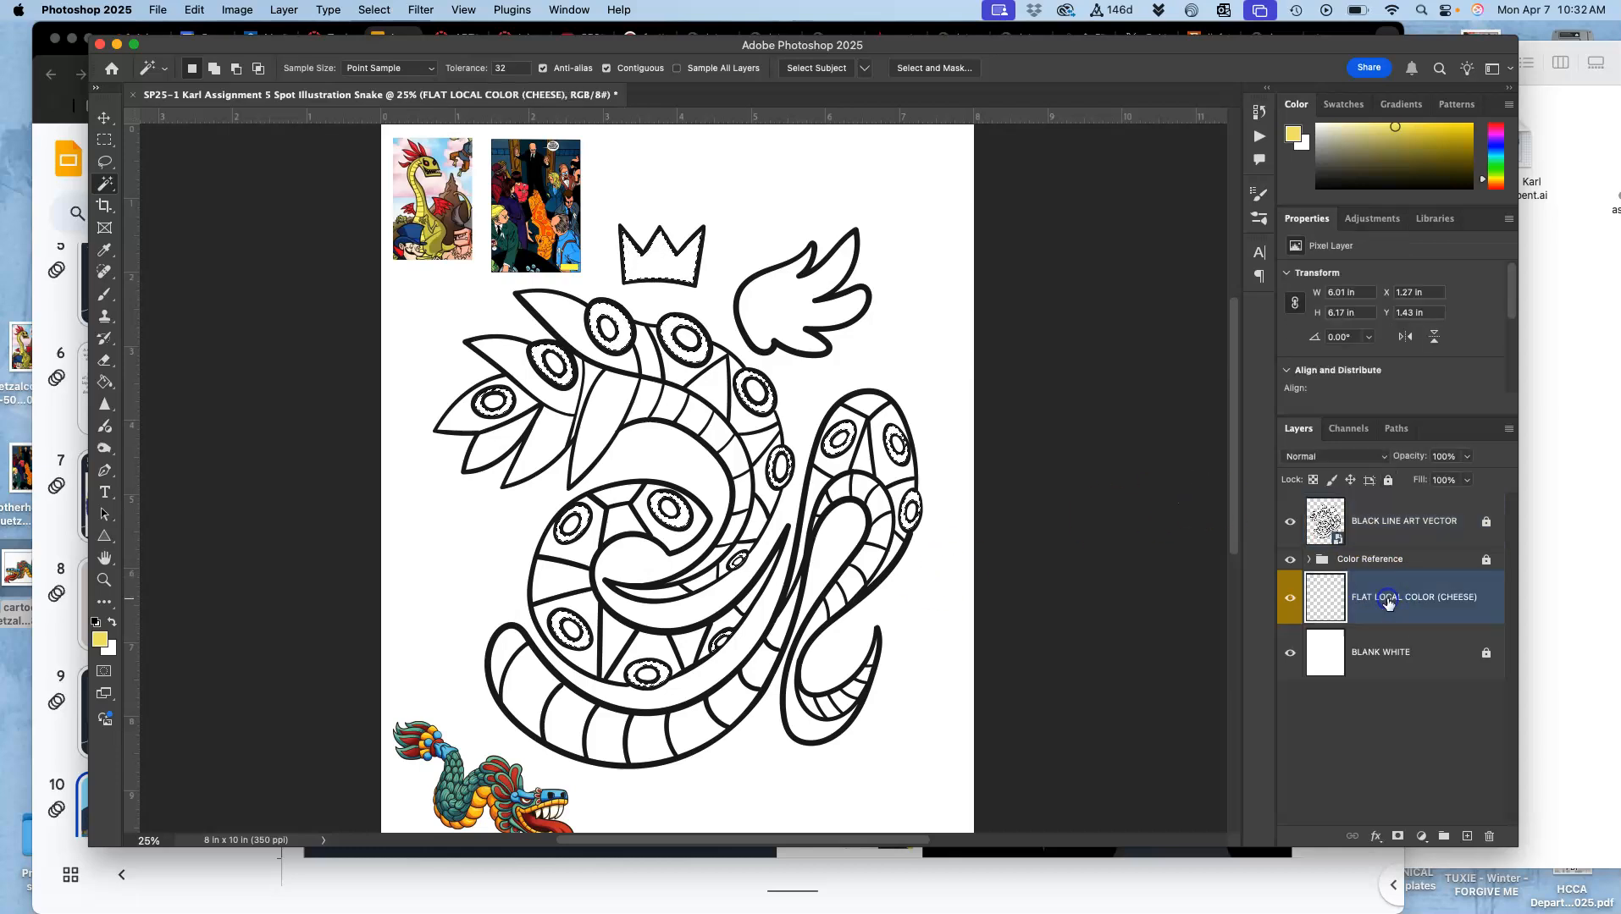
pyautogui.click(106, 382)
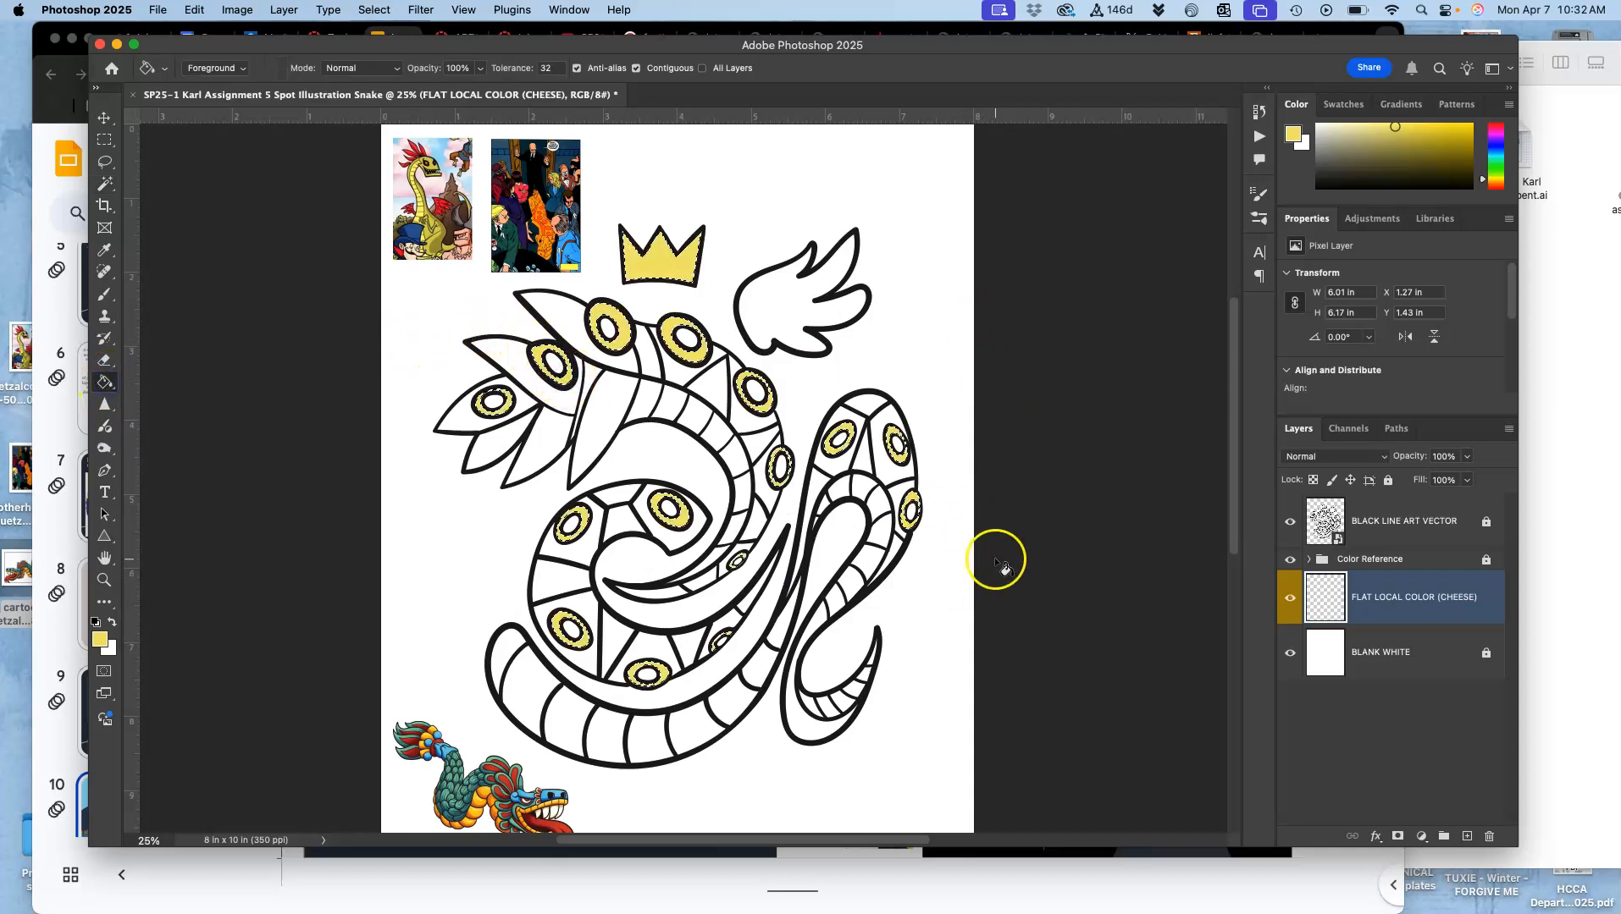
pyautogui.click(1290, 521)
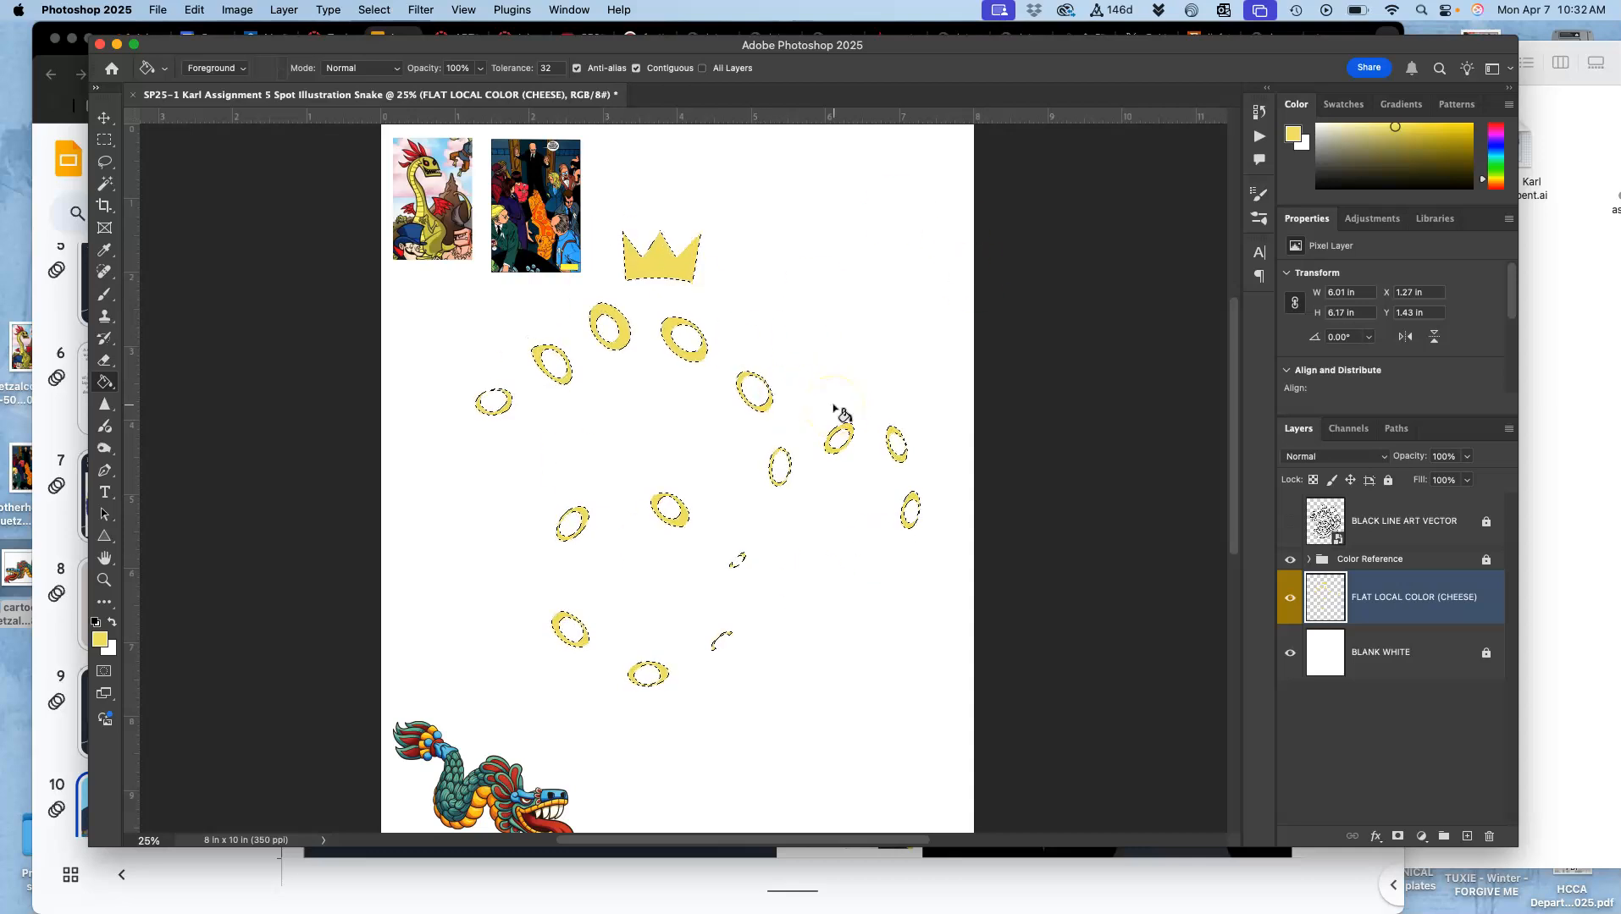
# Deselect the filled areas and make the BLACK LINE ART VECTOR layer visible over the yellow fills
pyautogui.press('super+d')
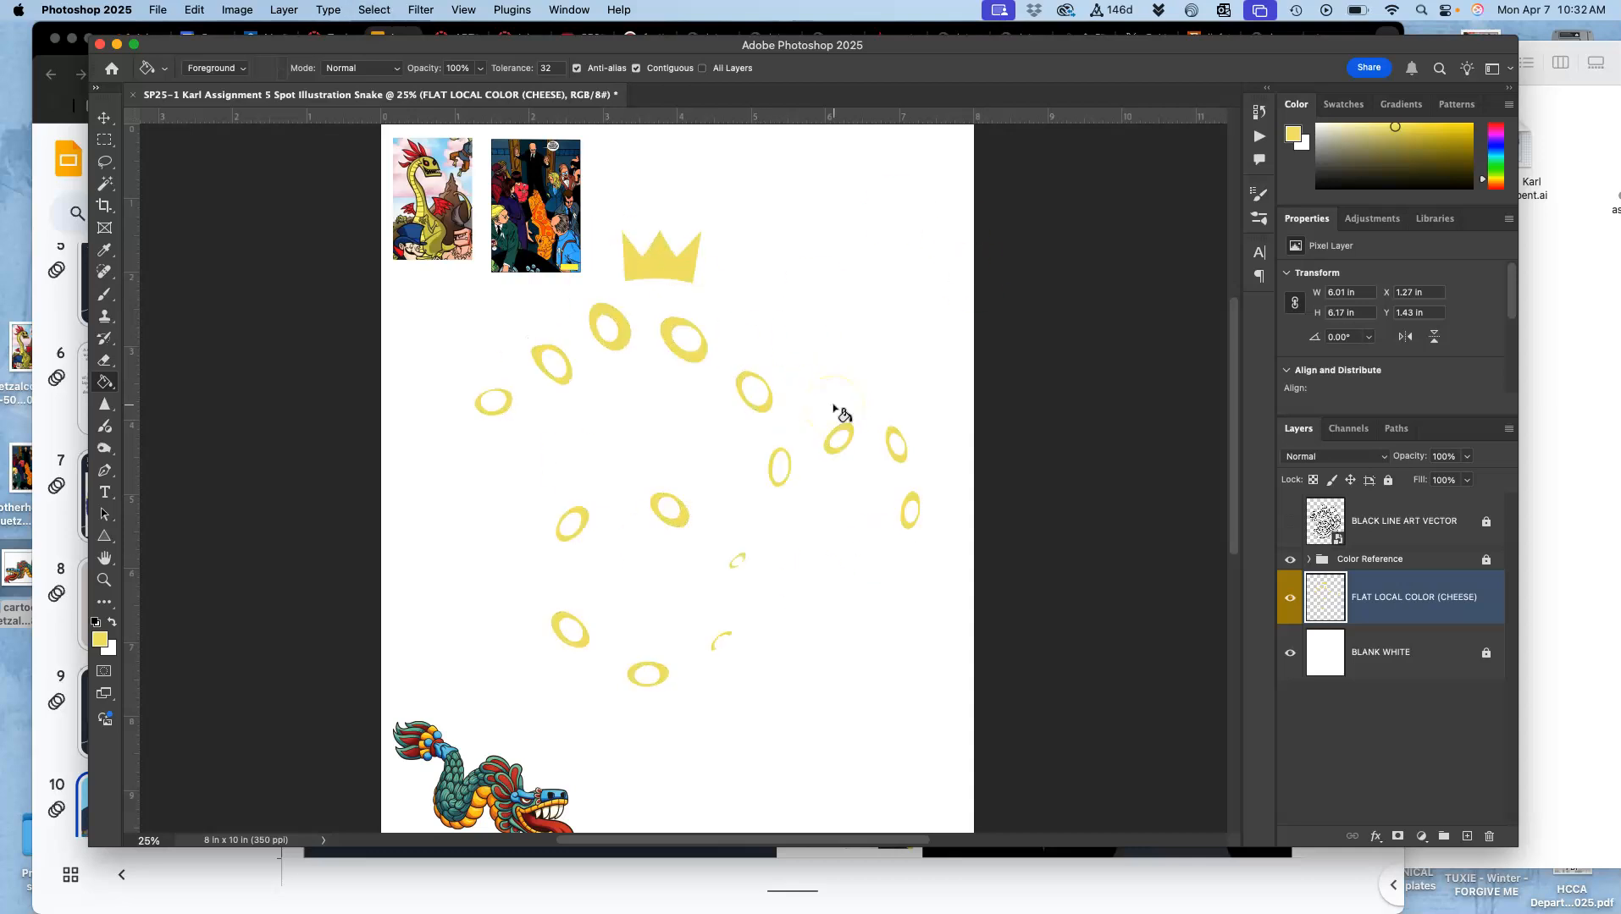
pyautogui.click(1289, 521)
pyautogui.click(1290, 522)
pyautogui.click(1290, 521)
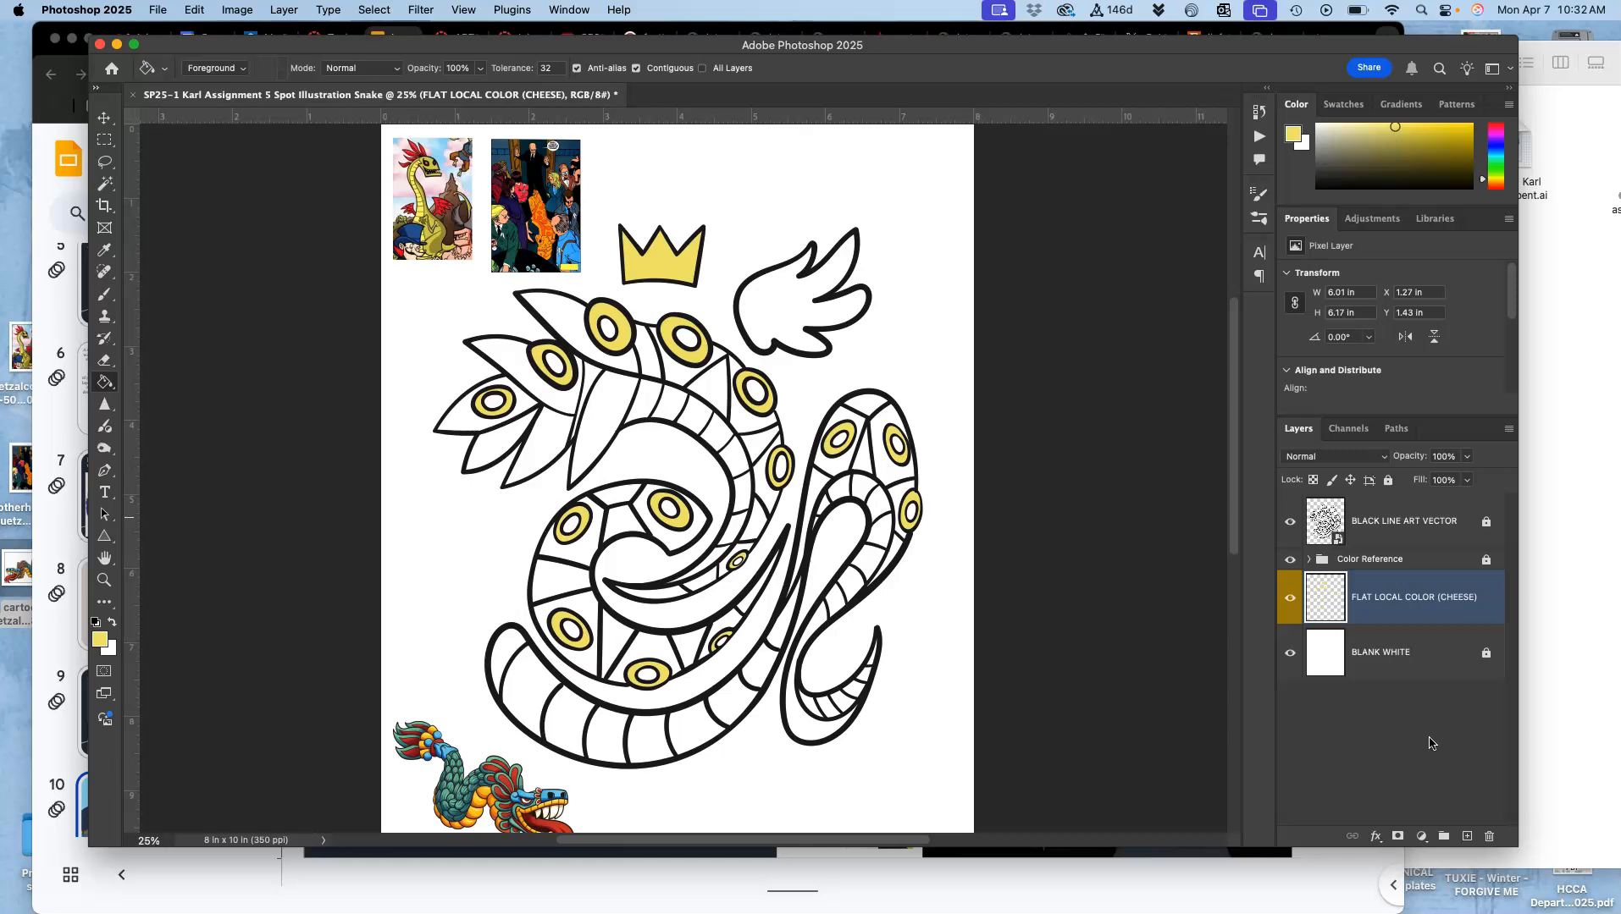
# Duplicate the BLANK WHITE layer and fill the copy with gray at 100% opacity in Normal mode
pyautogui.click(1440, 659)
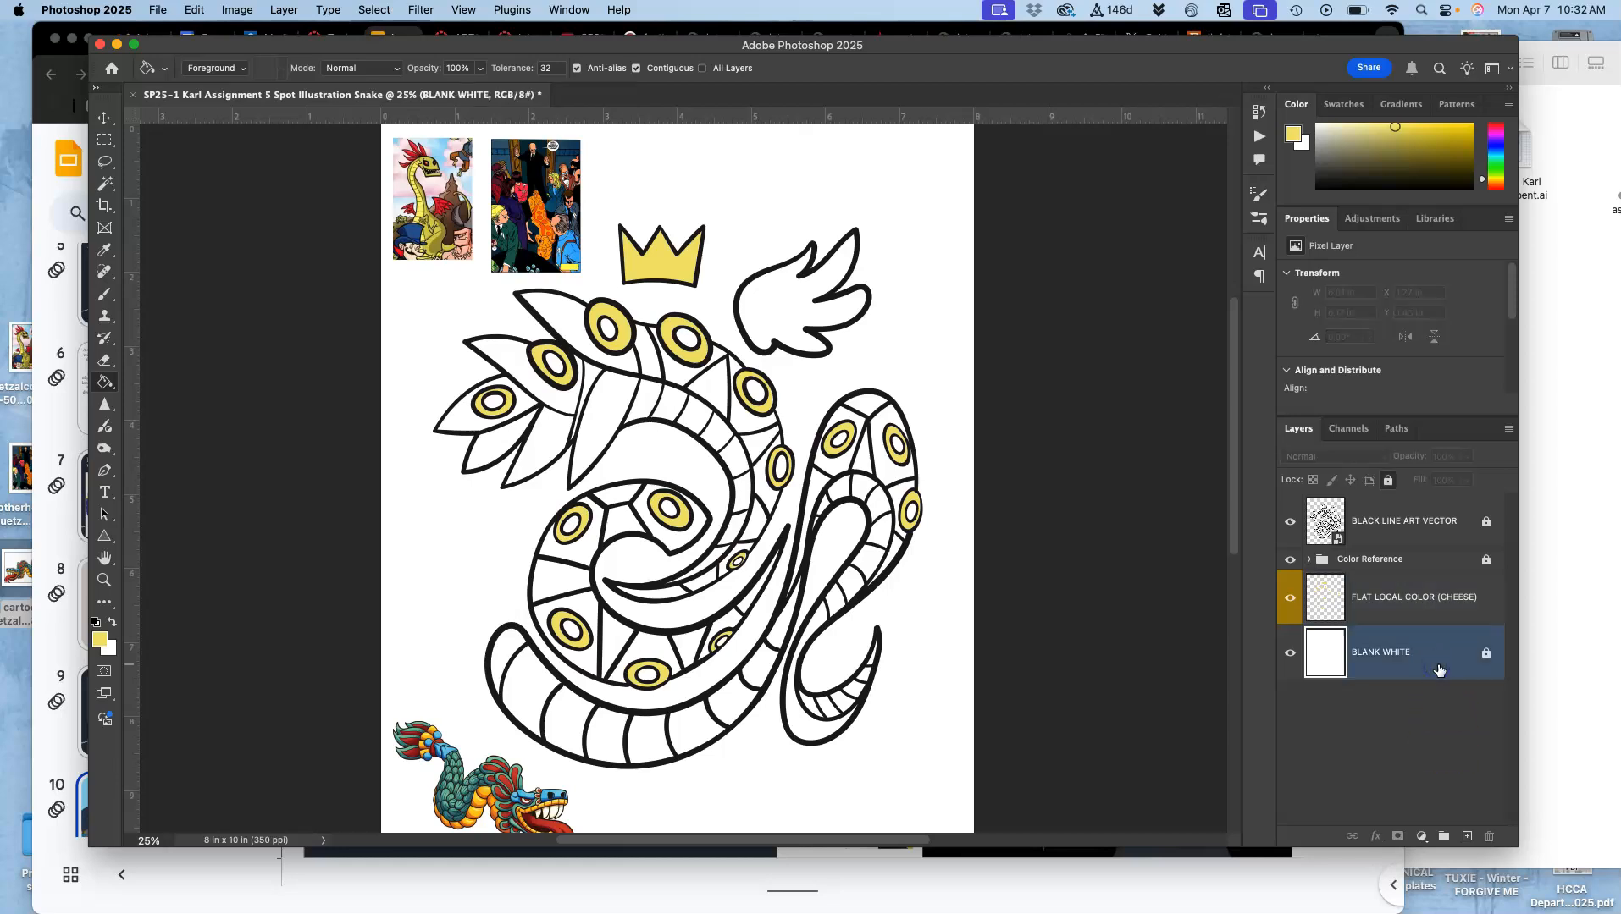
pyautogui.press('super+j')
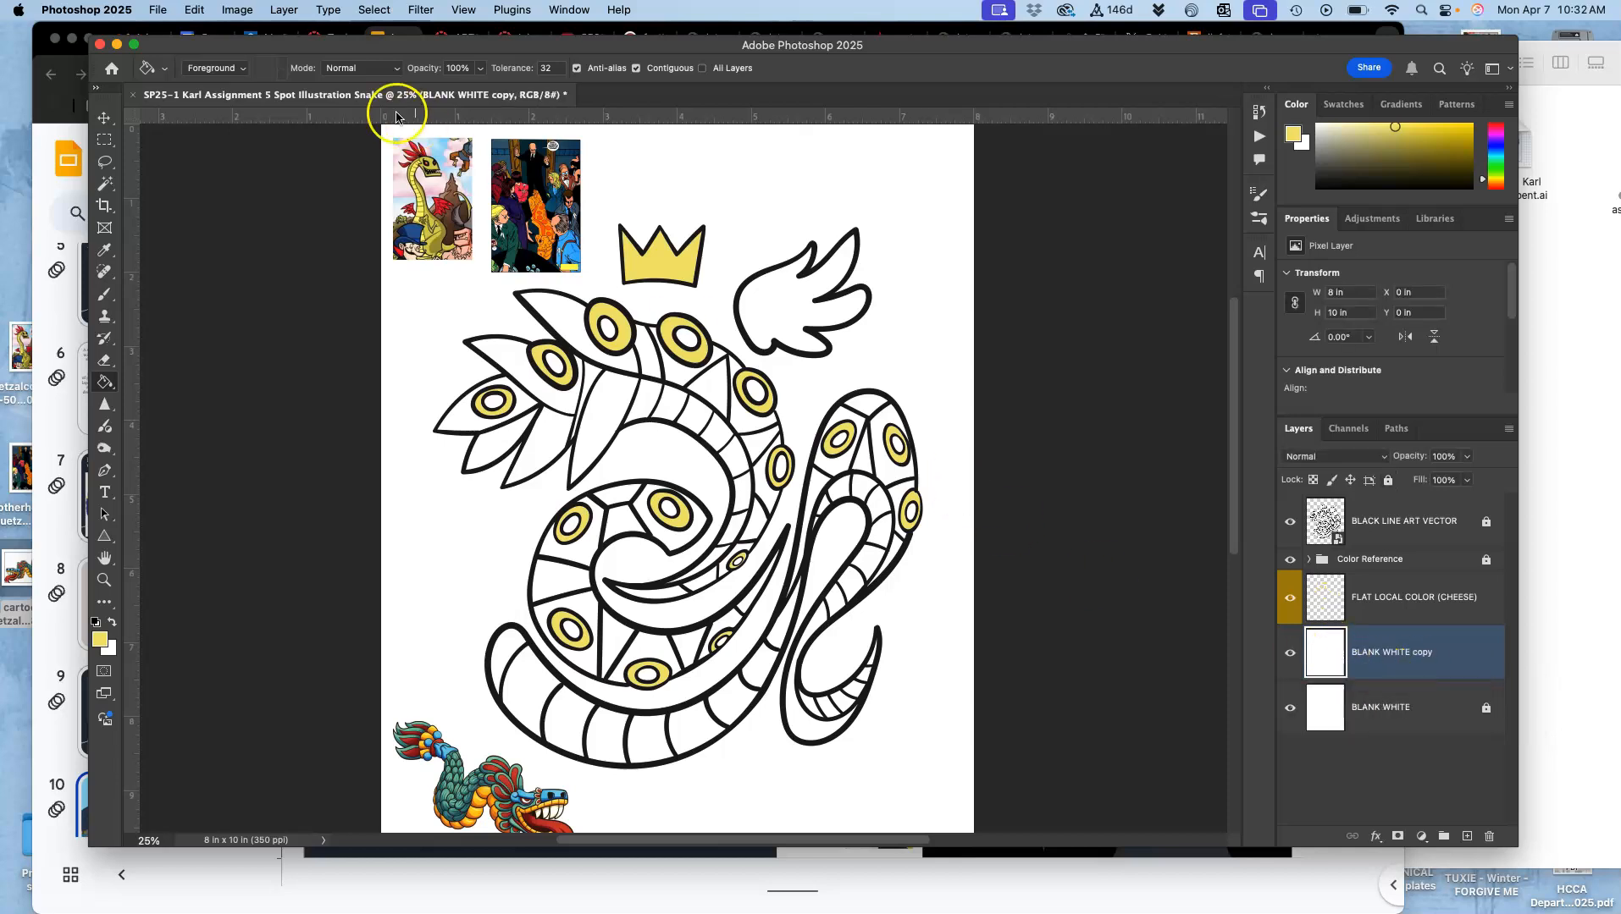
pyautogui.click(194, 9)
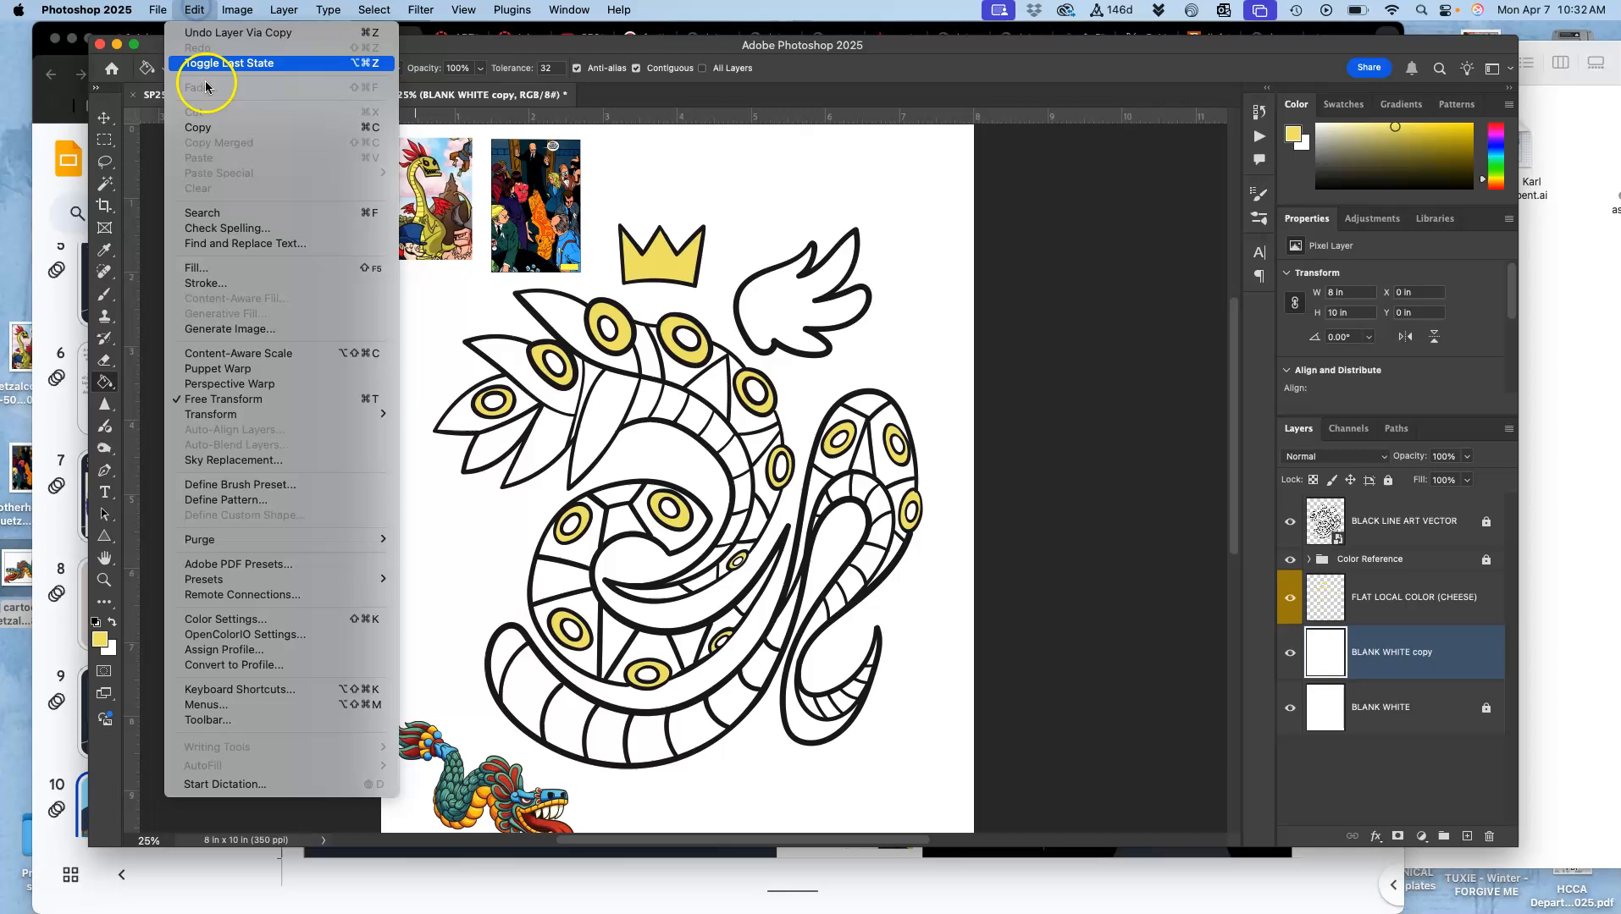
pyautogui.click(204, 264)
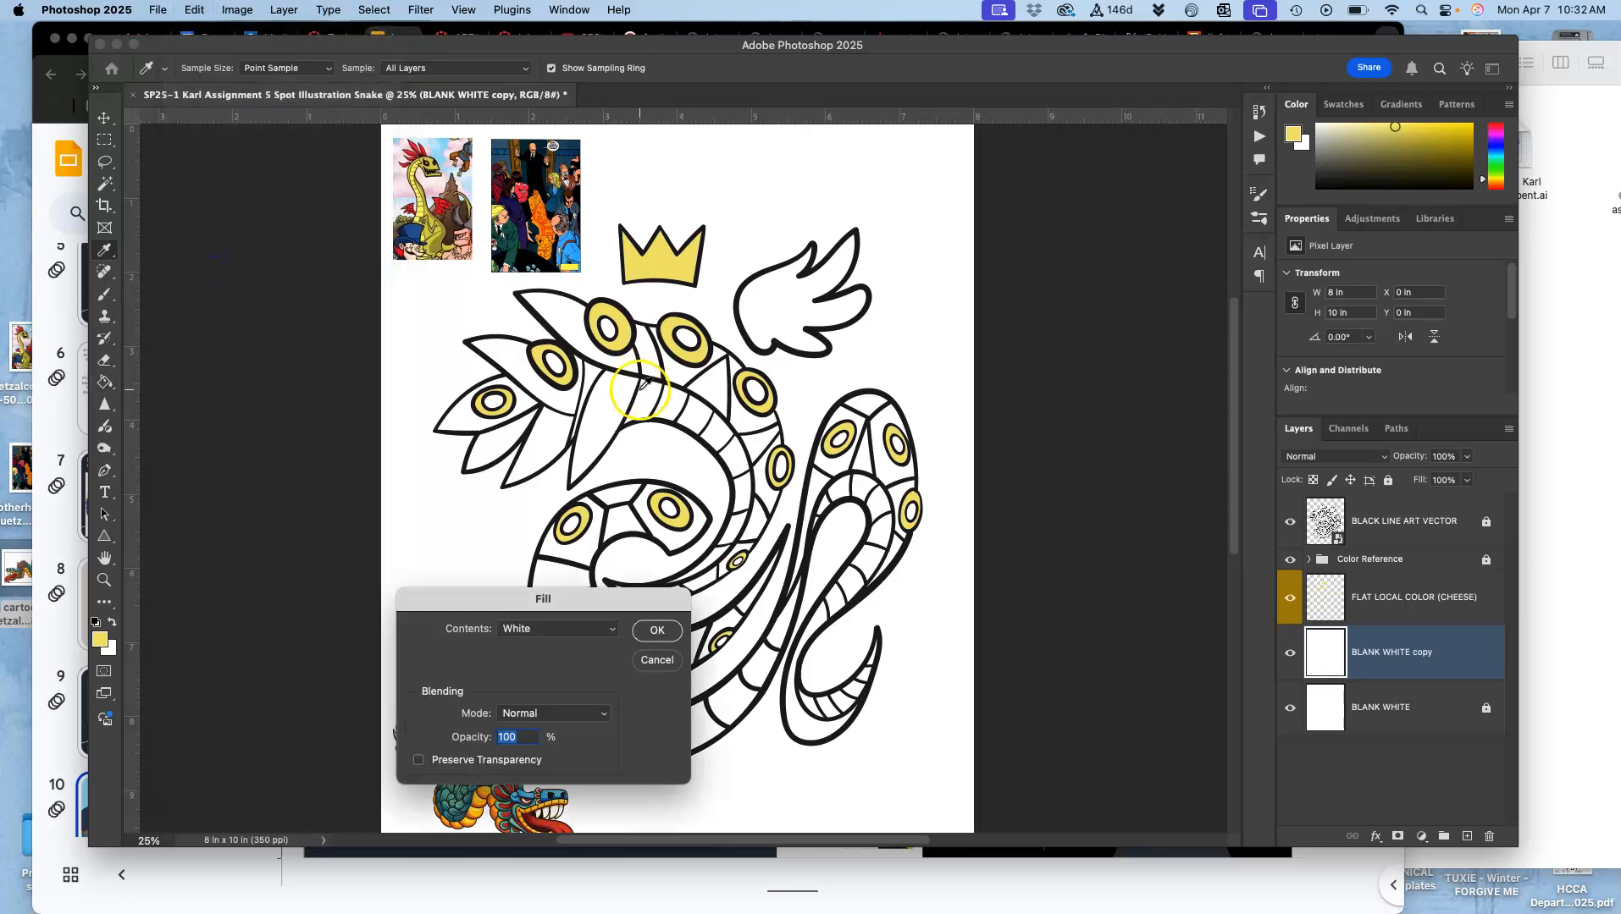
pyautogui.click(549, 635)
pyautogui.click(537, 606)
pyautogui.click(657, 629)
# Lock the gray BLANK WHITE copy layer, toggle it to compare the fills against gray and white, and leave it hidden
pyautogui.press('g')
pyautogui.click(1388, 660)
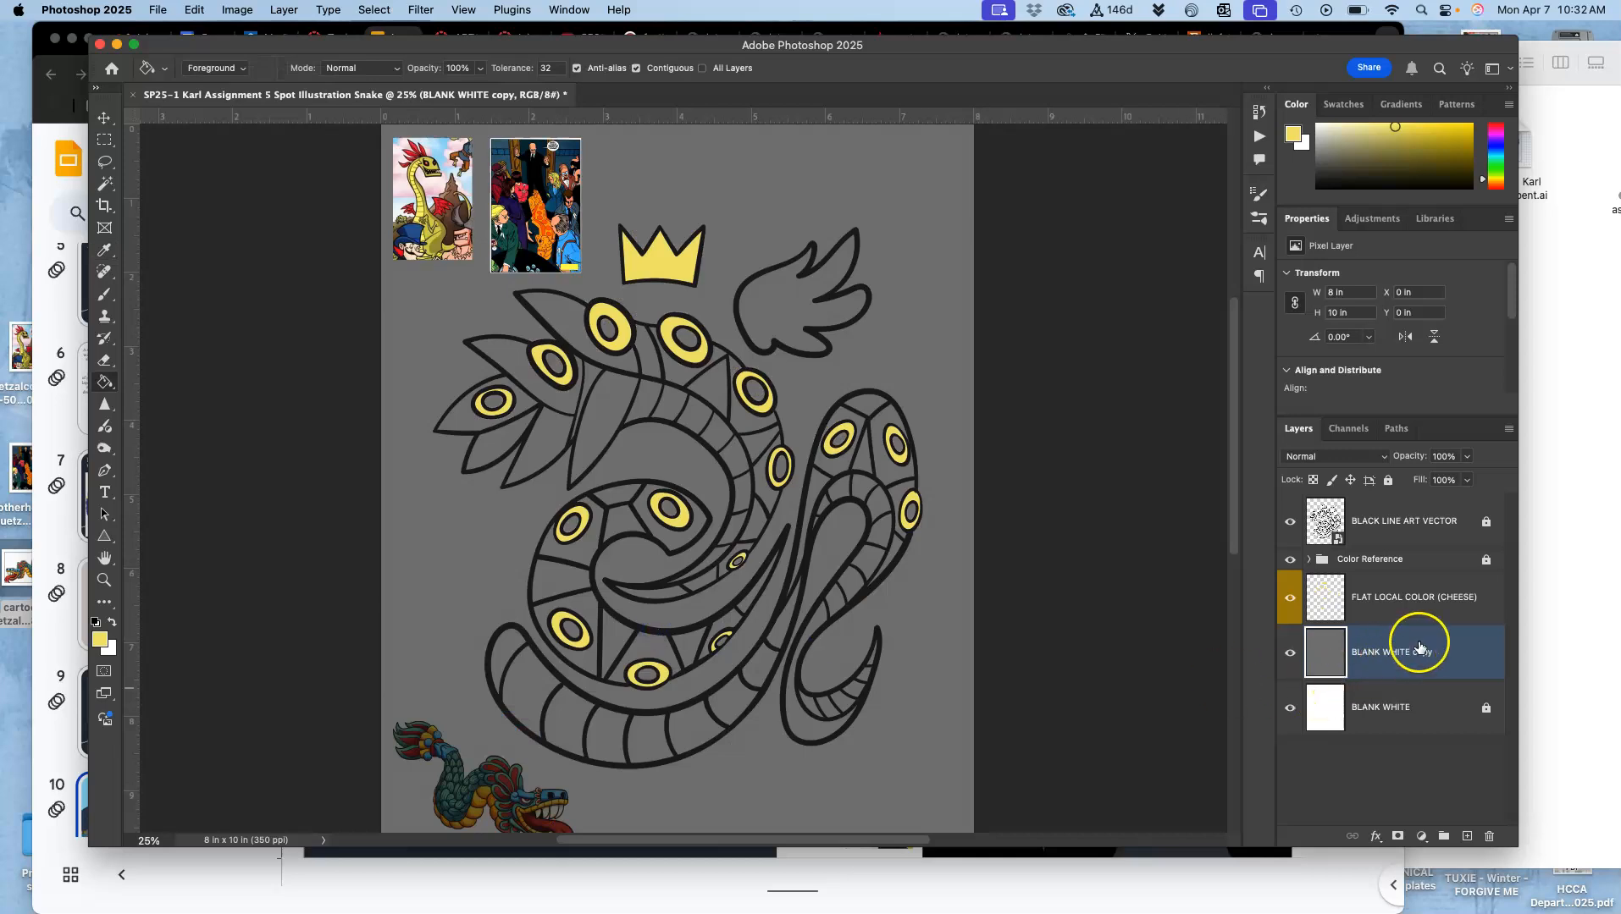
pyautogui.click(1386, 481)
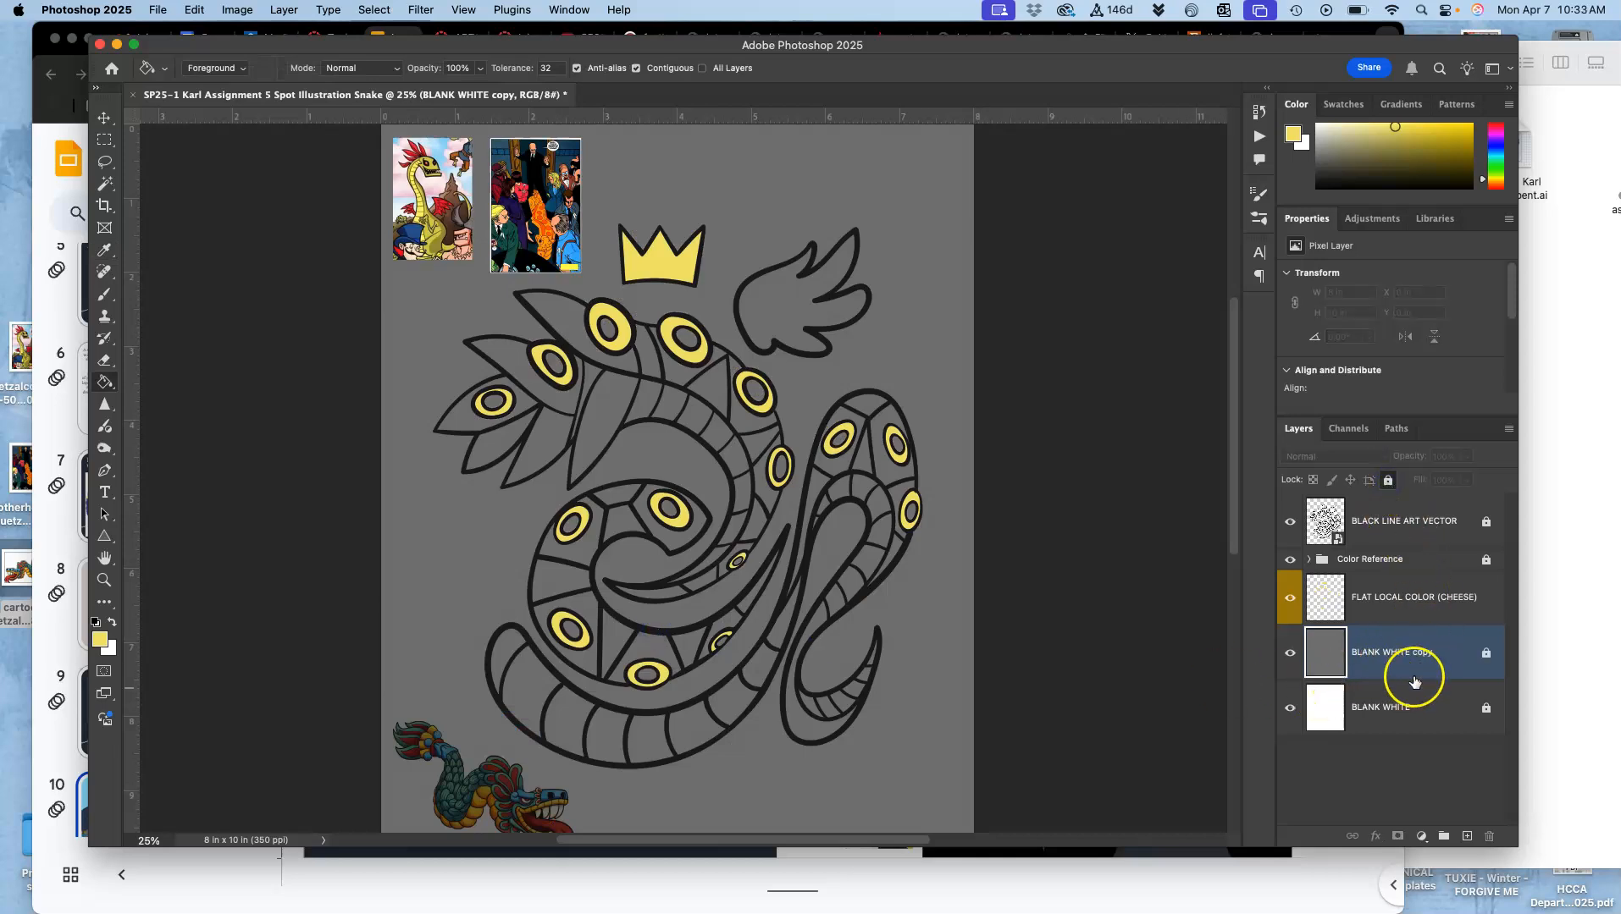
pyautogui.click(1290, 654)
pyautogui.click(1289, 656)
pyautogui.click(1289, 656)
pyautogui.click(1288, 656)
pyautogui.click(1289, 657)
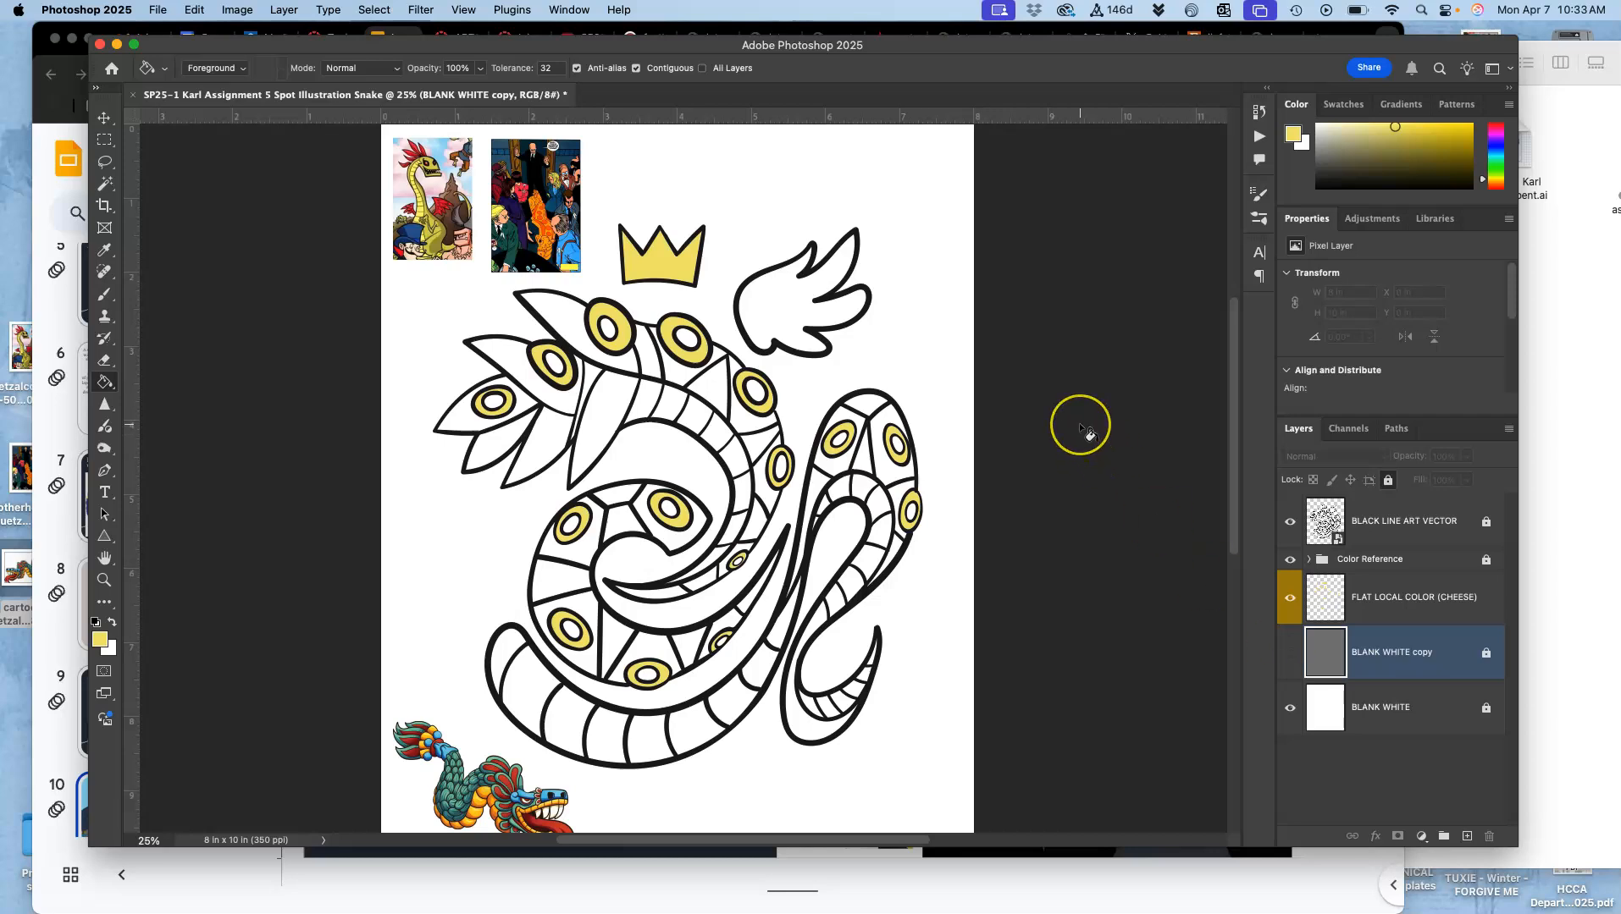
# On the BLACK LINE ART VECTOR layer, select the triangular patches between the spots along the neck and upper coil with the Magic Wand
pyautogui.click(1386, 521)
pyautogui.click(105, 184)
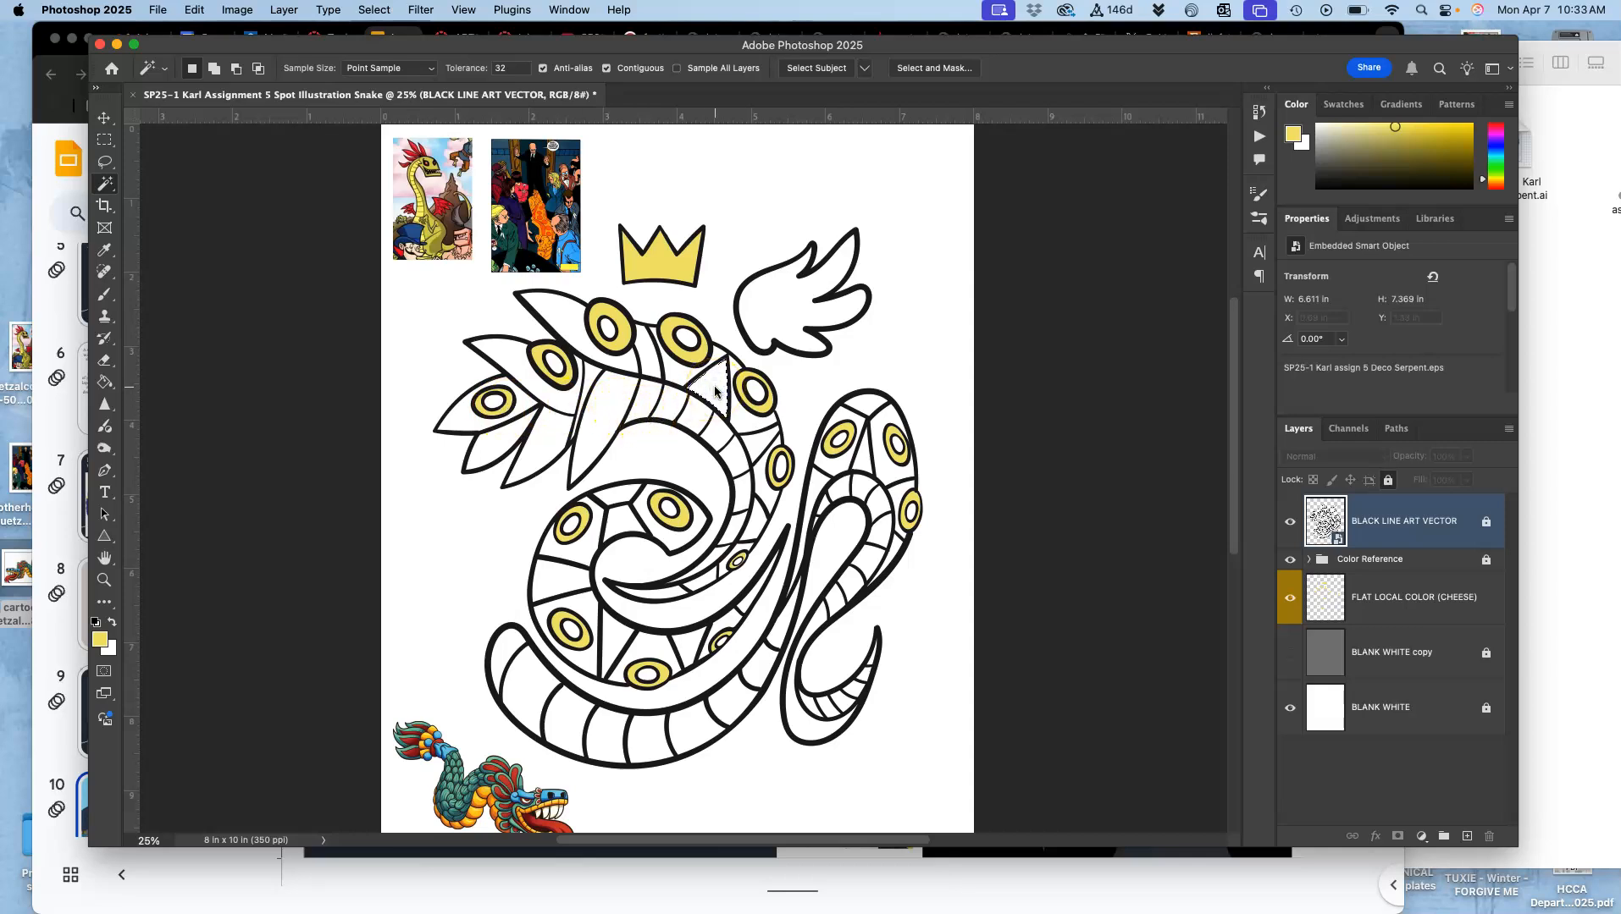
pyautogui.keyDown('shift'); pyautogui.click(759, 440); pyautogui.keyUp('shift')
pyautogui.keyDown('shift'); pyautogui.click(754, 520); pyautogui.keyUp('shift')
pyautogui.keyDown('shift'); pyautogui.click(707, 580); pyautogui.keyUp('shift')
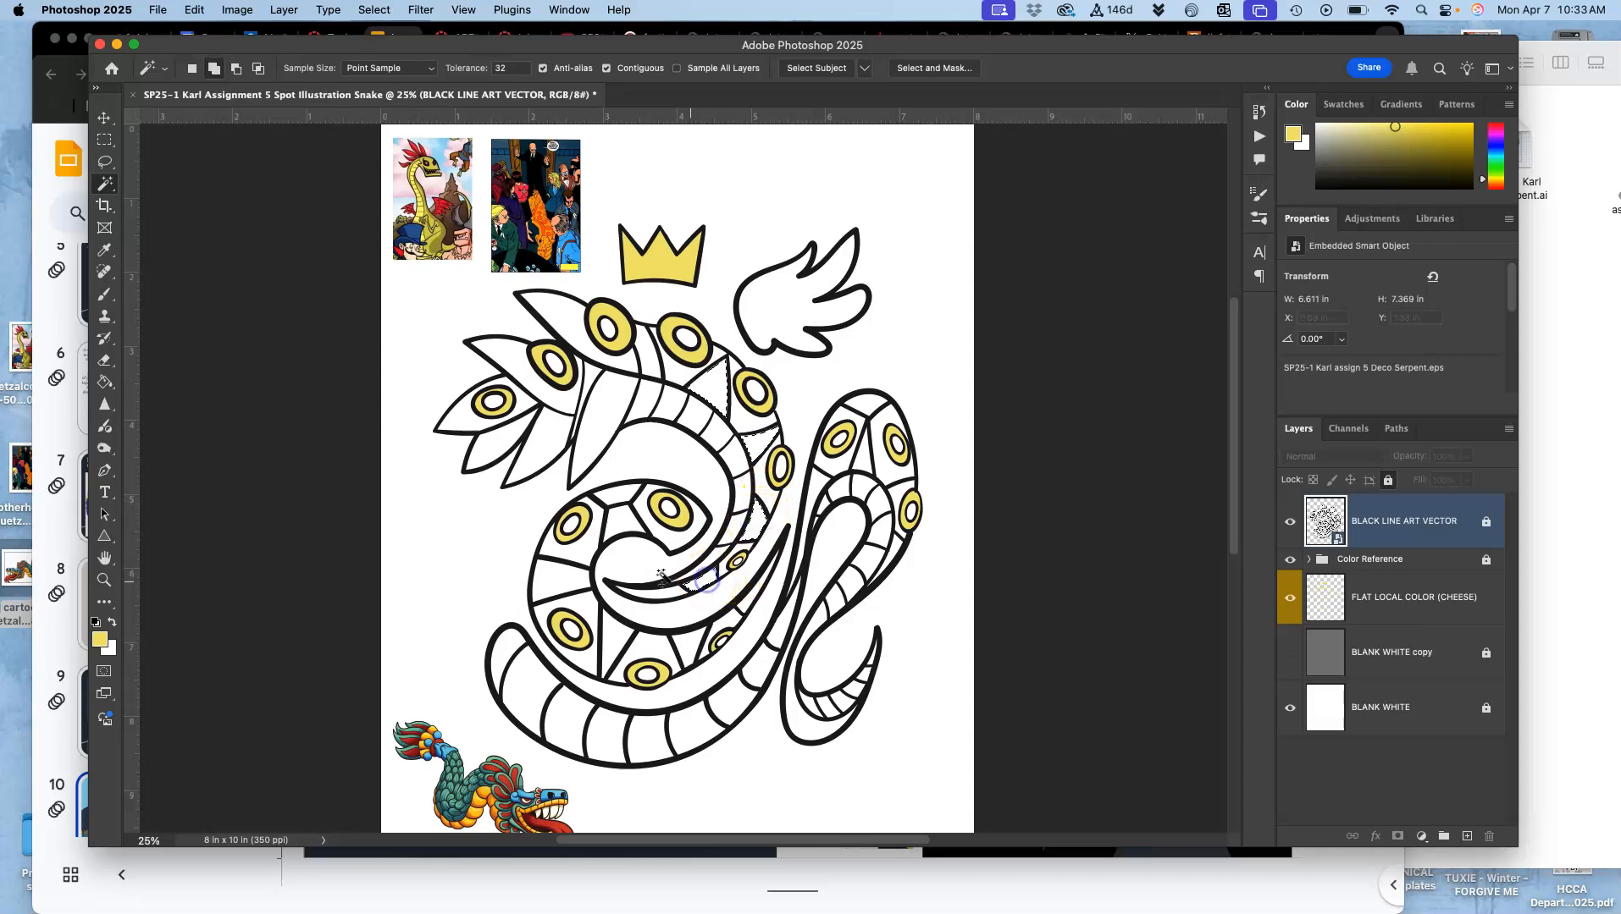
pyautogui.keyDown('shift'); pyautogui.click(625, 523); pyautogui.keyUp('shift')
pyautogui.keyDown('shift'); pyautogui.click(560, 577); pyautogui.keyUp('shift')
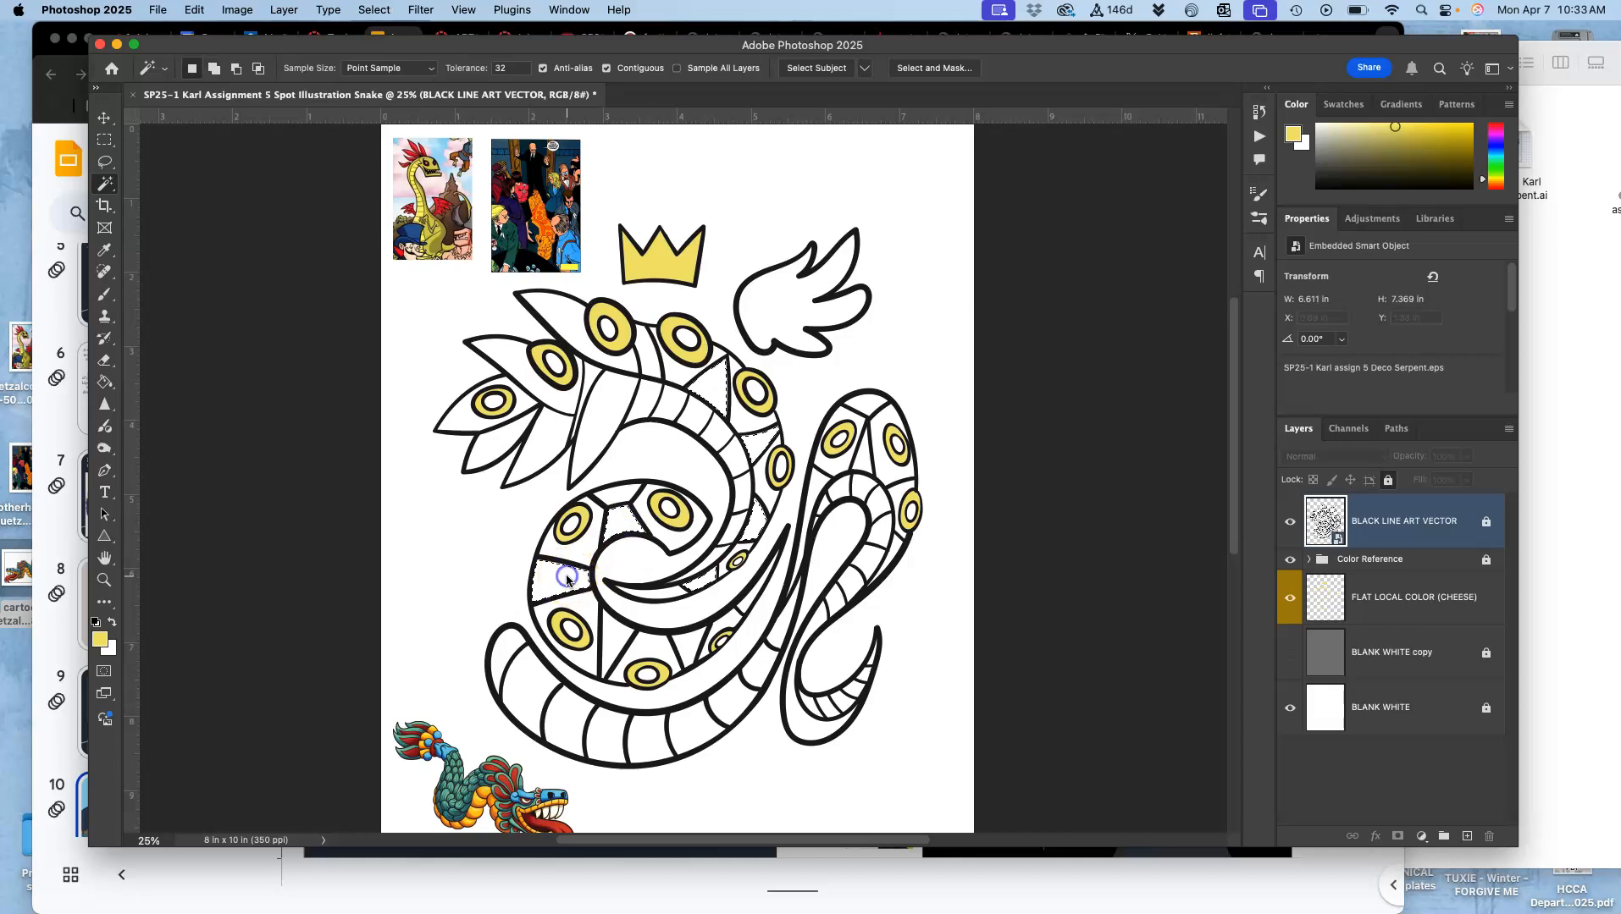
# Add the triangular patches along the lower coil and the upright tail loop to the selection
pyautogui.keyDown('shift'); pyautogui.click(615, 637); pyautogui.keyUp('shift')
pyautogui.keyDown('shift'); pyautogui.click(691, 649); pyautogui.keyUp('shift')
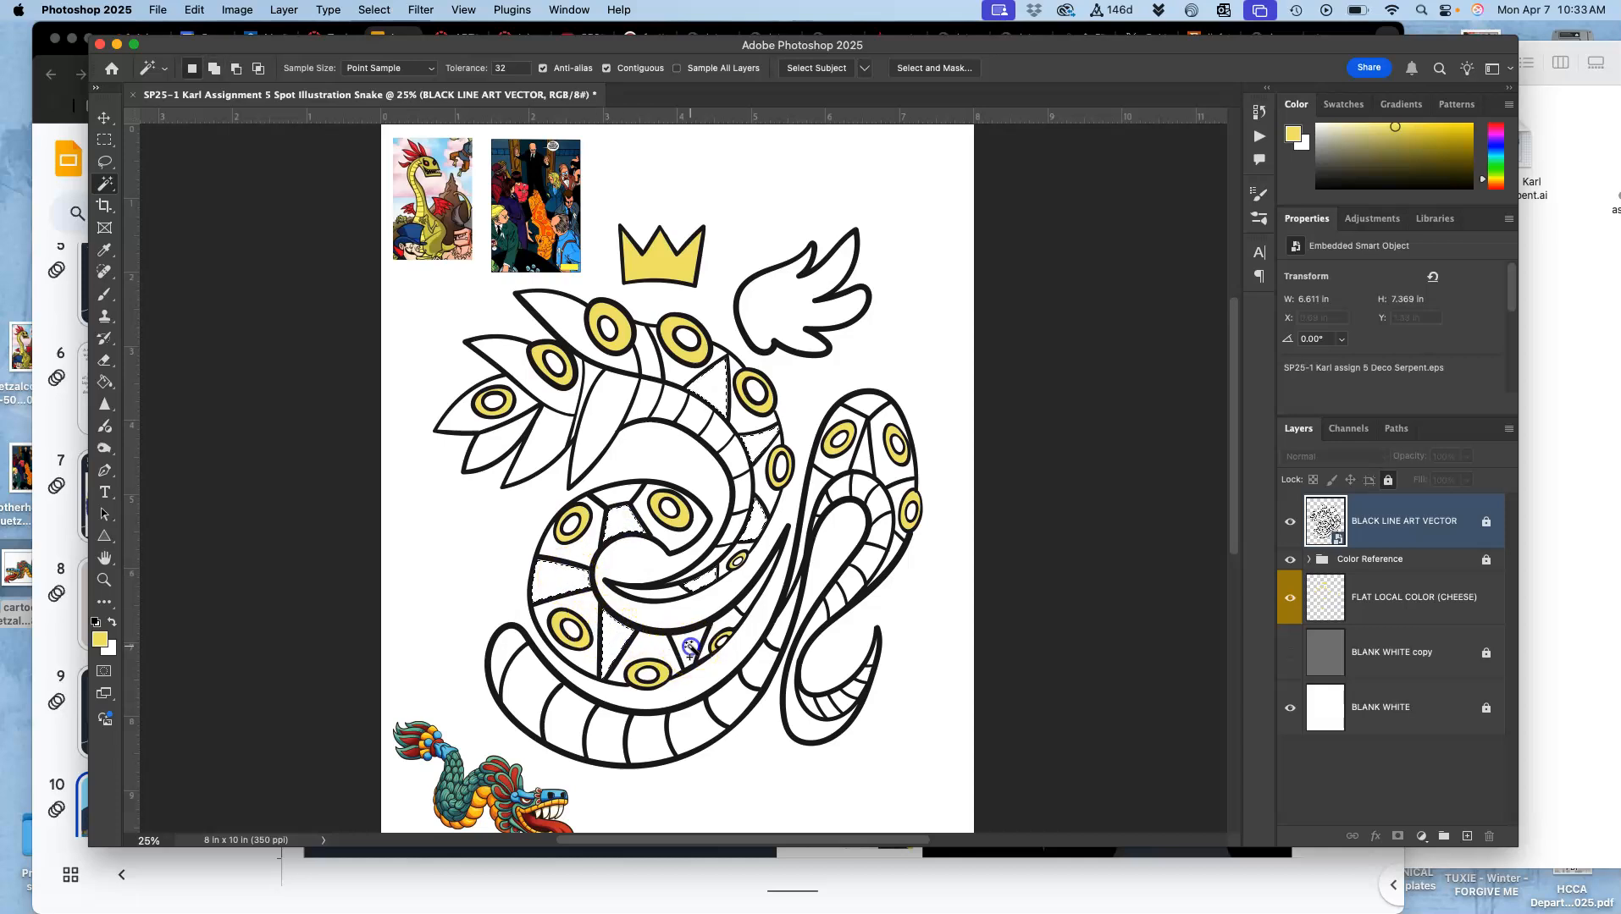
pyautogui.keyDown('shift'); pyautogui.click(746, 608); pyautogui.keyUp('shift')
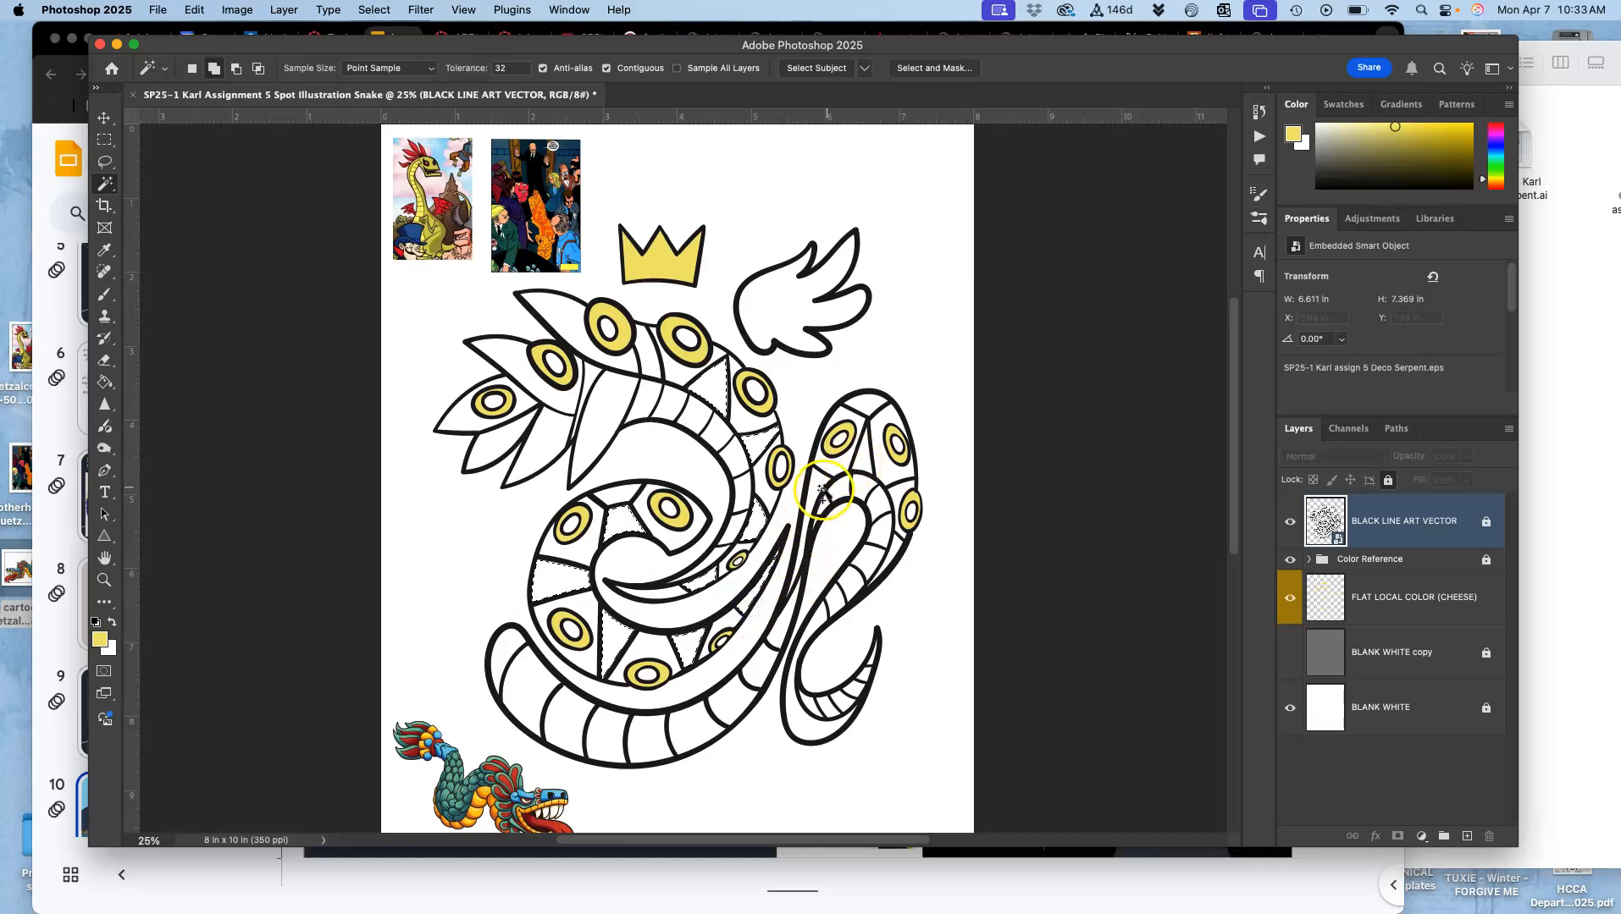
pyautogui.keyDown('shift'); pyautogui.click(862, 458); pyautogui.keyUp('shift')
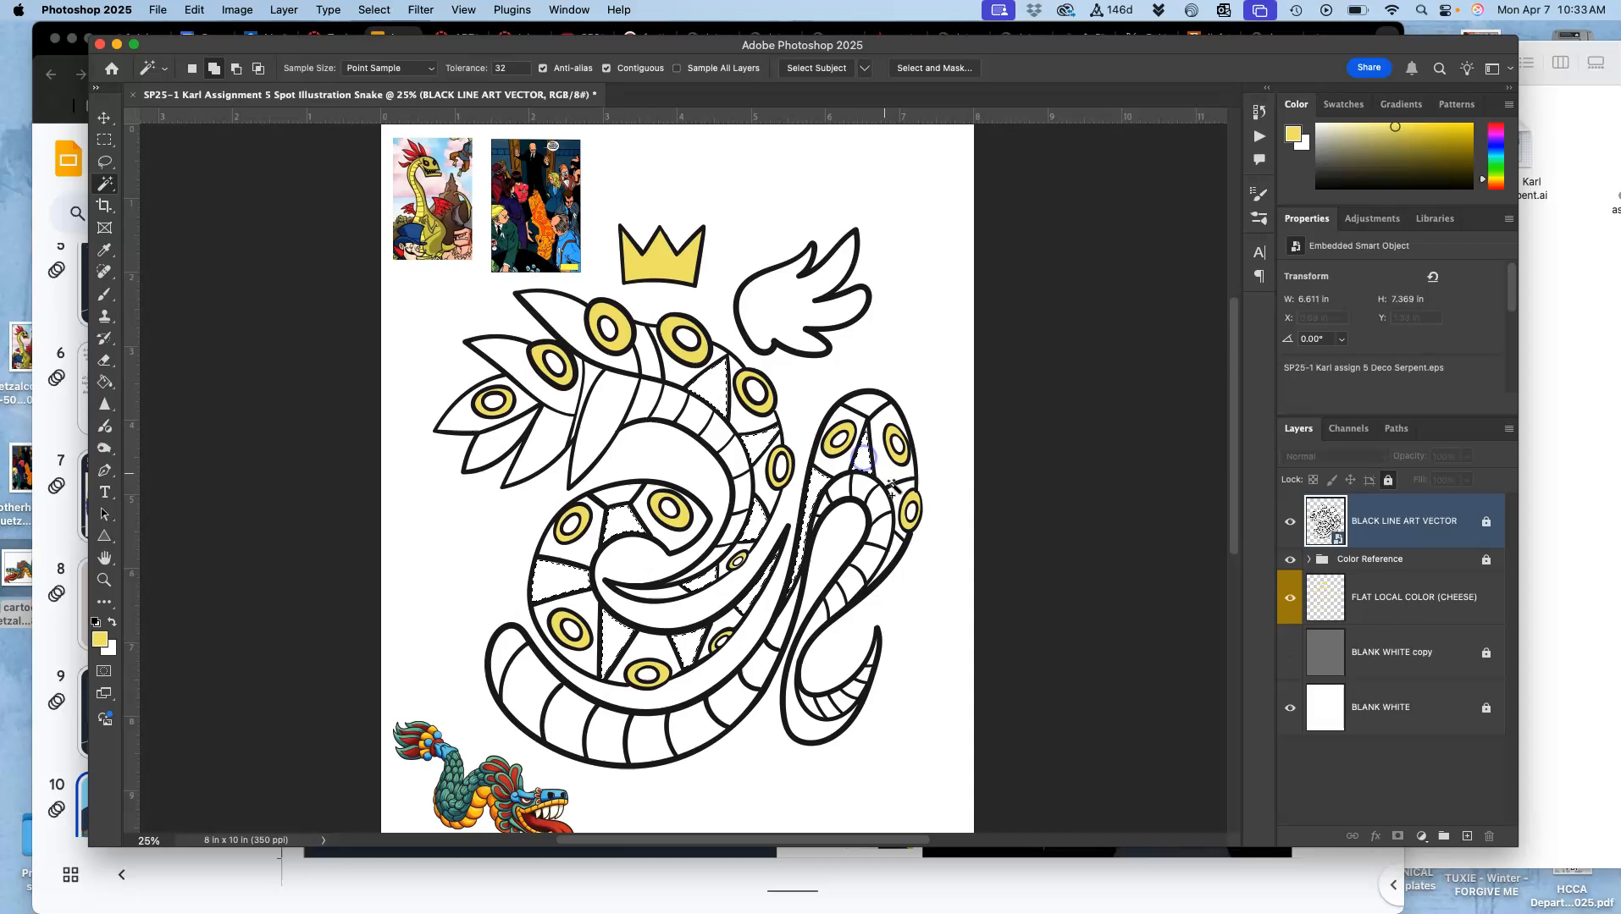
pyautogui.keyDown('shift'); pyautogui.click(896, 550); pyautogui.keyUp('shift')
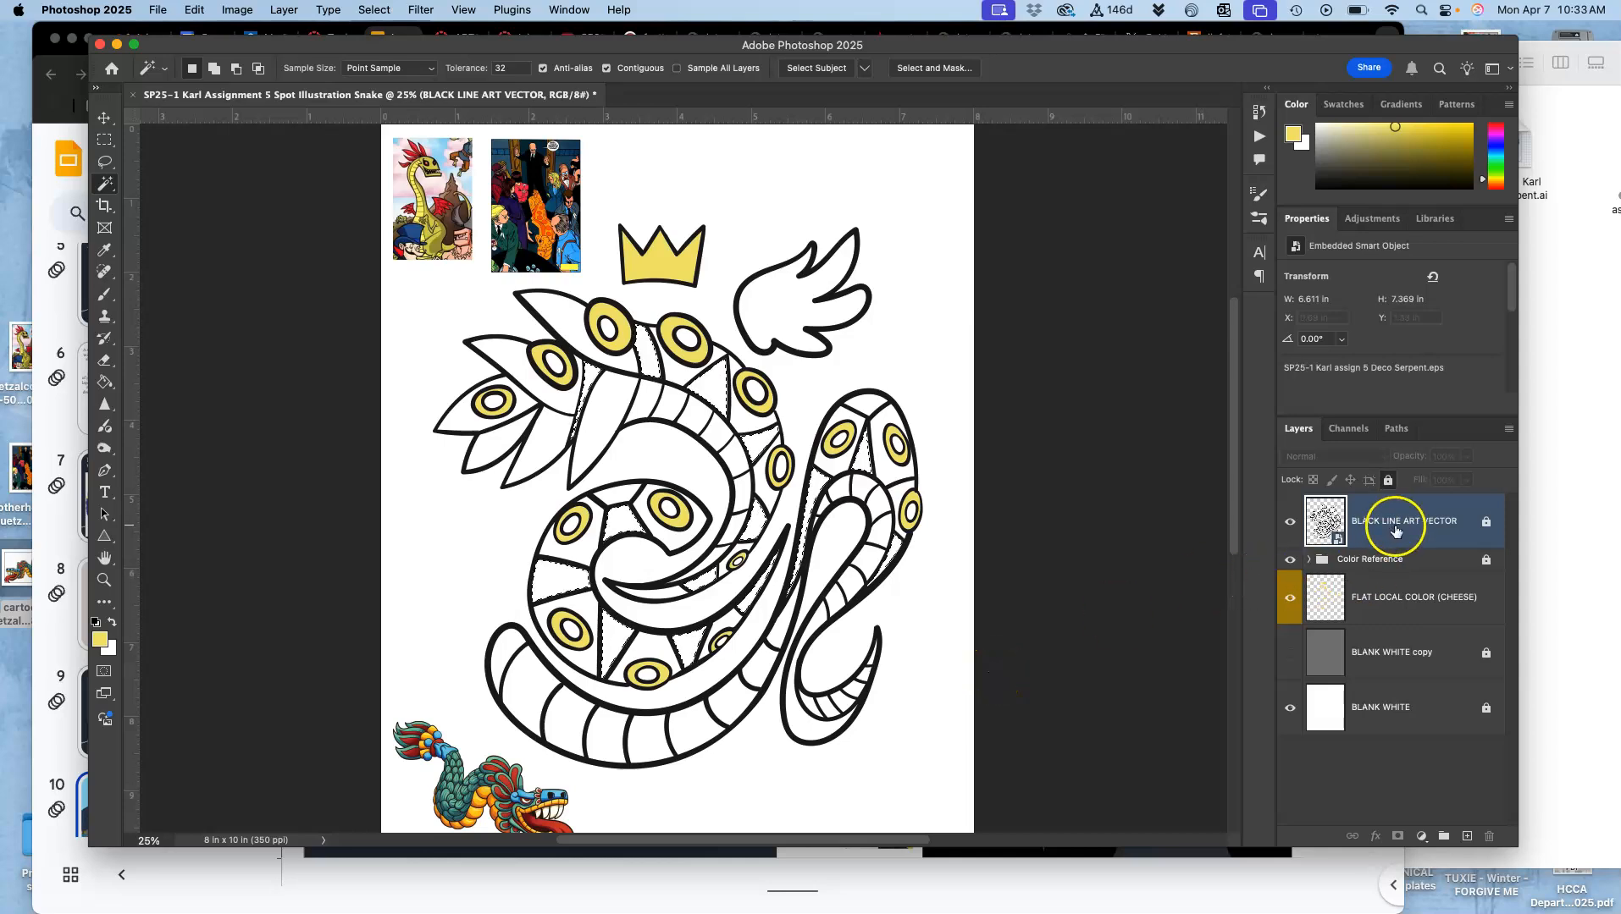
# Fill the selected patches on FLAT LOCAL COLOR (CHEESE) with orange sampled from the comic crowd reference, then deselect
pyautogui.click(103, 382)
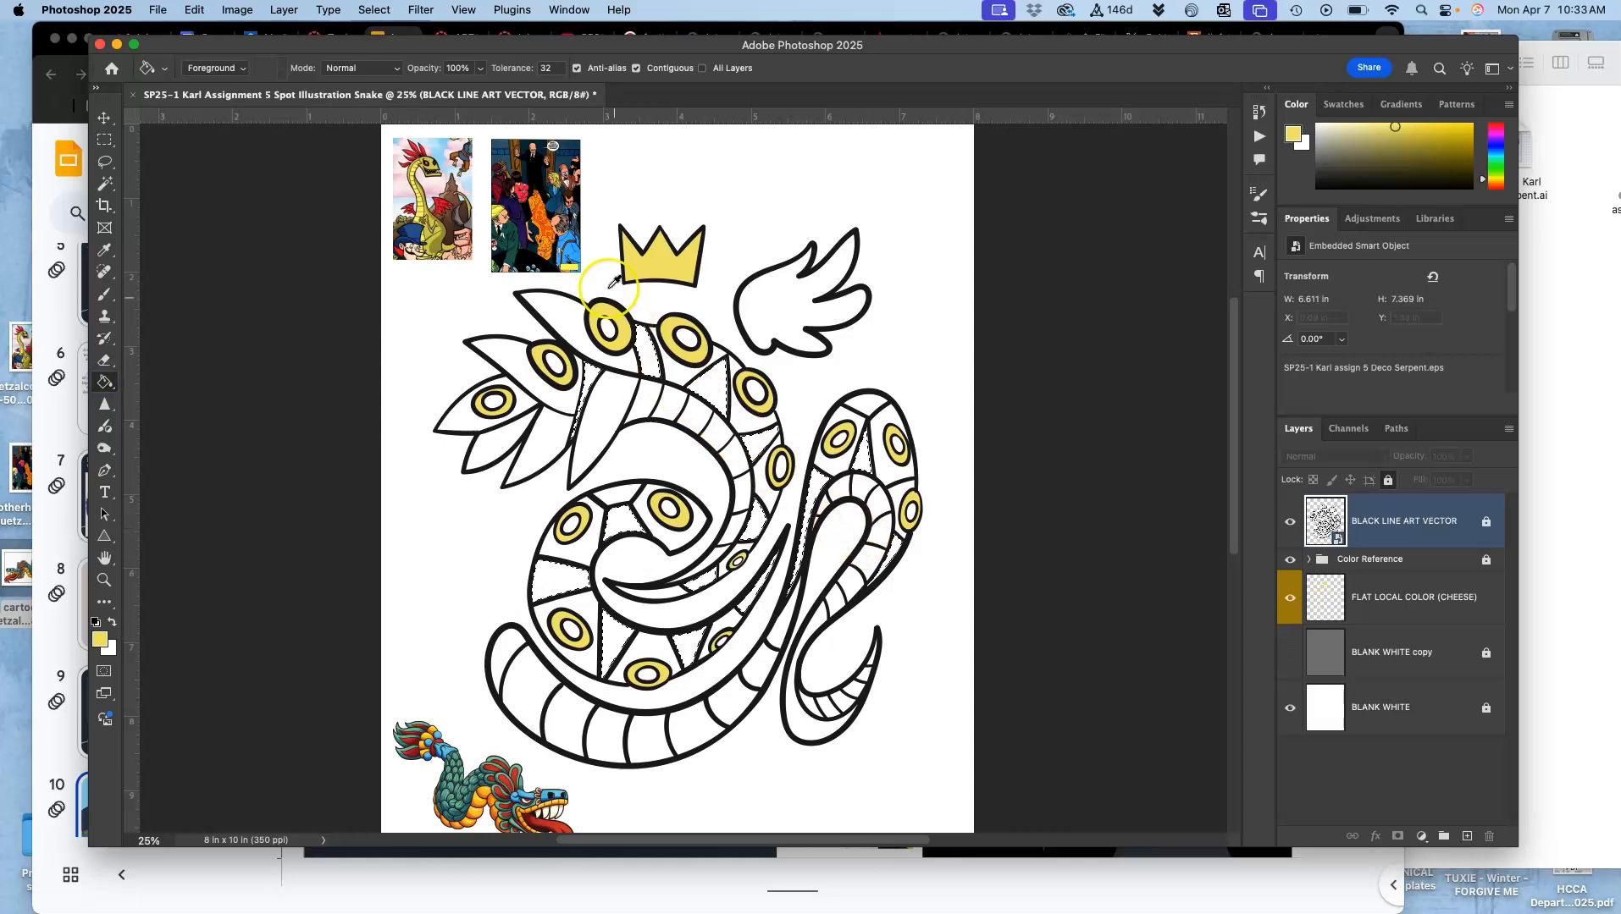
pyautogui.keyDown('alt'); pyautogui.click(534, 202); pyautogui.keyUp('alt')
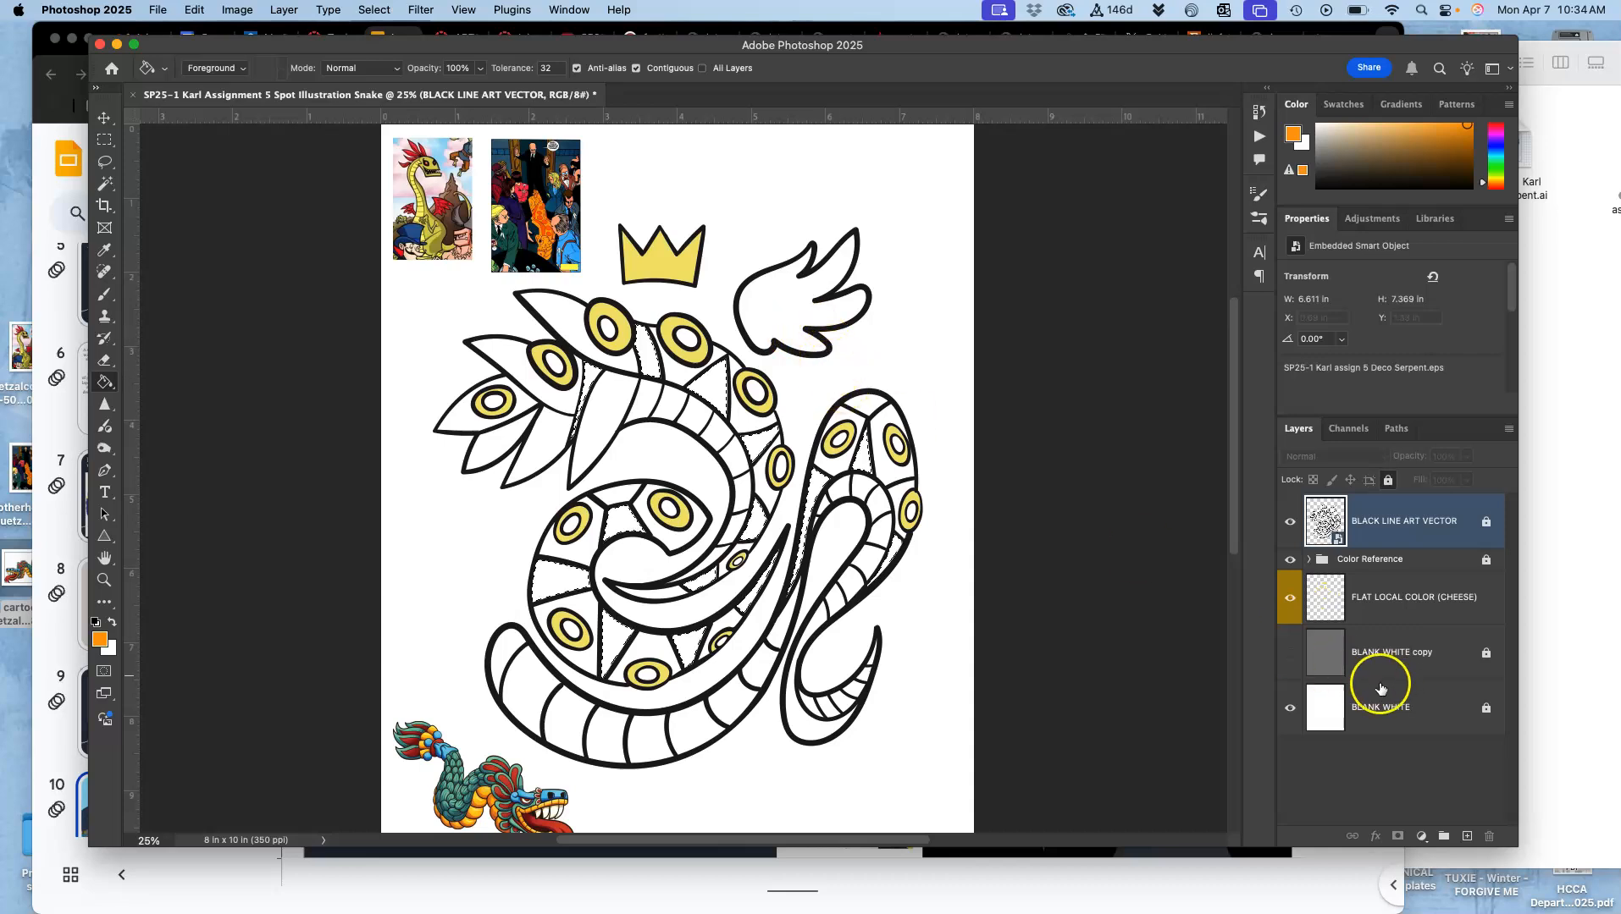
pyautogui.click(1403, 611)
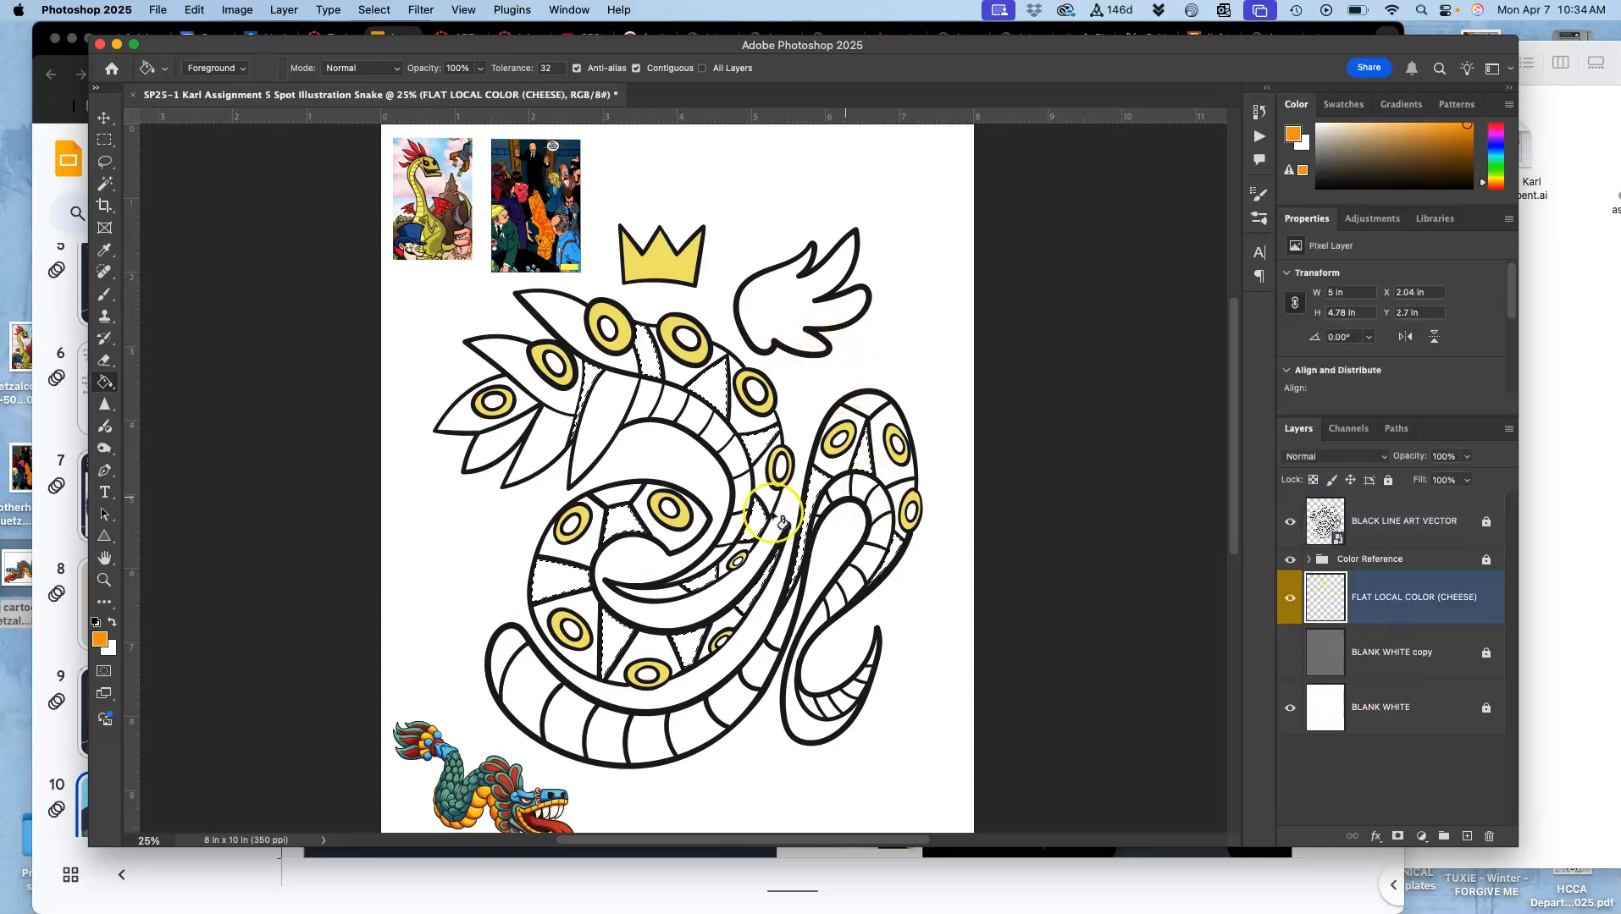
pyautogui.click(634, 519)
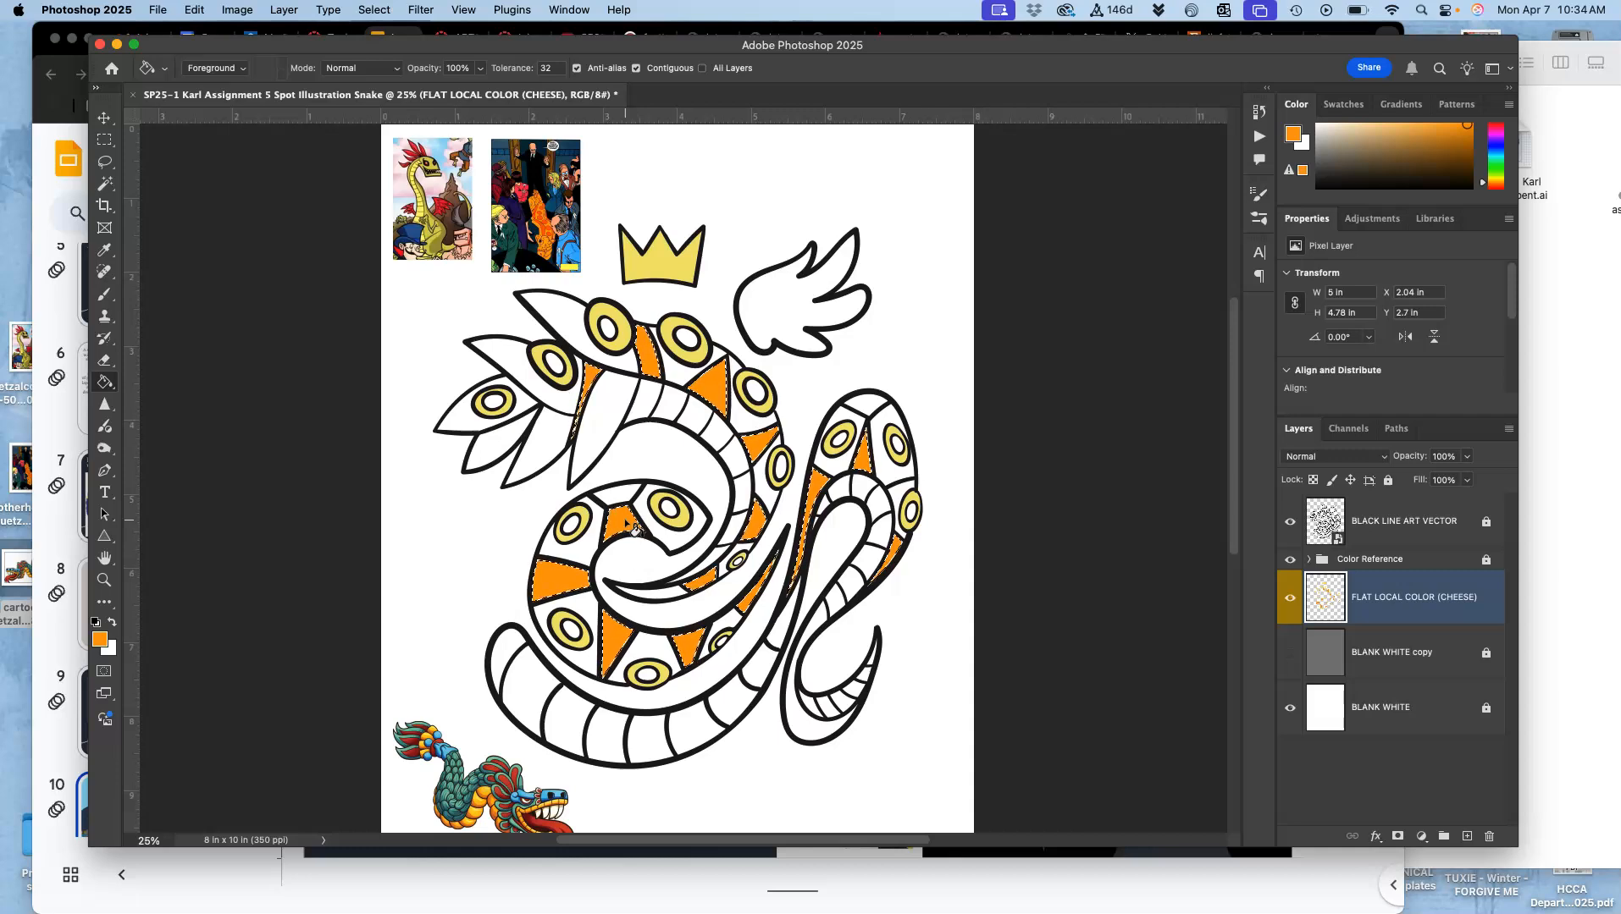
pyautogui.press('super+d')
pyautogui.click(811, 518)
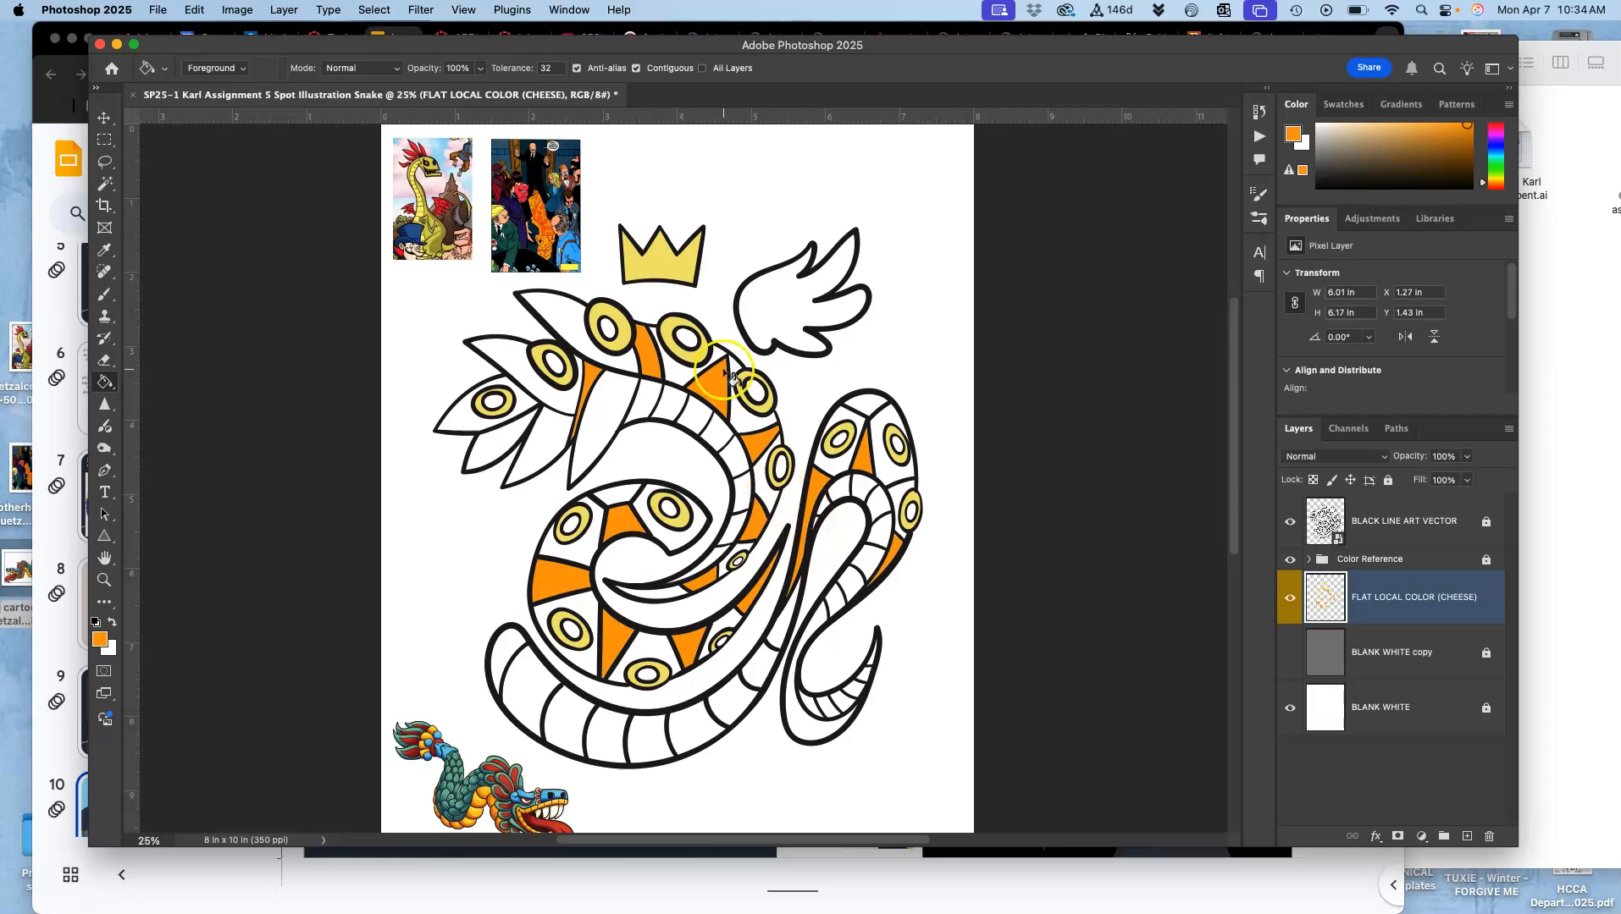
# Select the BLACK LINE ART VECTOR layer and briefly show the gray background to check which areas remain uncolored
pyautogui.click(1369, 524)
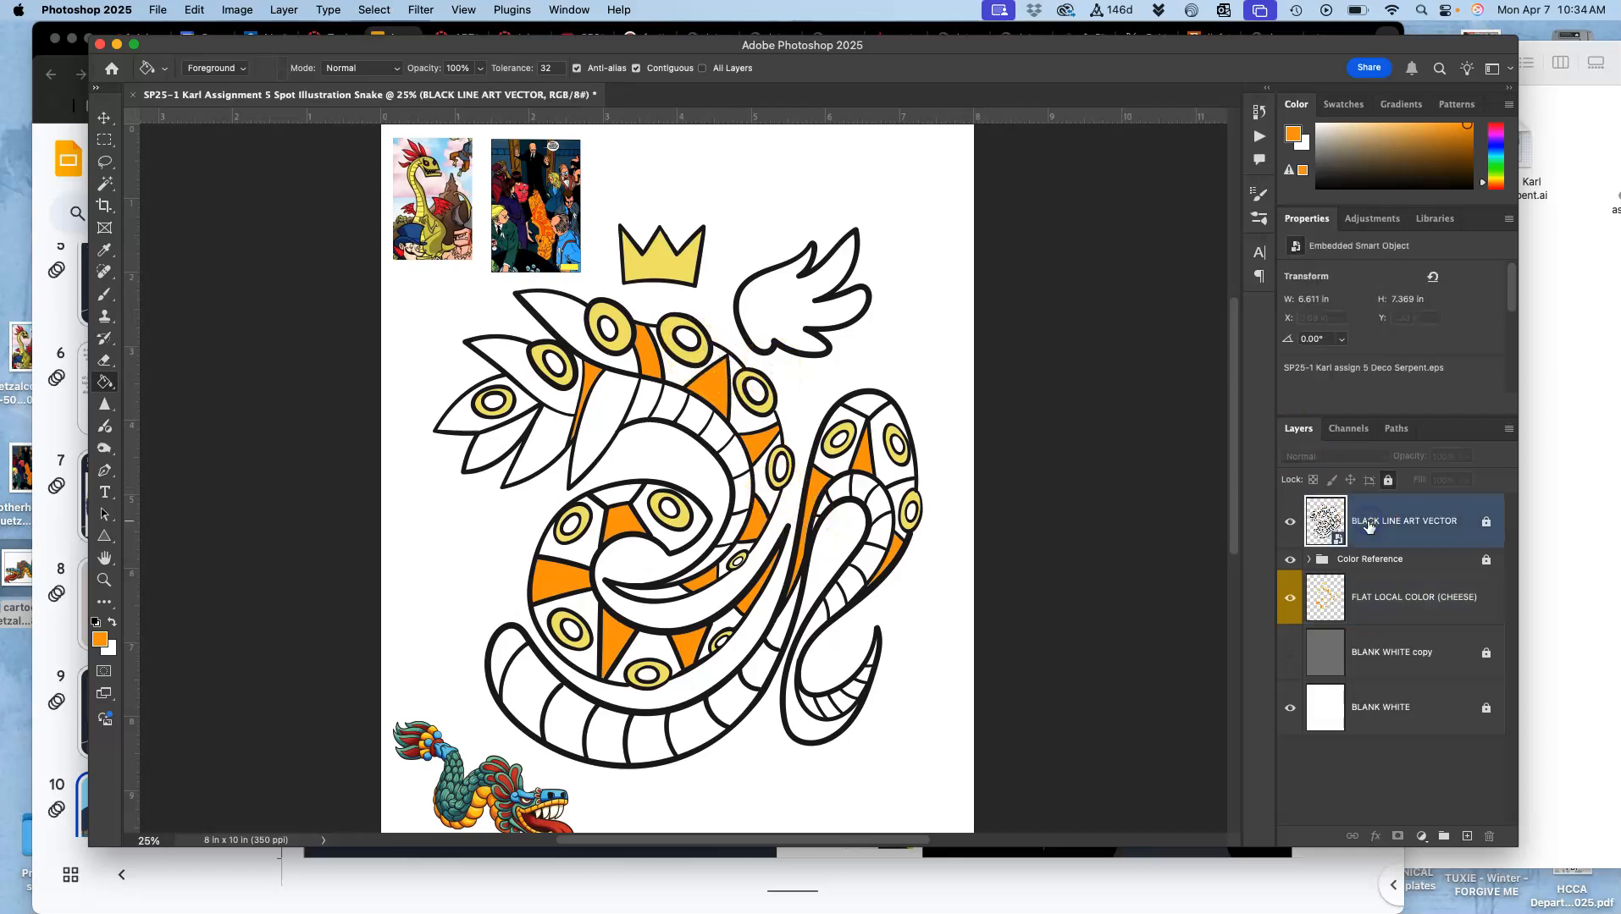
pyautogui.click(1290, 653)
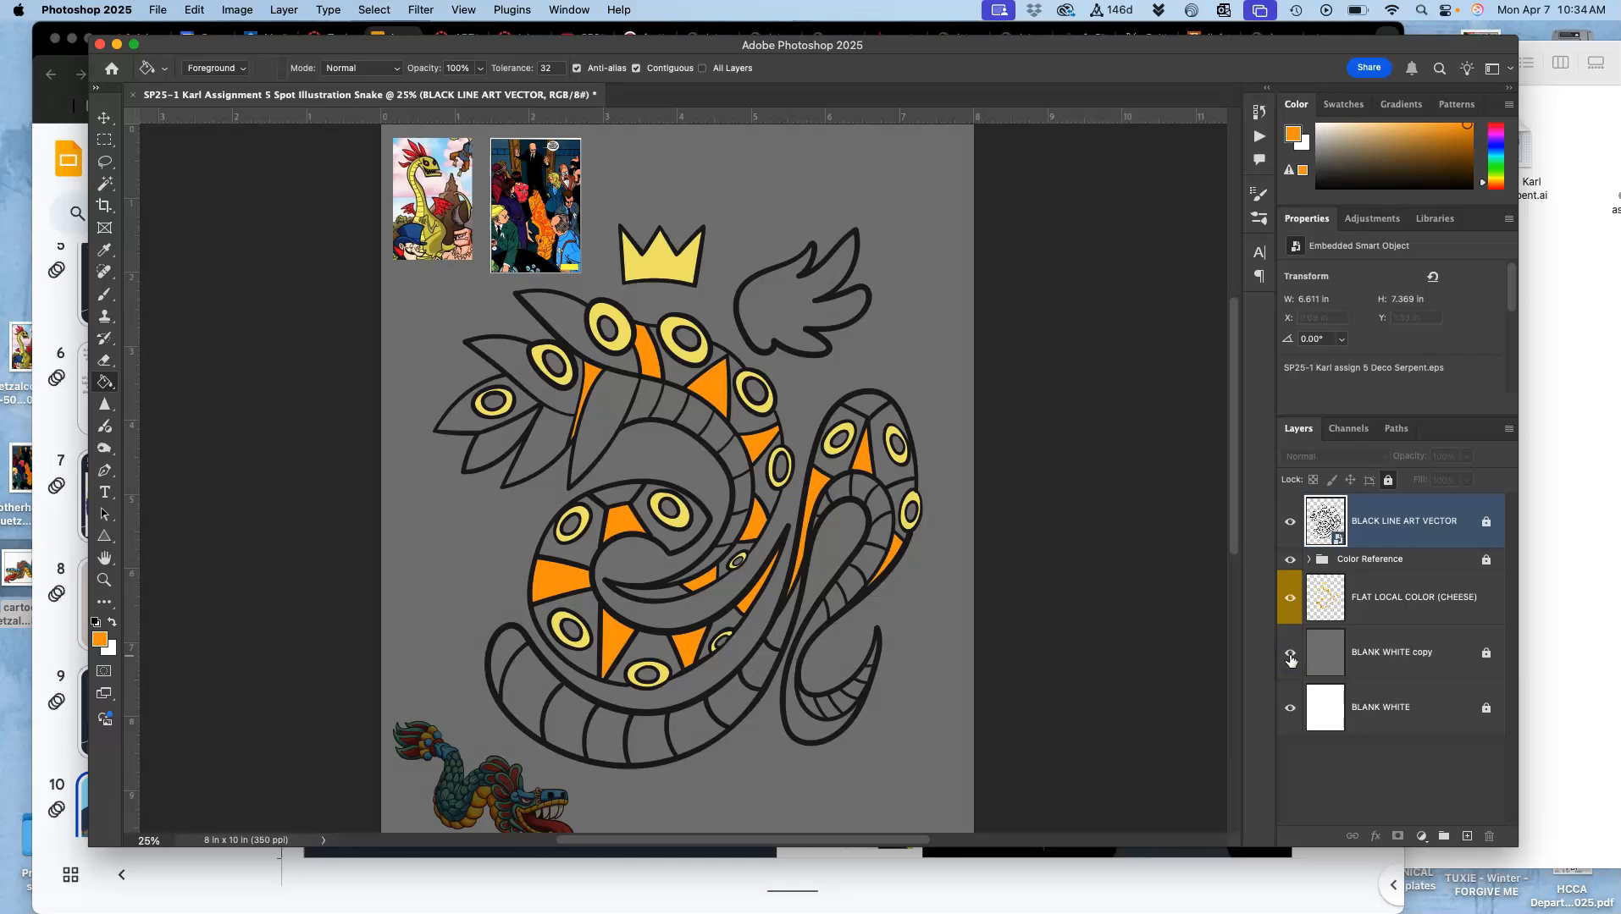
pyautogui.click(1290, 654)
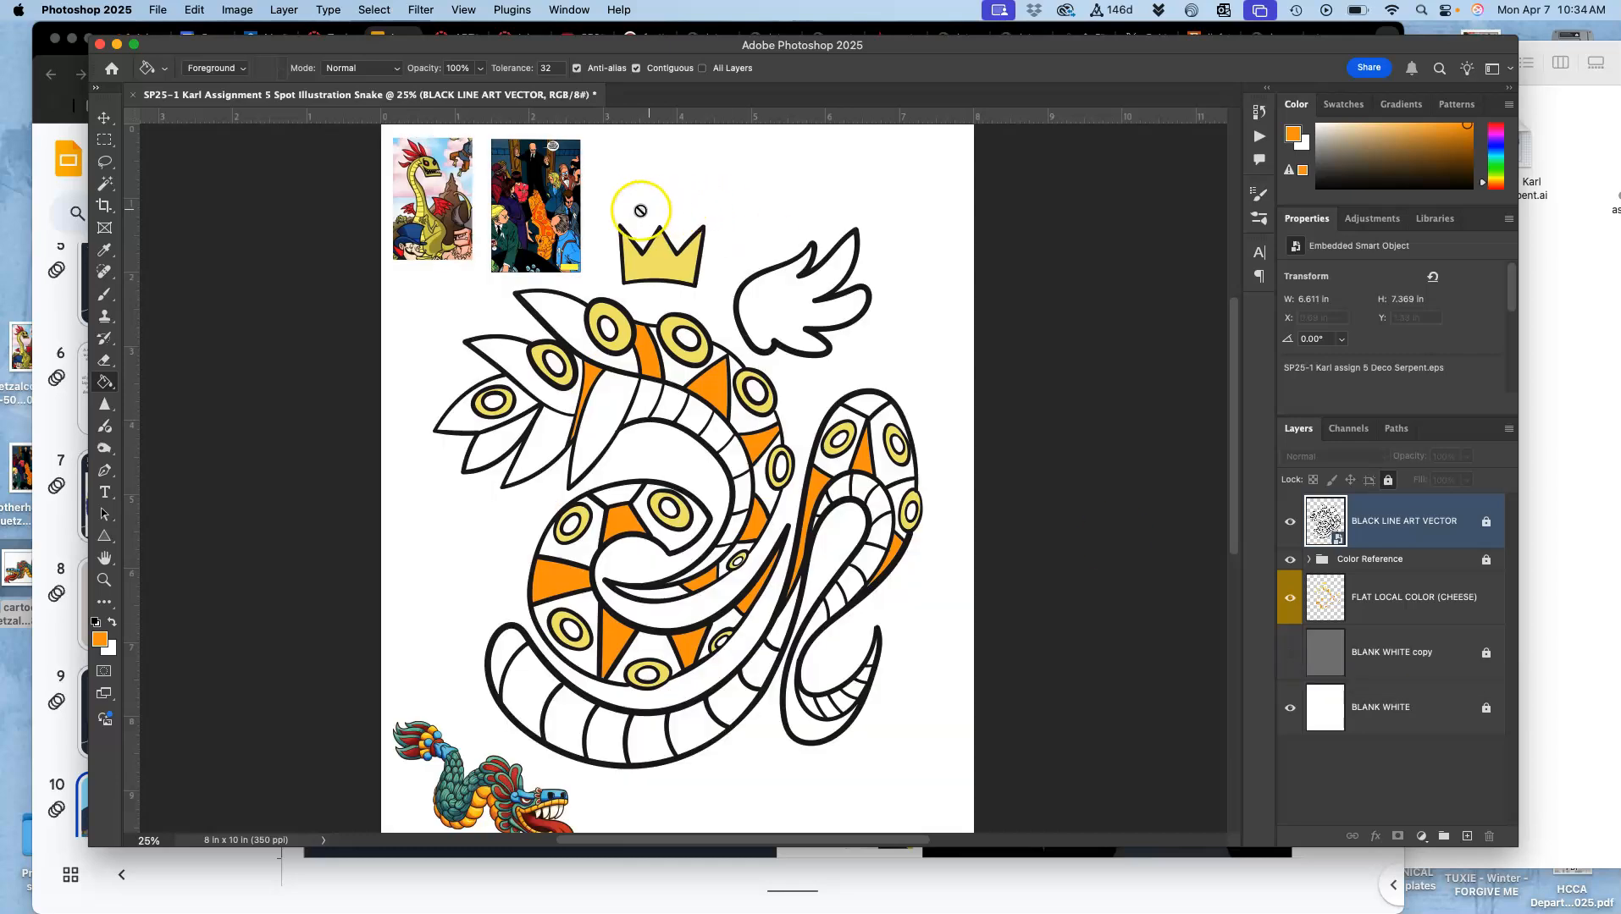
# Sample a pale peach foreground color from the yellow dragon reference and show the gray BLANK WHITE copy layer
pyautogui.scroll(-2, 576, 529)
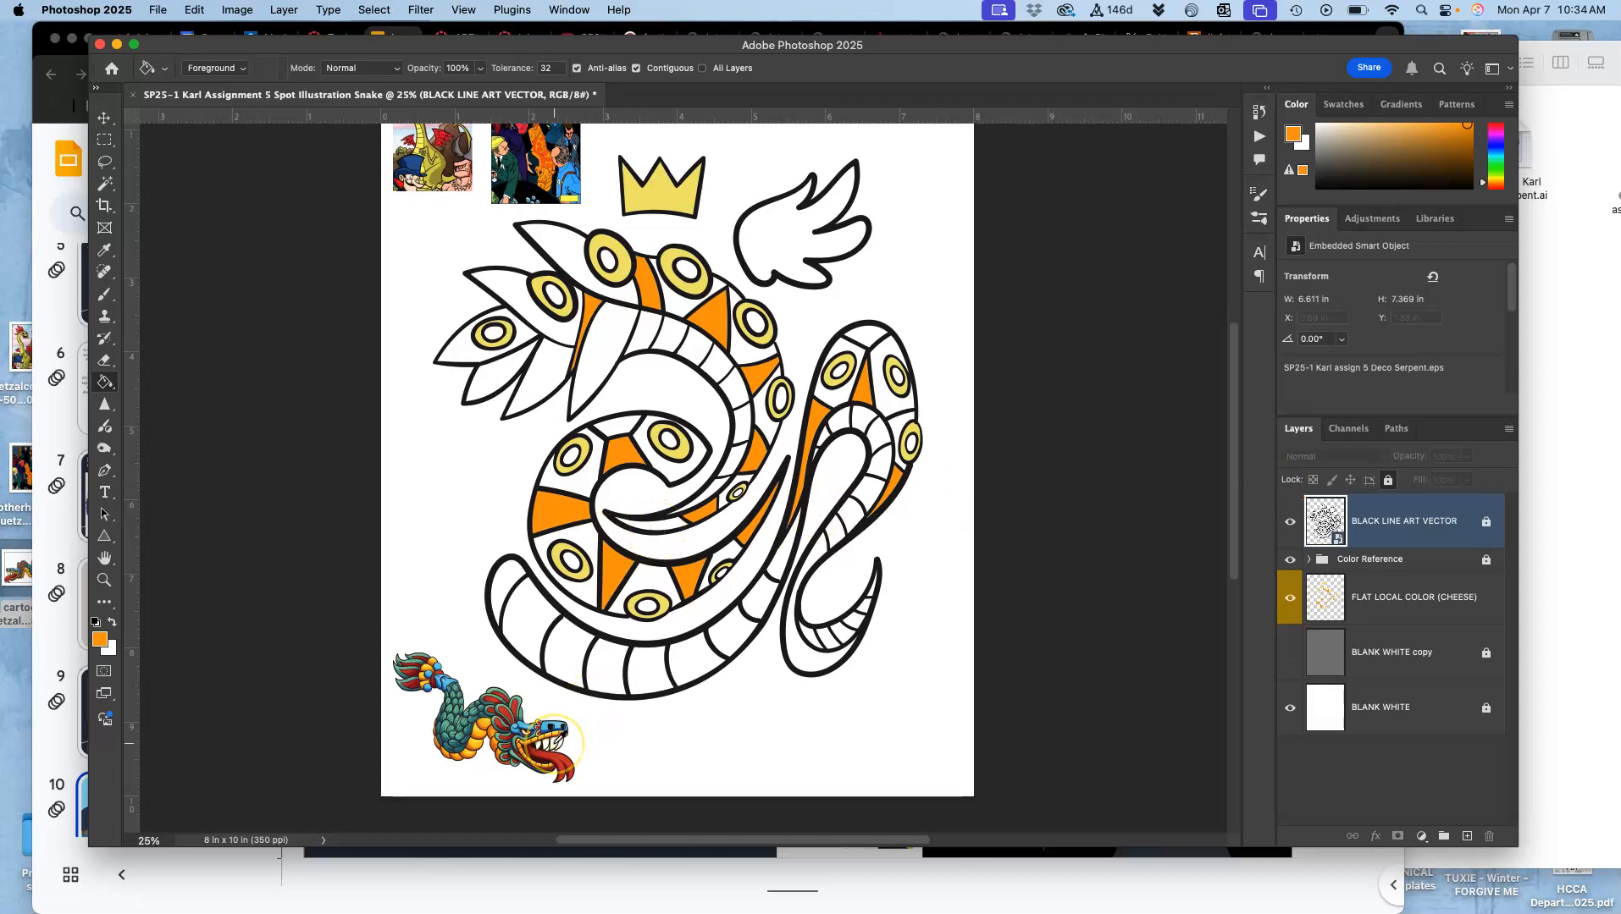
pyautogui.keyDown('alt'); pyautogui.click(560, 740); pyautogui.keyUp('alt')
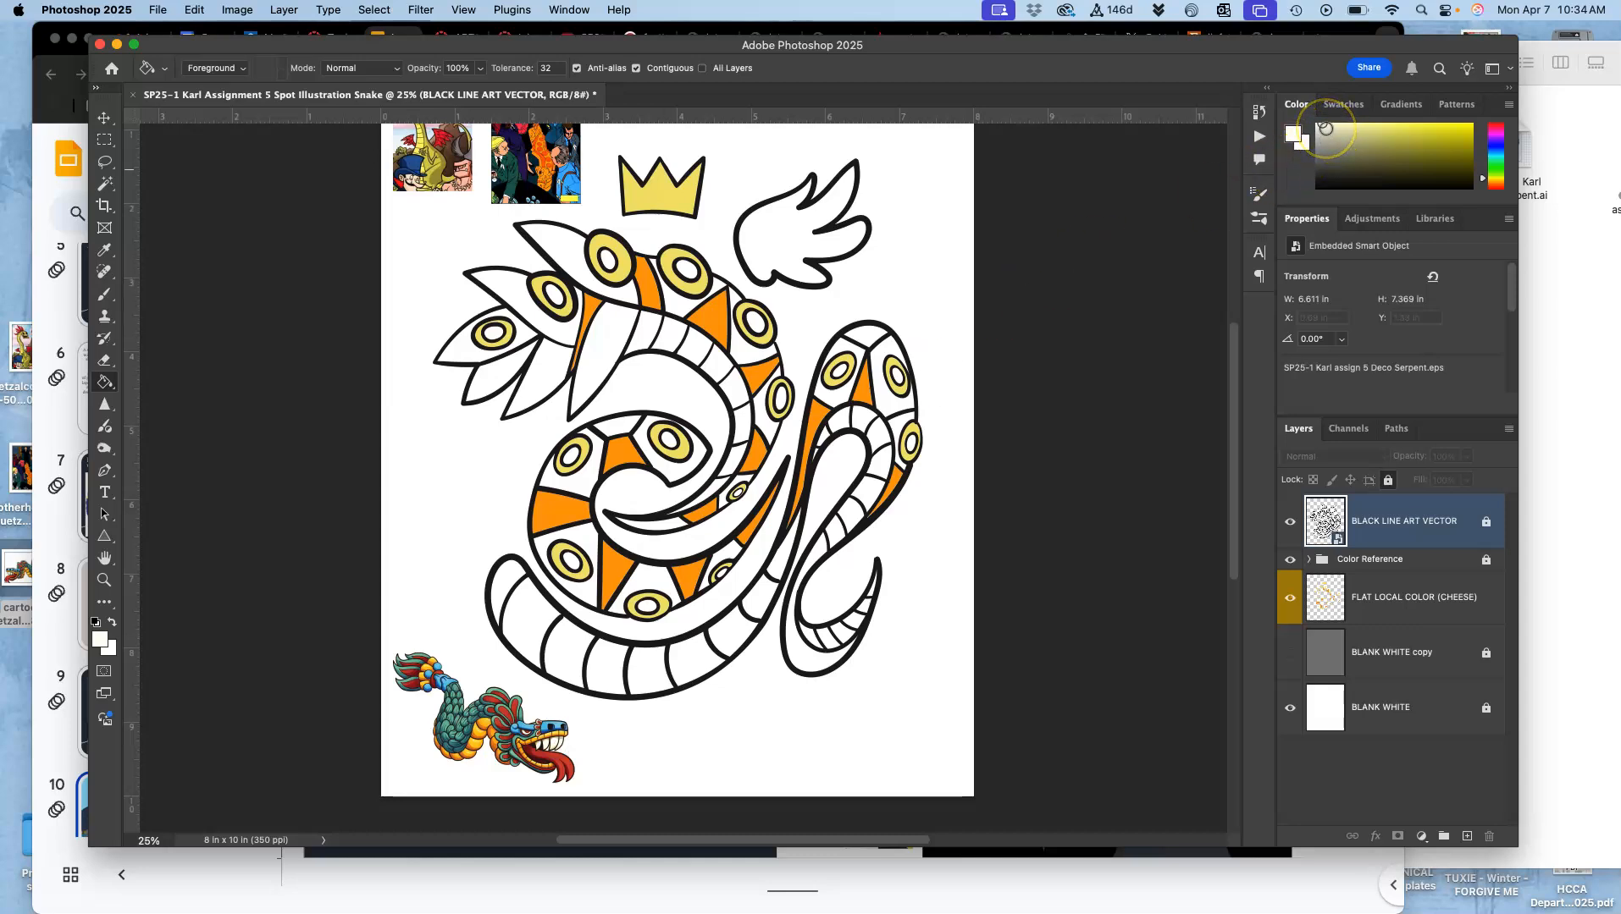
pyautogui.scroll(3, 898, 202)
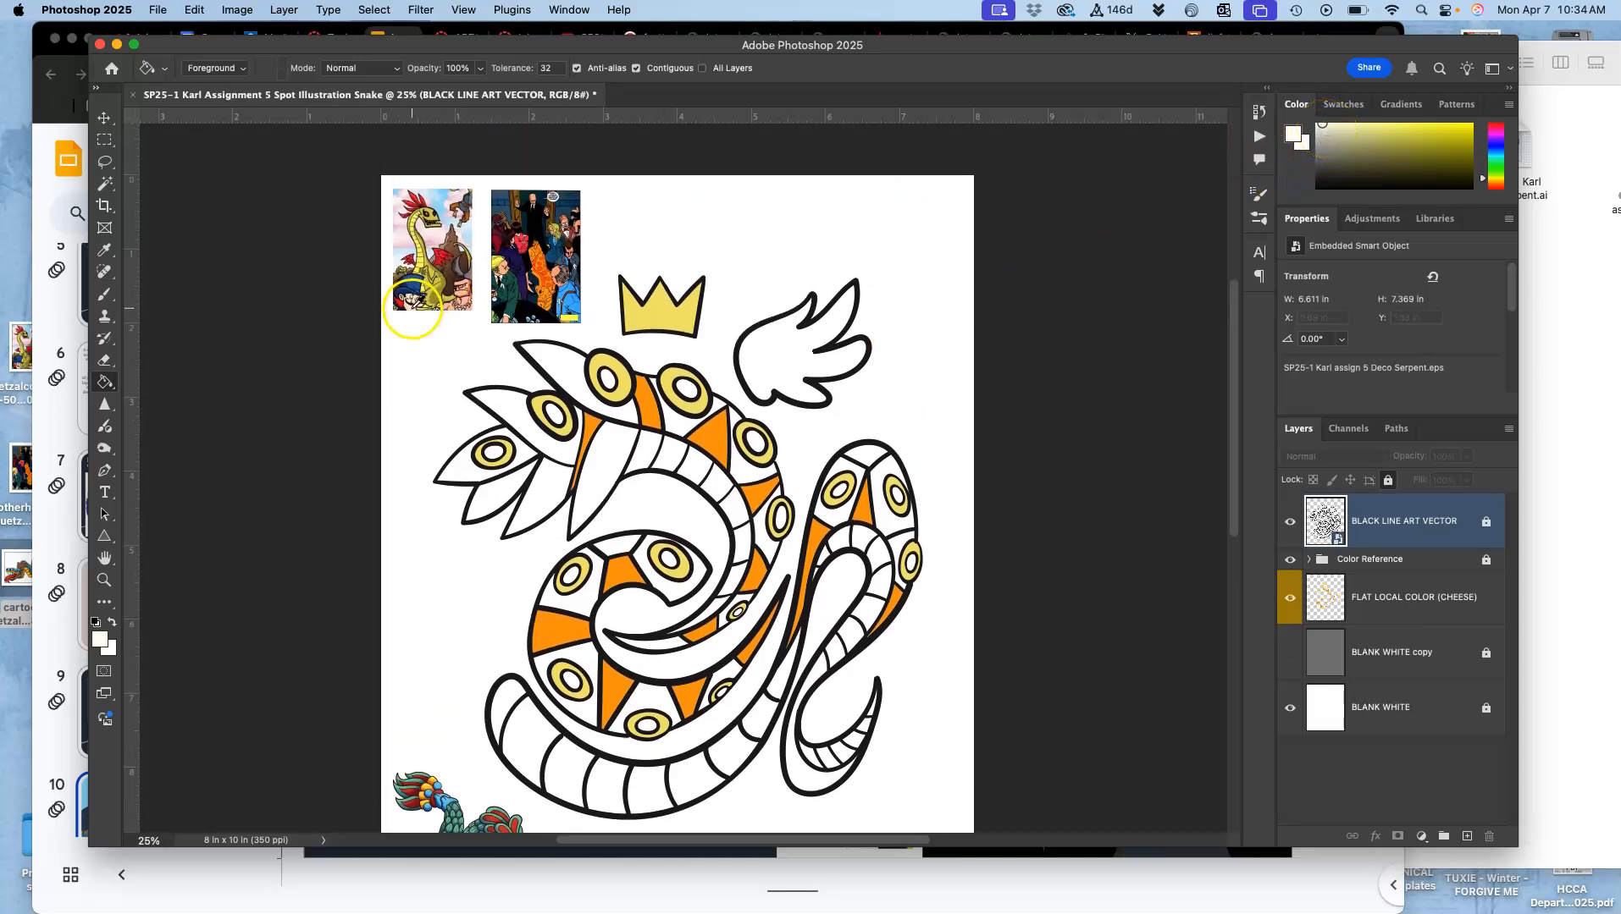
pyautogui.keyDown('alt'); pyautogui.click(413, 307); pyautogui.keyUp('alt')
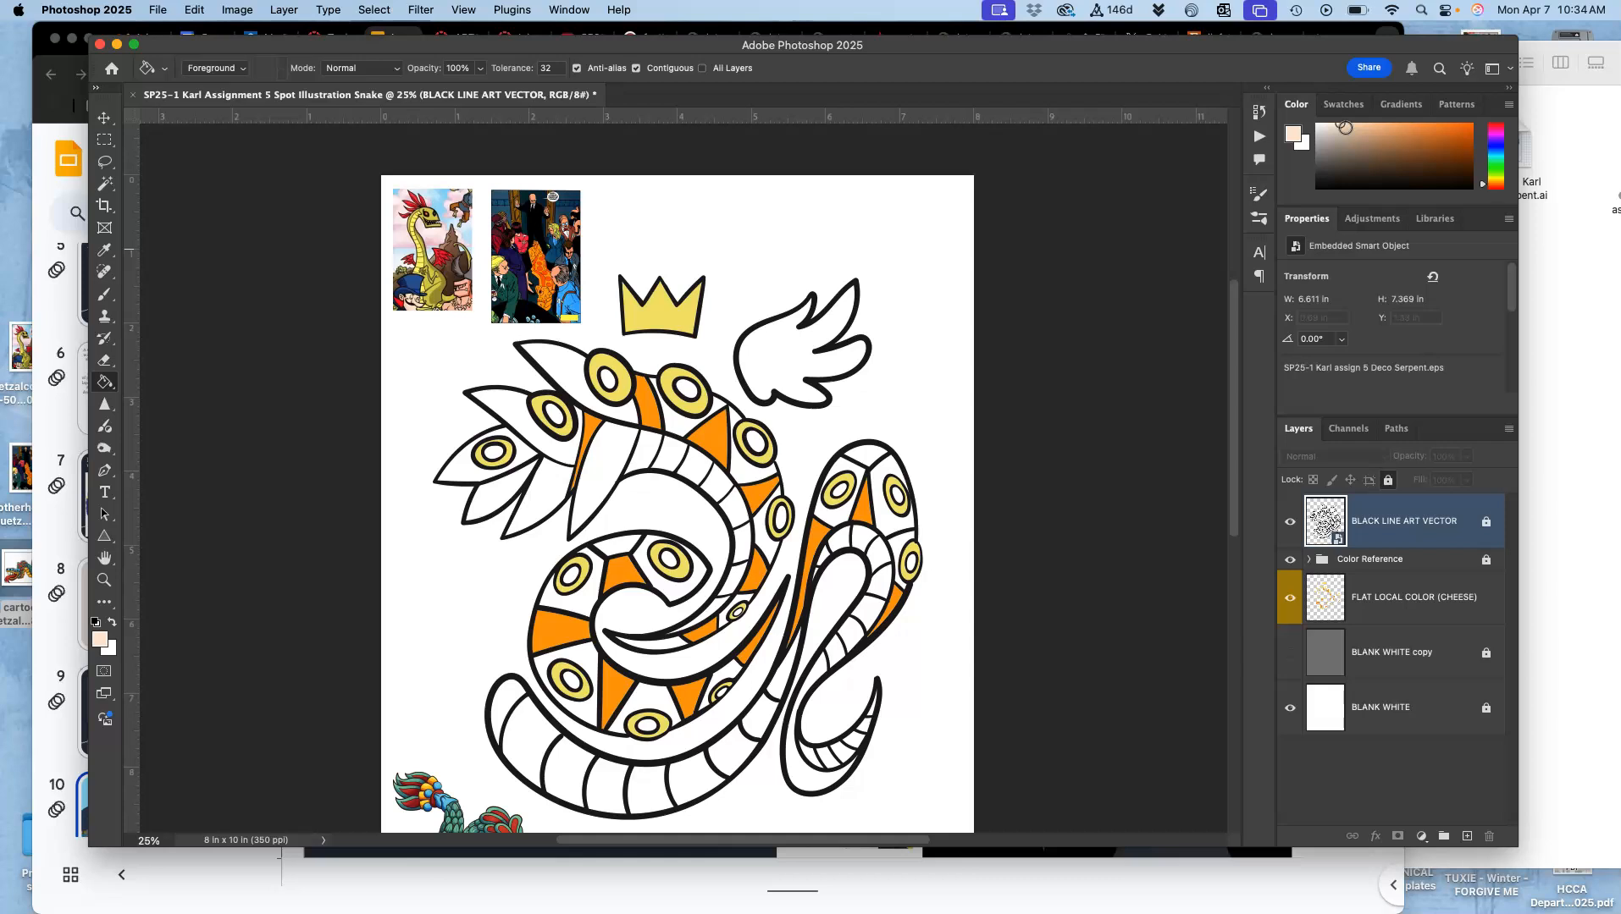
pyautogui.click(1290, 654)
pyautogui.click(1389, 651)
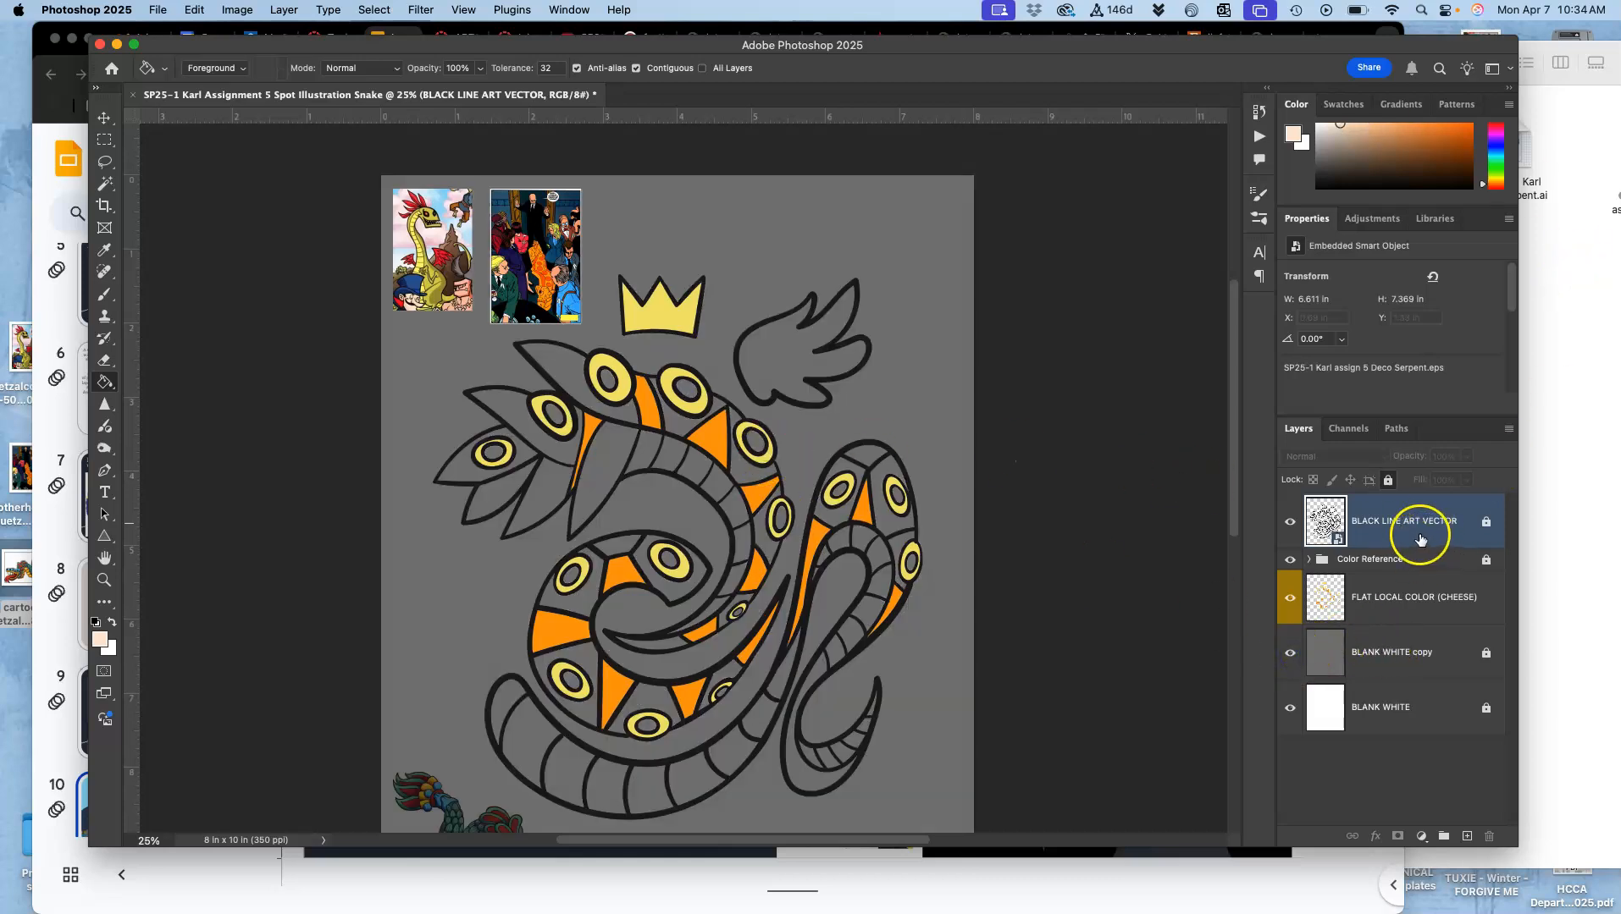